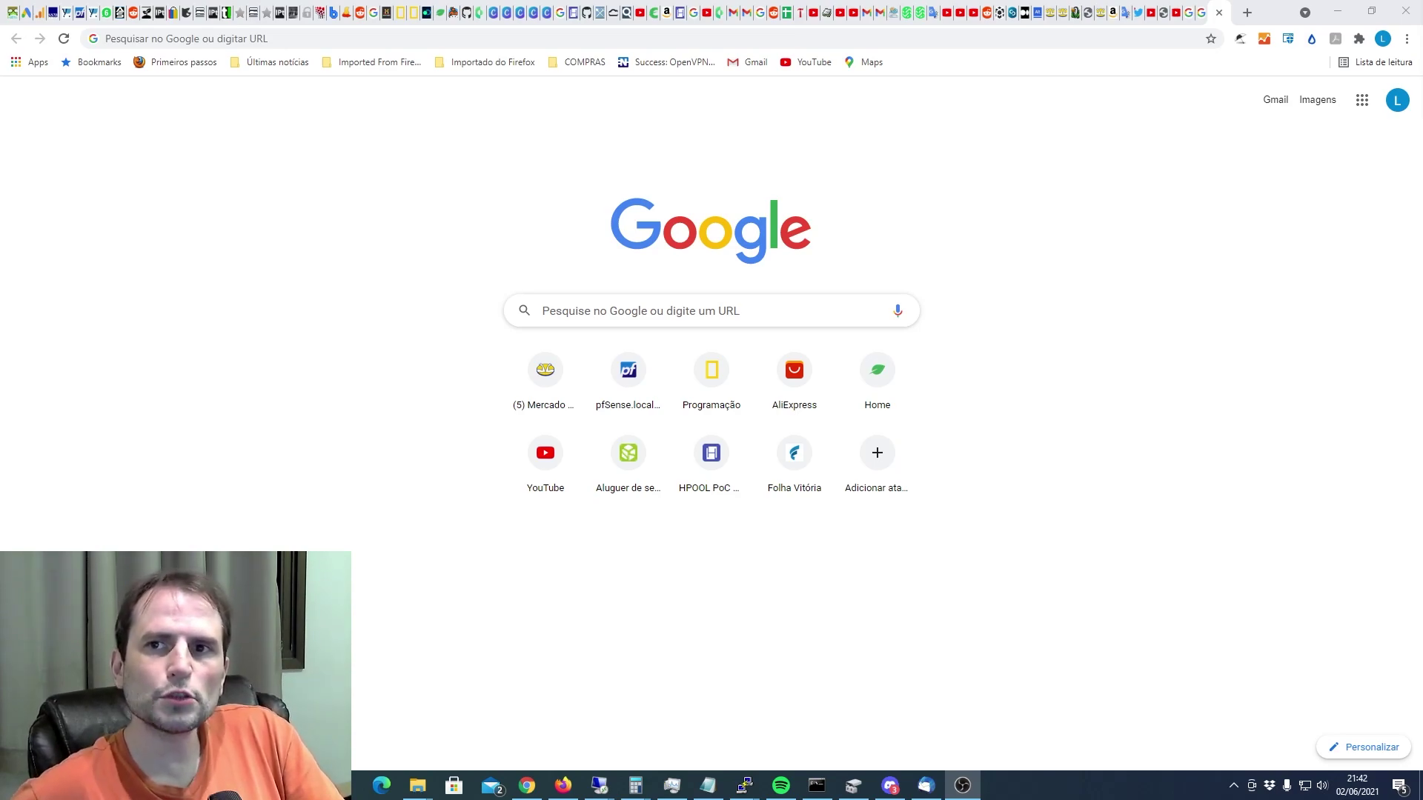
# Step: Launch VMware Workstation 16 Player, reposition its window, and return to the Chrome browser
pyautogui.press('super')
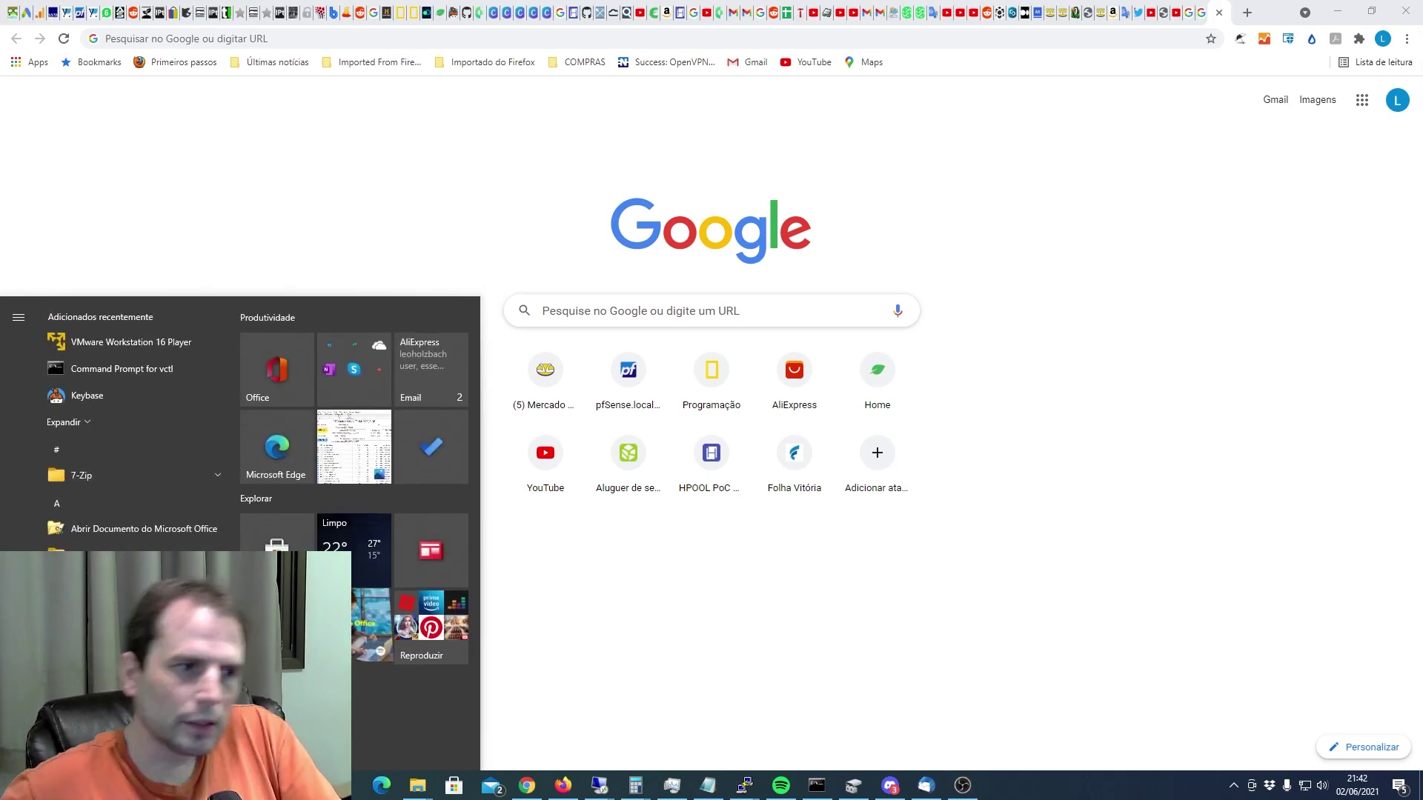
pyautogui.click(122, 342)
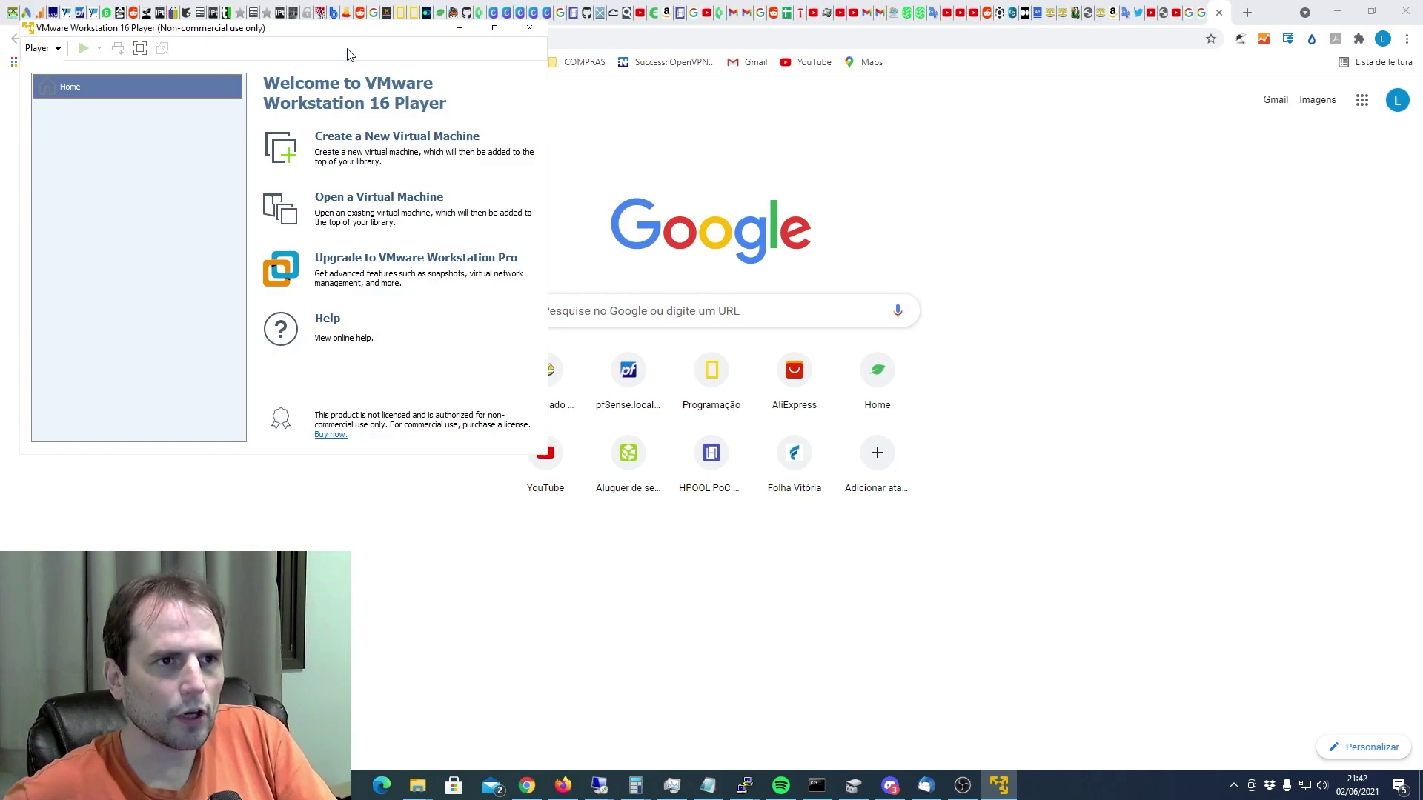
pyautogui.moveTo(347, 33); pyautogui.dragTo(557, 171)
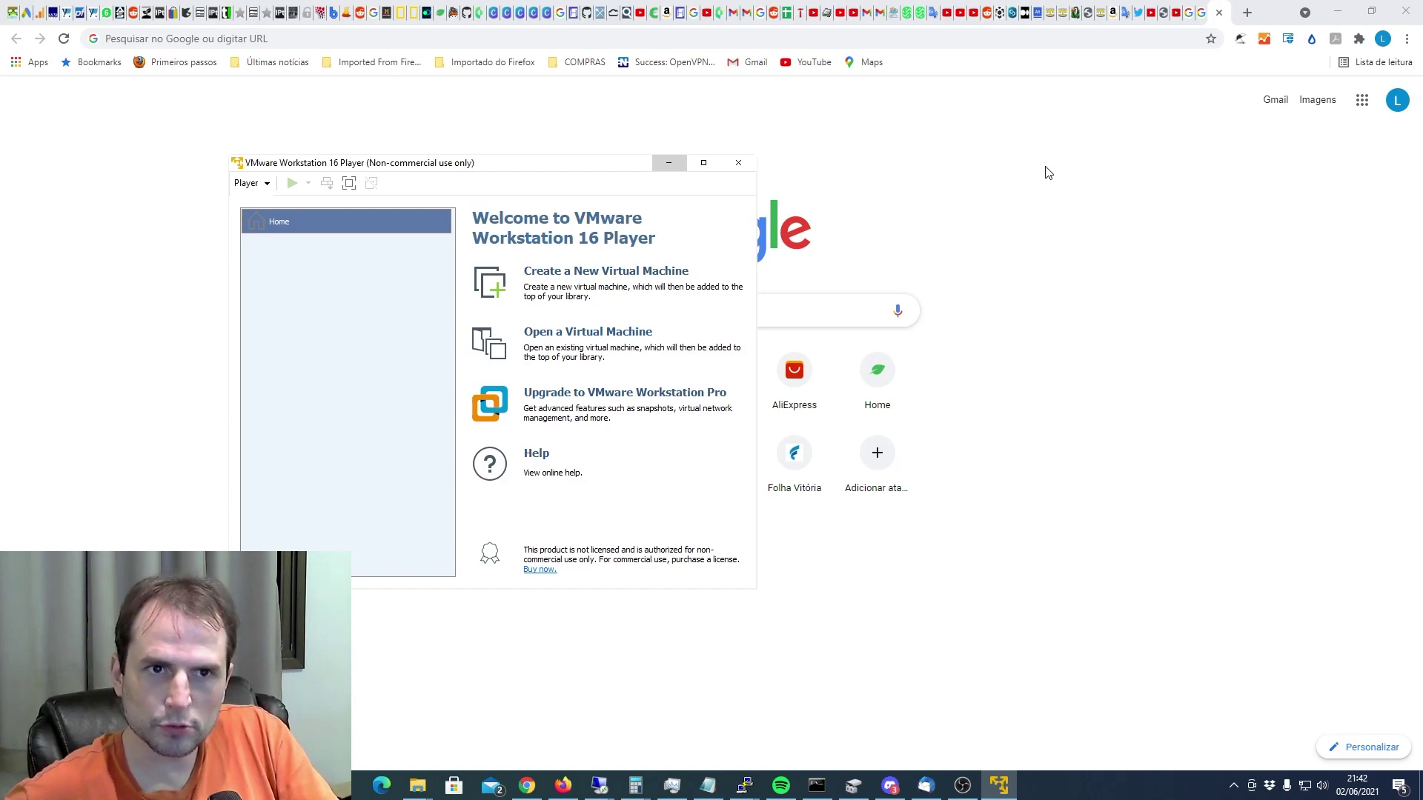
pyautogui.click(1035, 103)
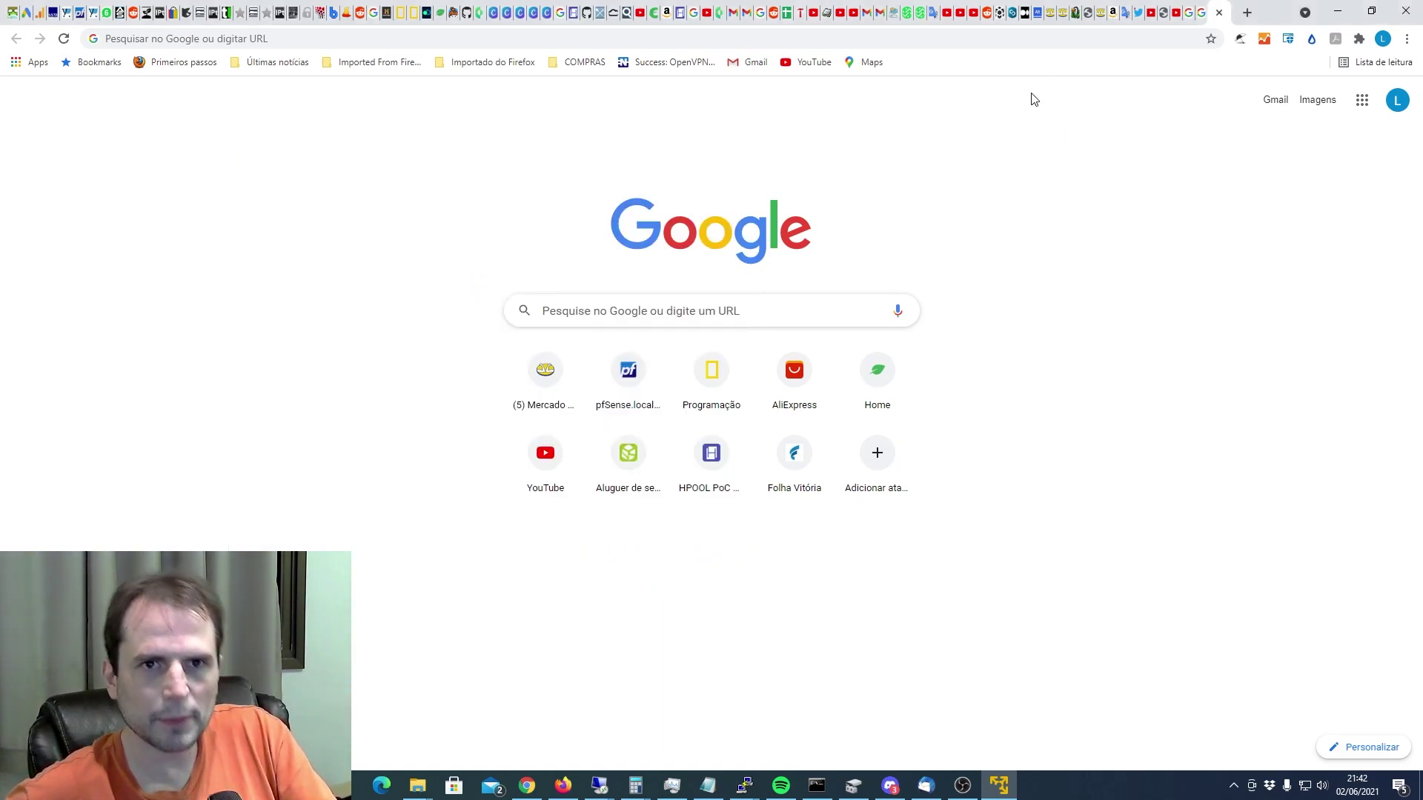
pyautogui.click(1037, 43)
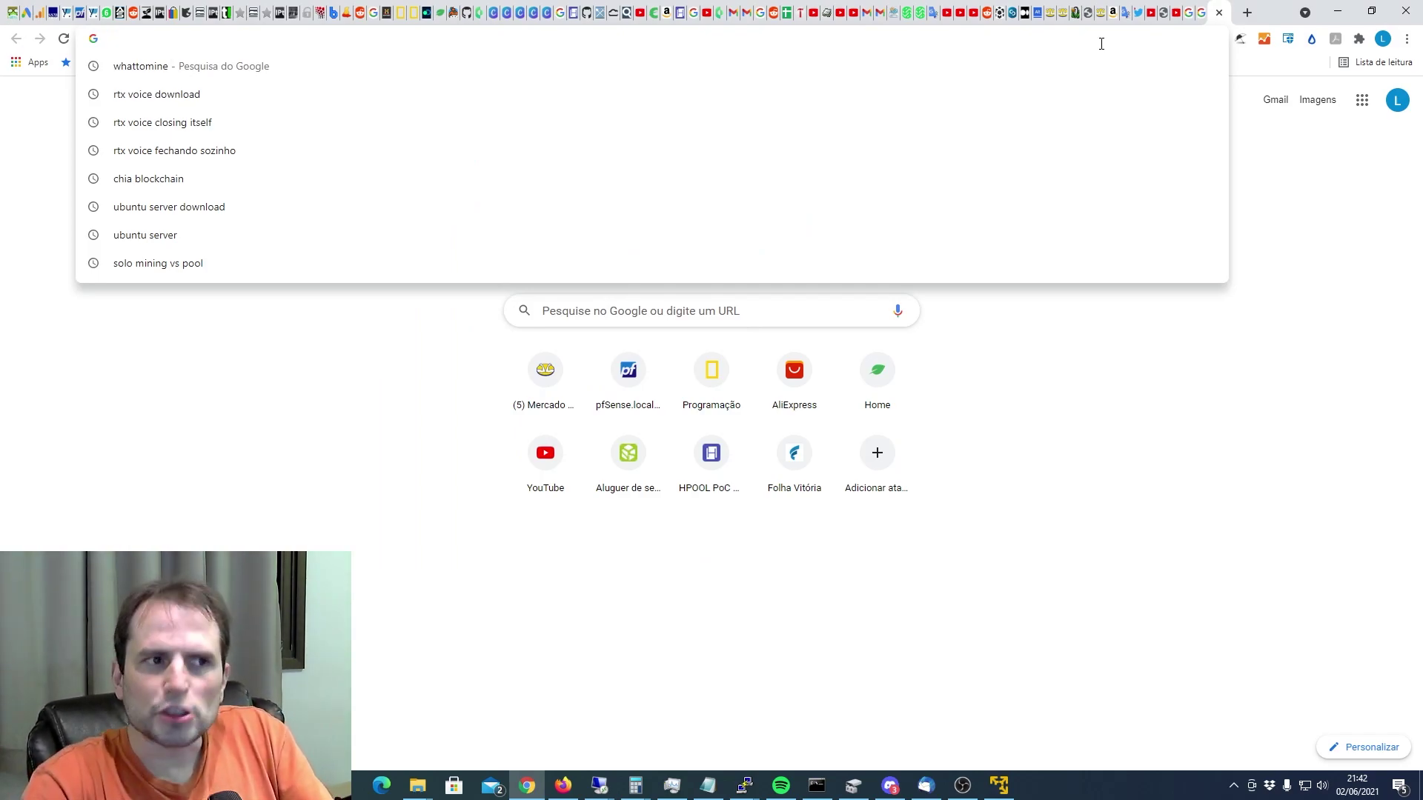
pyautogui.write('baixao')
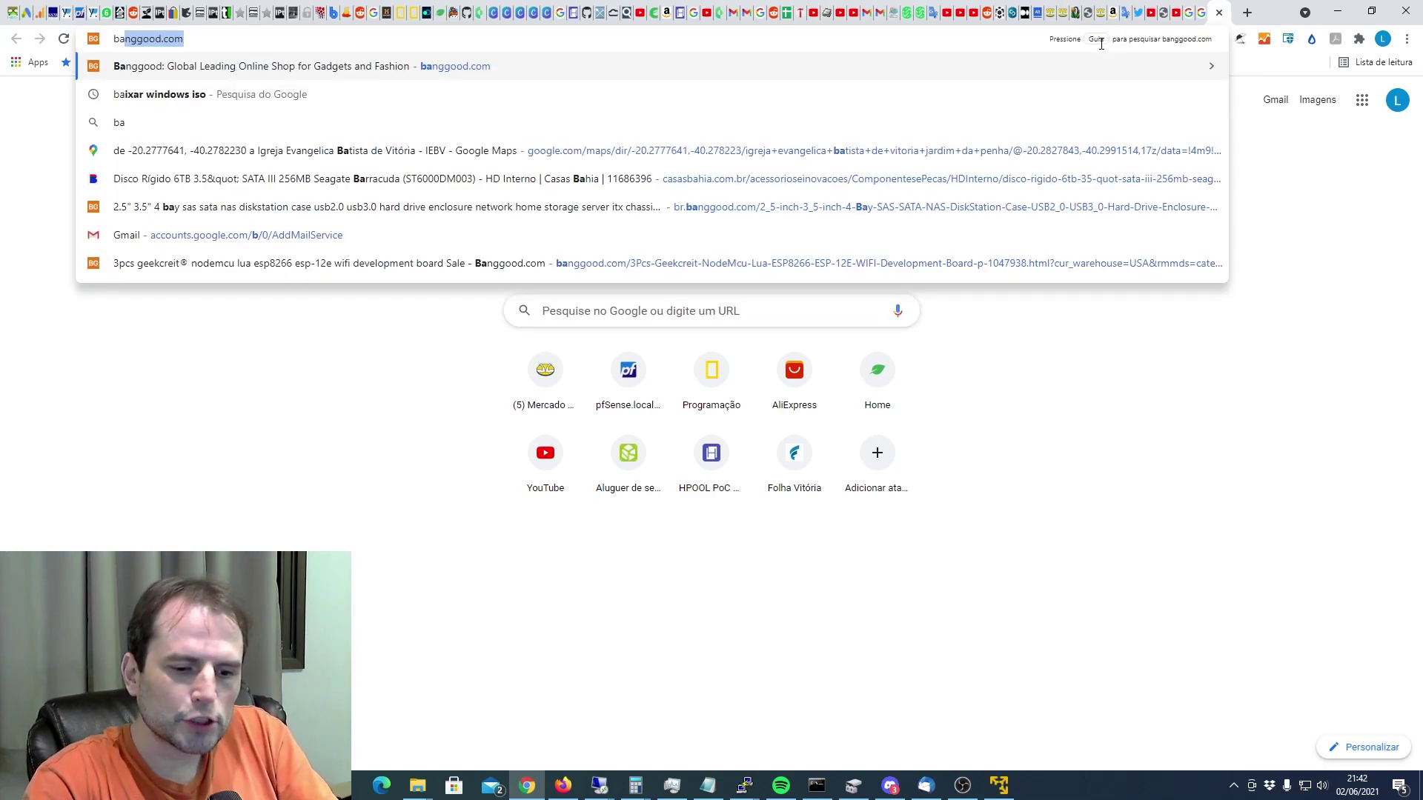
pyautogui.press('BackSpace')
pyautogui.press('BackSpace')
pyautogui.write('r wind')
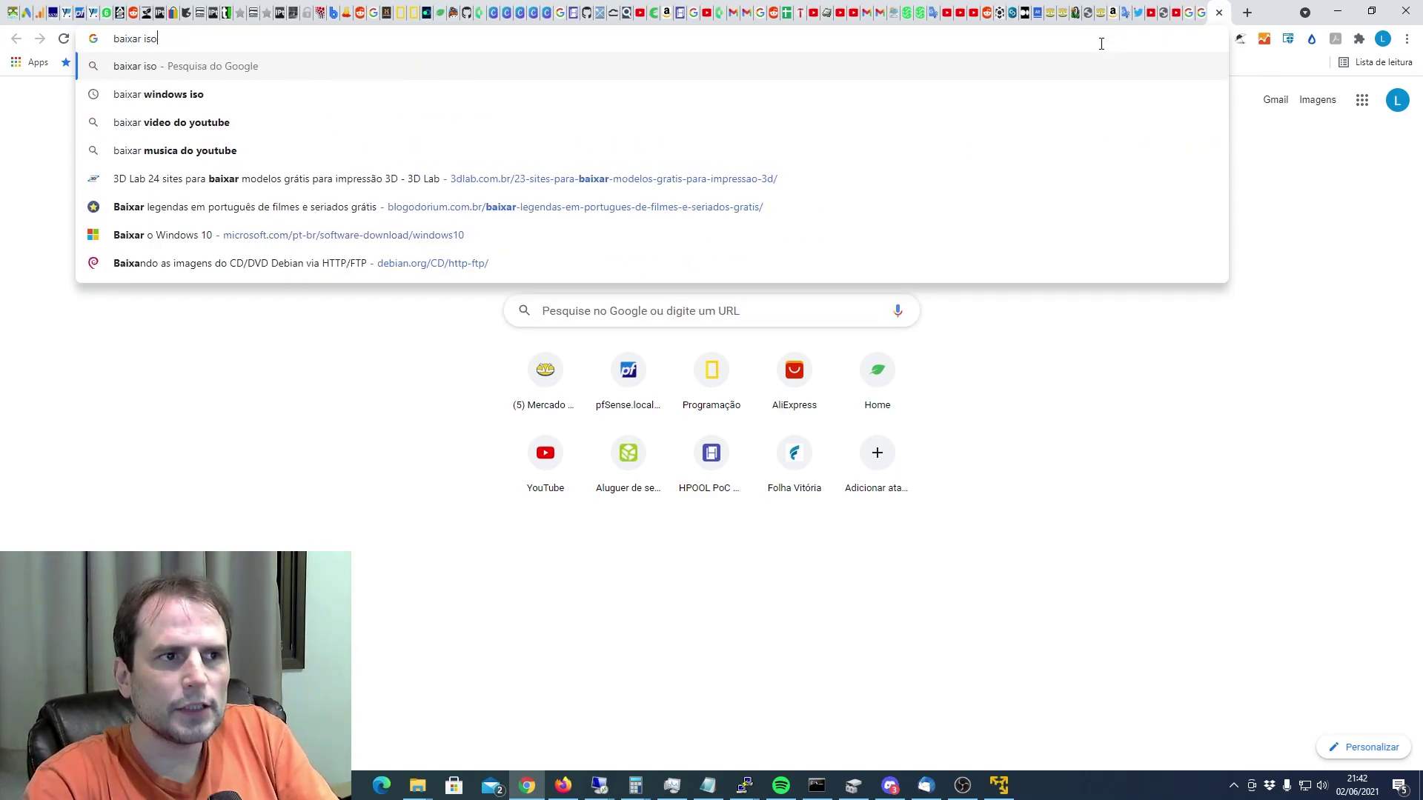
pyautogui.write('ows')
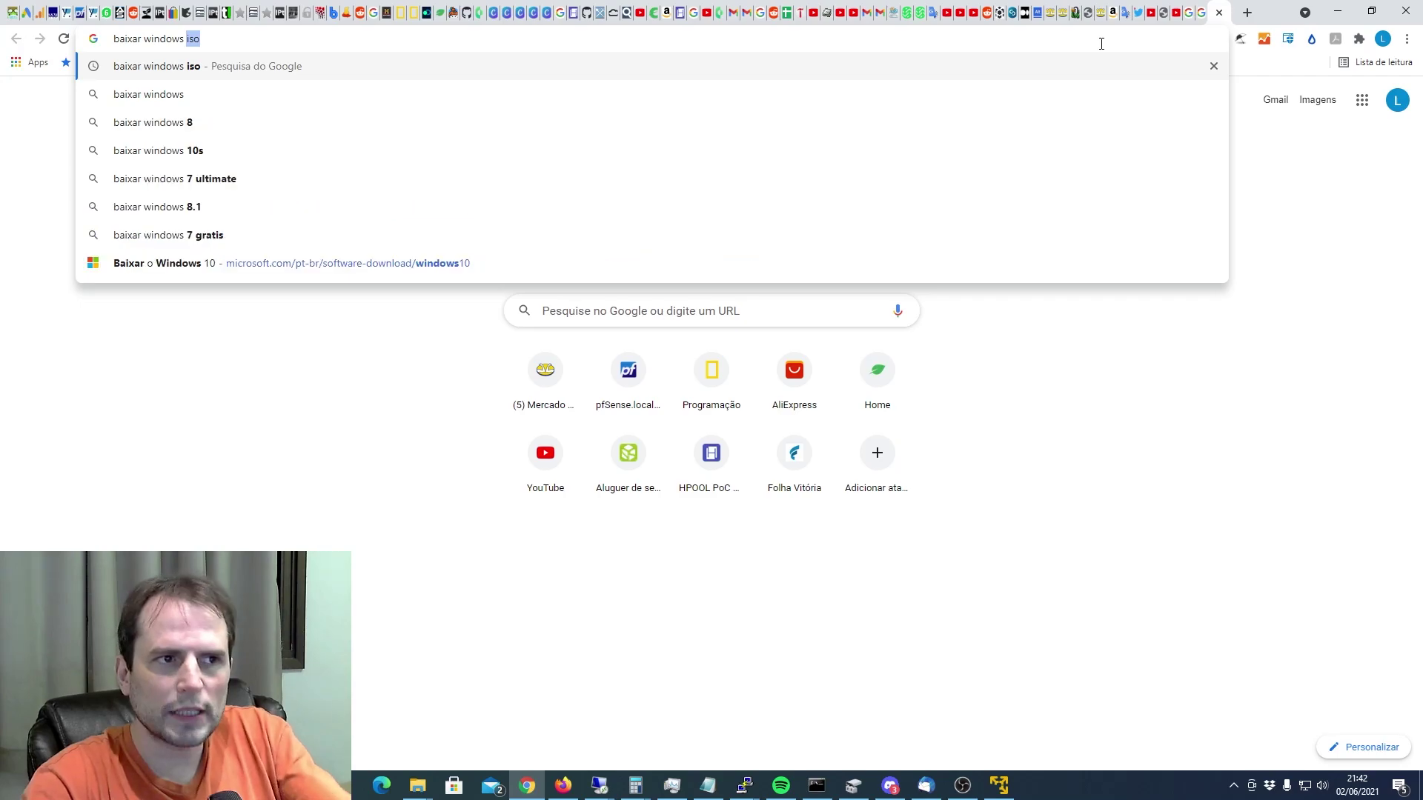
pyautogui.press('BackSpace')
pyautogui.press('BackSpace')
pyautogui.press('BackSpace')
pyautogui.press('BackSpace')
pyautogui.press('BackSpace')
pyautogui.press('BackSpace')
pyautogui.press('BackSpace')
pyautogui.press('BackSpace')
pyautogui.press('BackSpace')
pyautogui.press('BackSpace')
pyautogui.press('BackSpace')
pyautogui.press('BackSpace')
pyautogui.press('BackSpace')
pyautogui.press('BackSpace')
pyautogui.press('BackSpace')
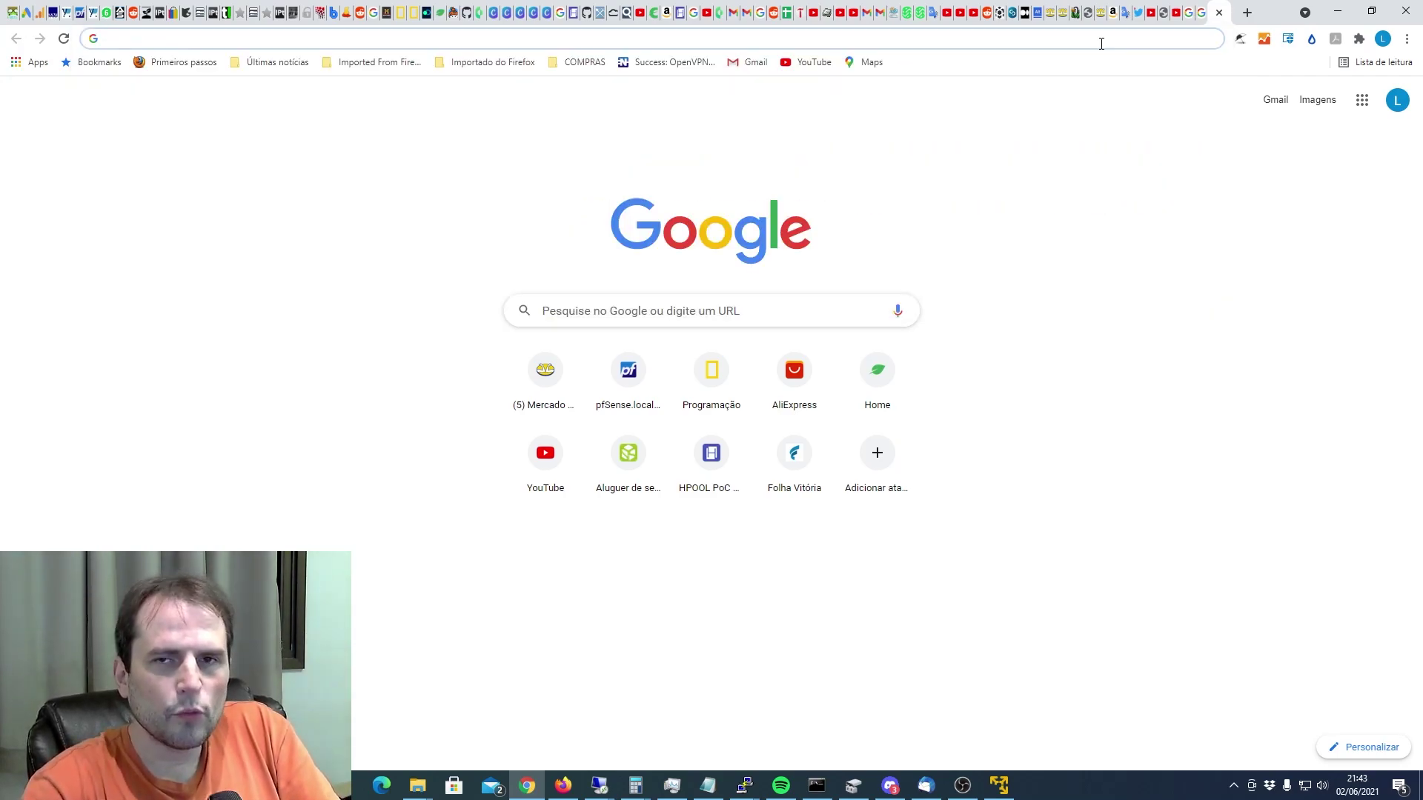
# Step: Search Google for "media creation tool"
pyautogui.write('medoa')
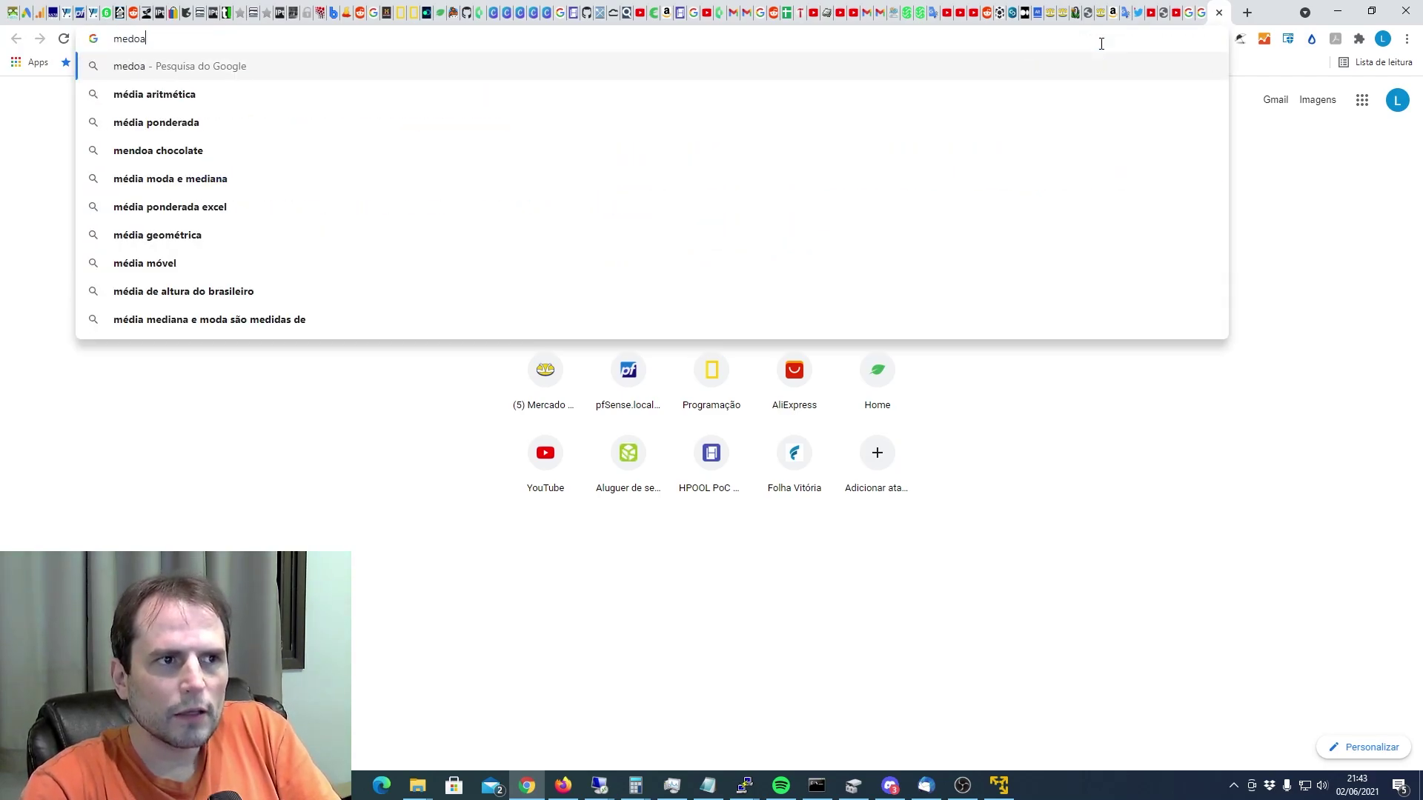
pyautogui.press('BackSpace')
pyautogui.press('BackSpace')
pyautogui.write('ia c')
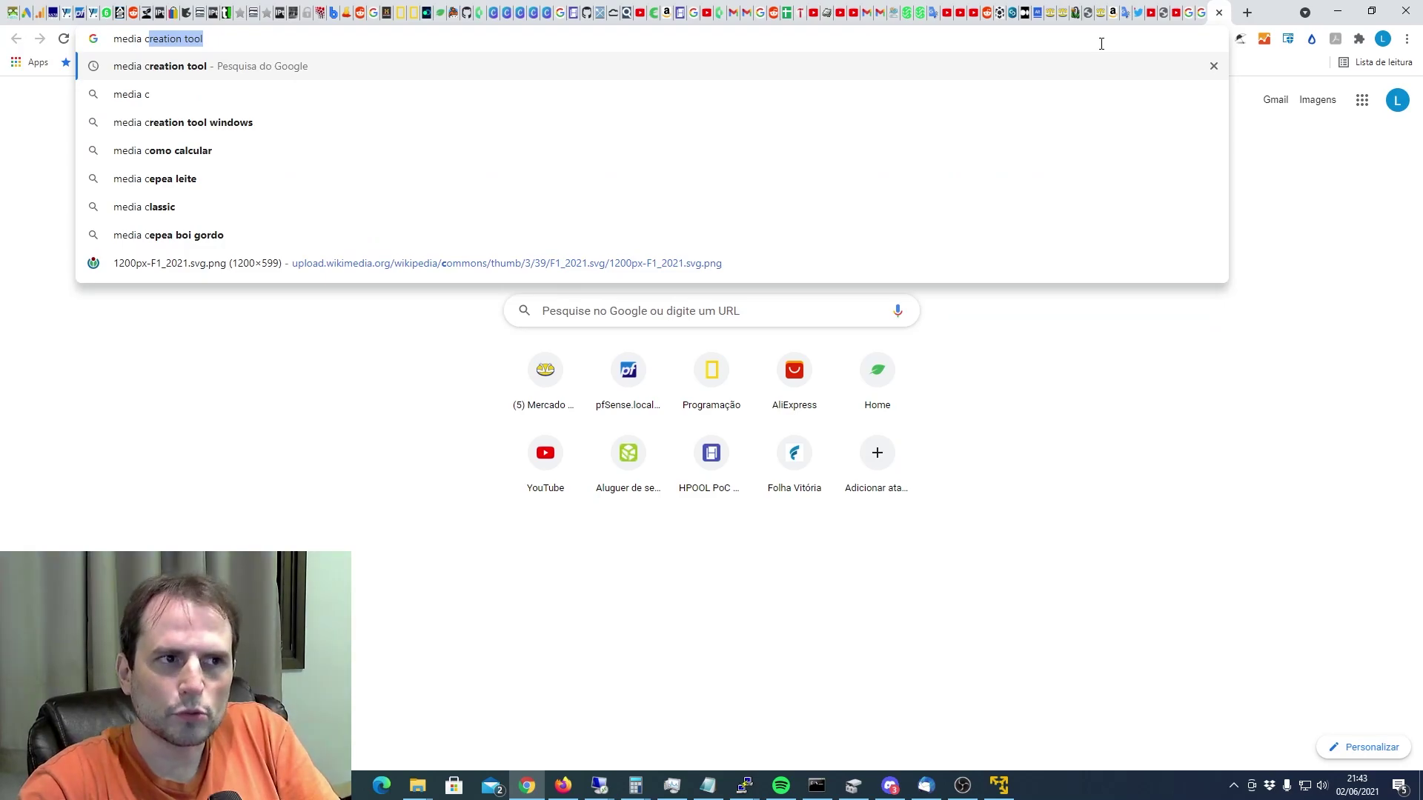
pyautogui.press('Return')
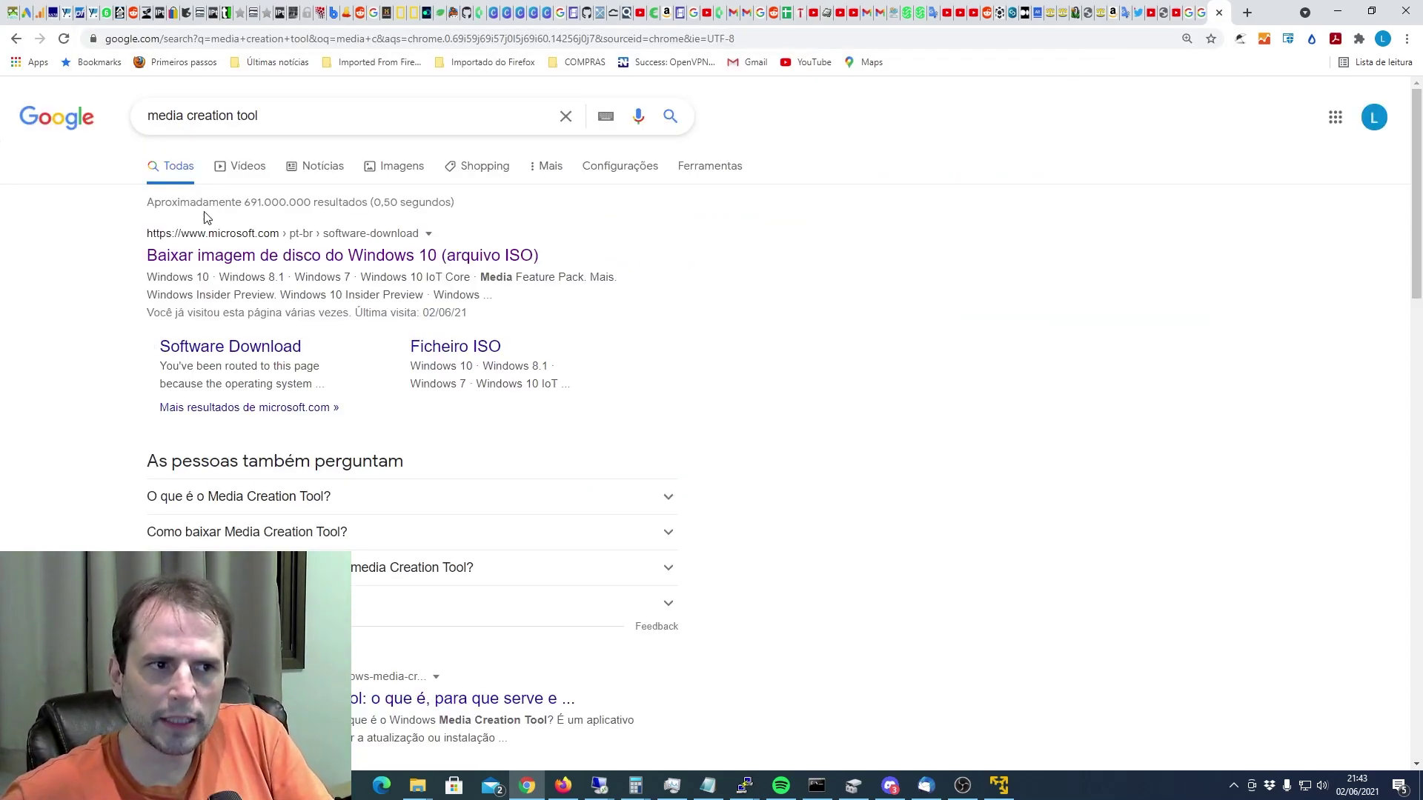
# Step: Download and run the Windows 10 media creation tool from Microsoft's download page and accept its license terms
pyautogui.click(228, 261)
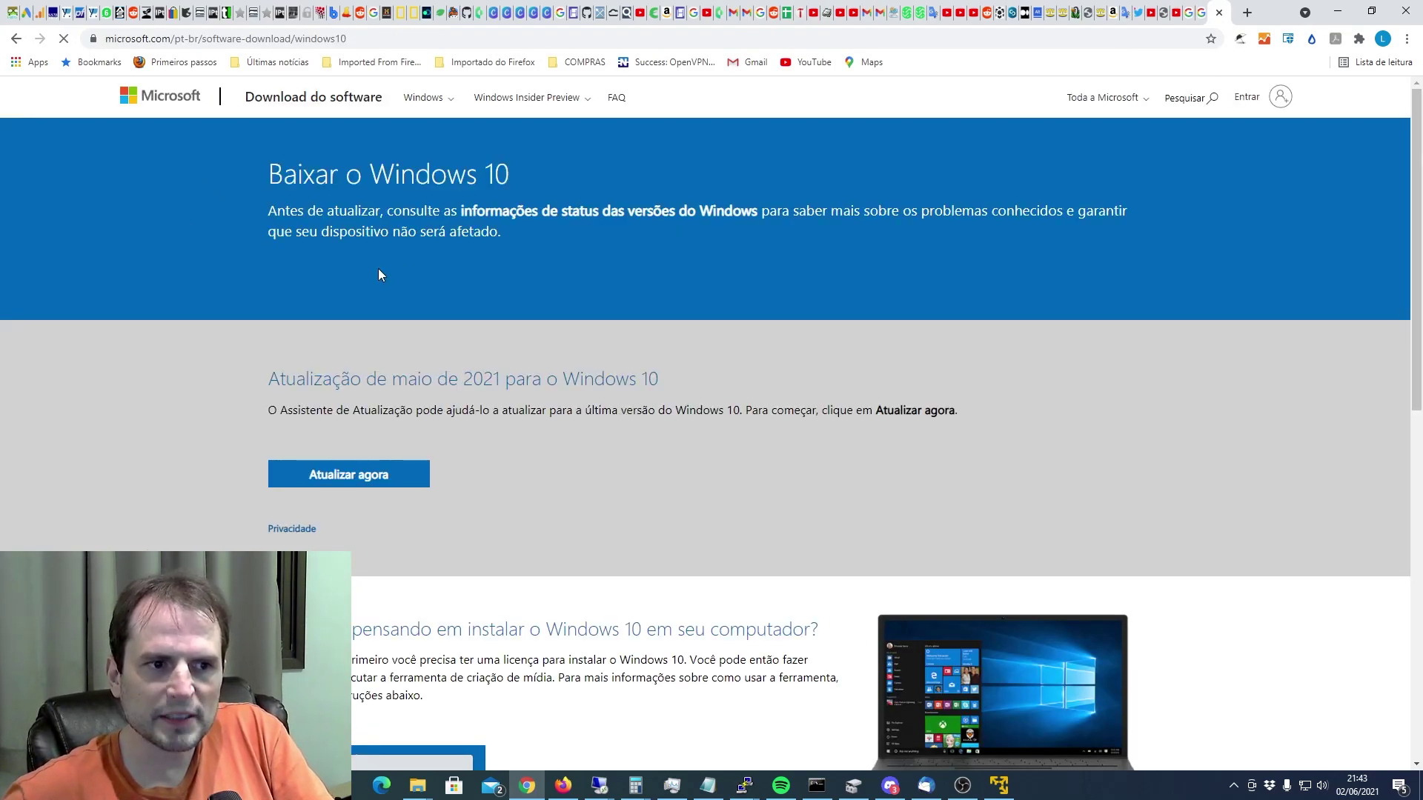
pyautogui.scroll(-1, 556, 406)
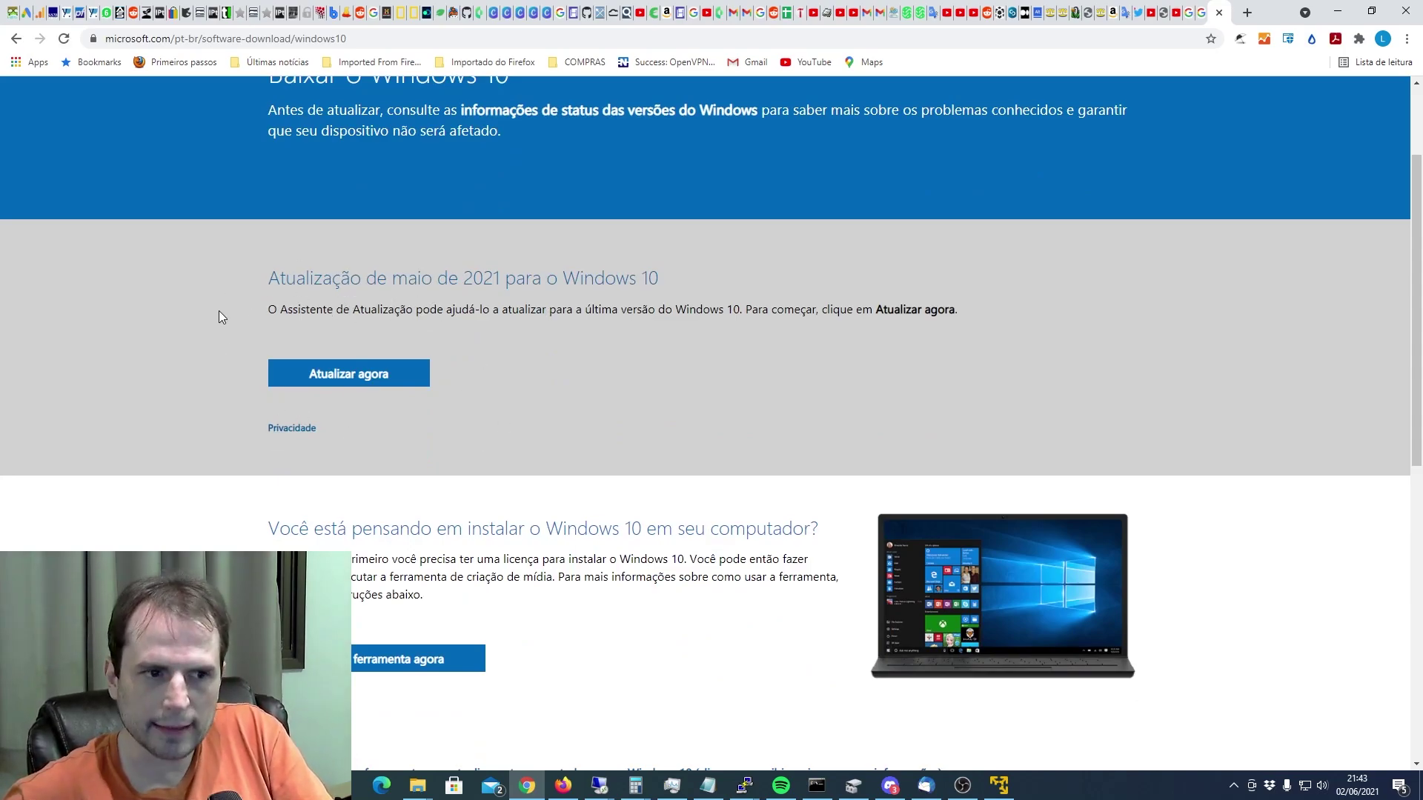
pyautogui.scroll(-4, 246, 318)
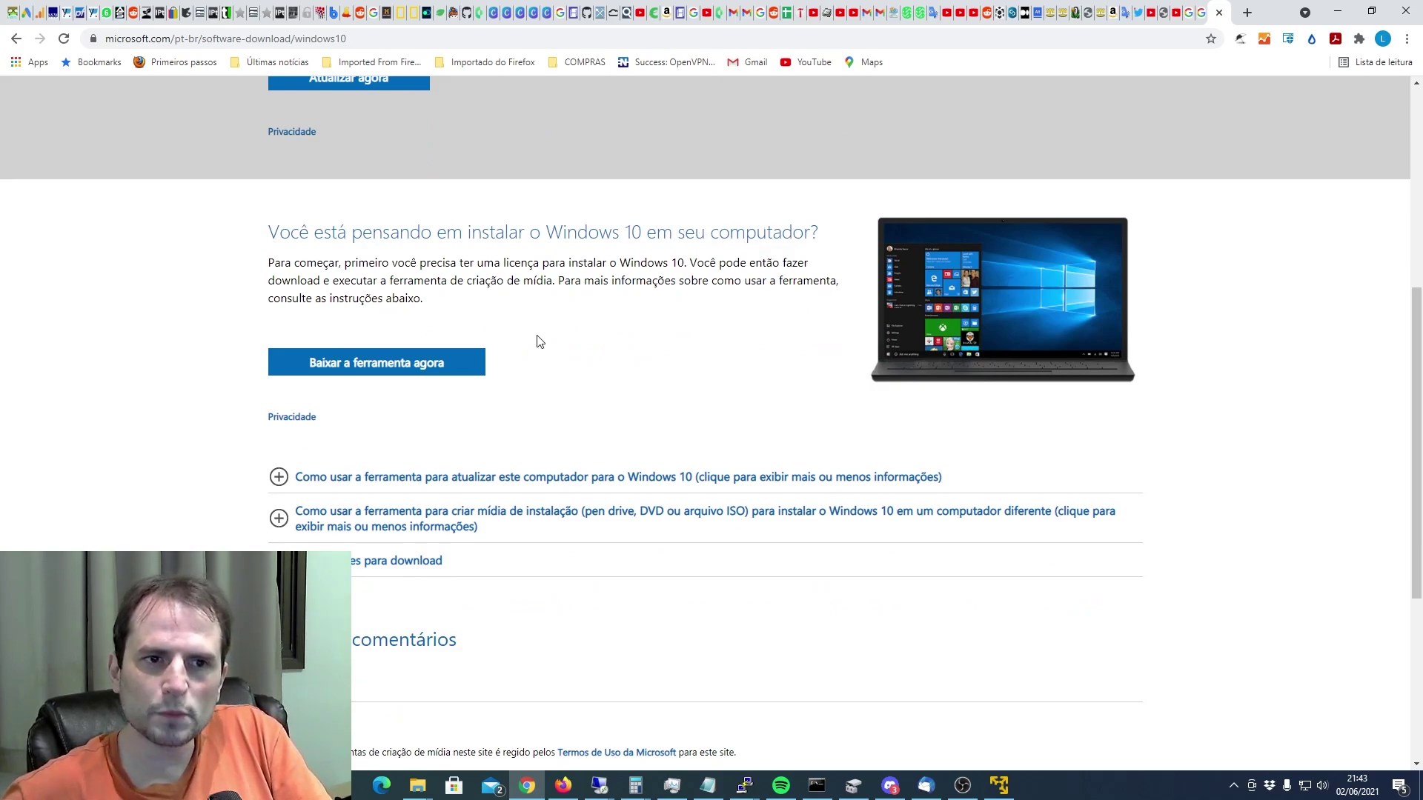
pyautogui.click(351, 360)
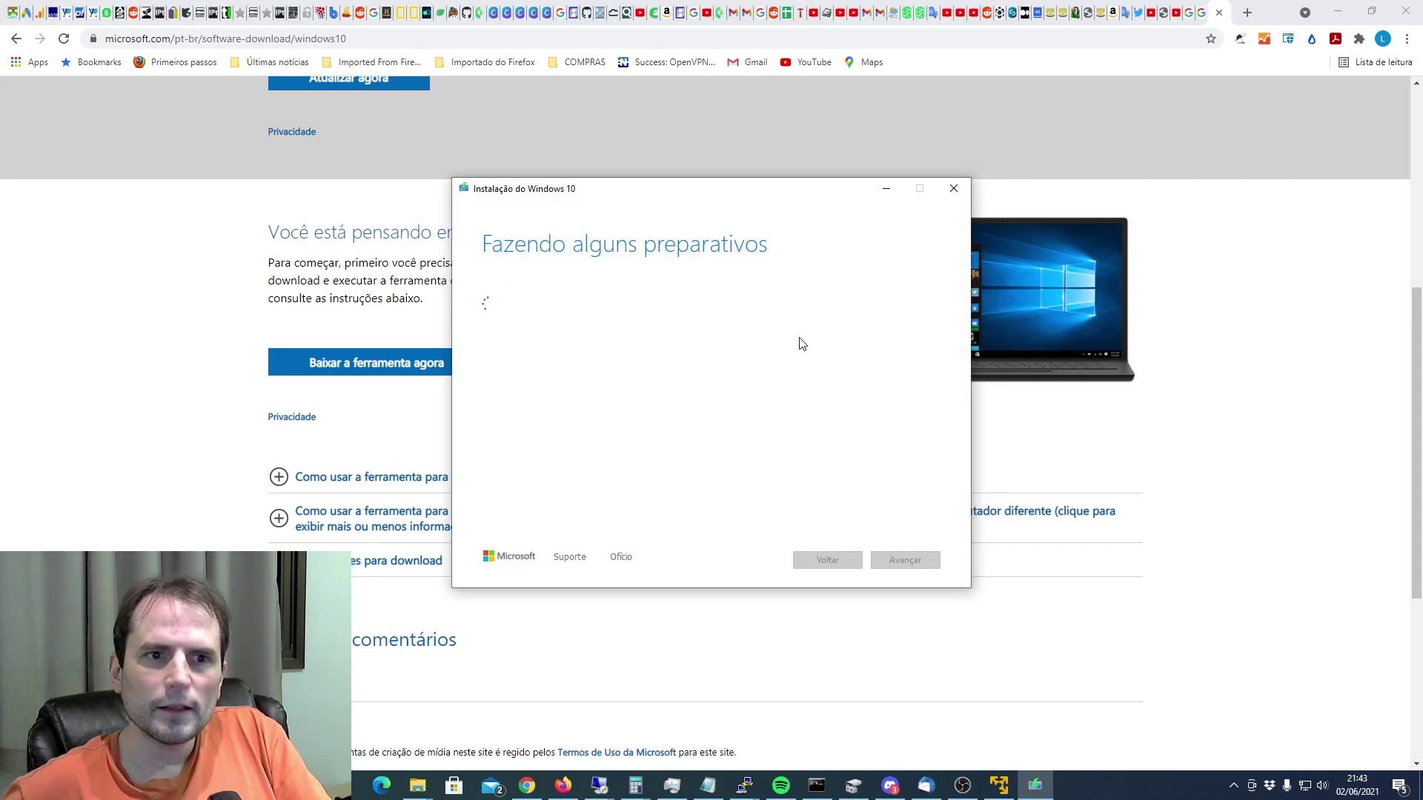
pyautogui.moveTo(768, 197); pyautogui.dragTo(860, 184)
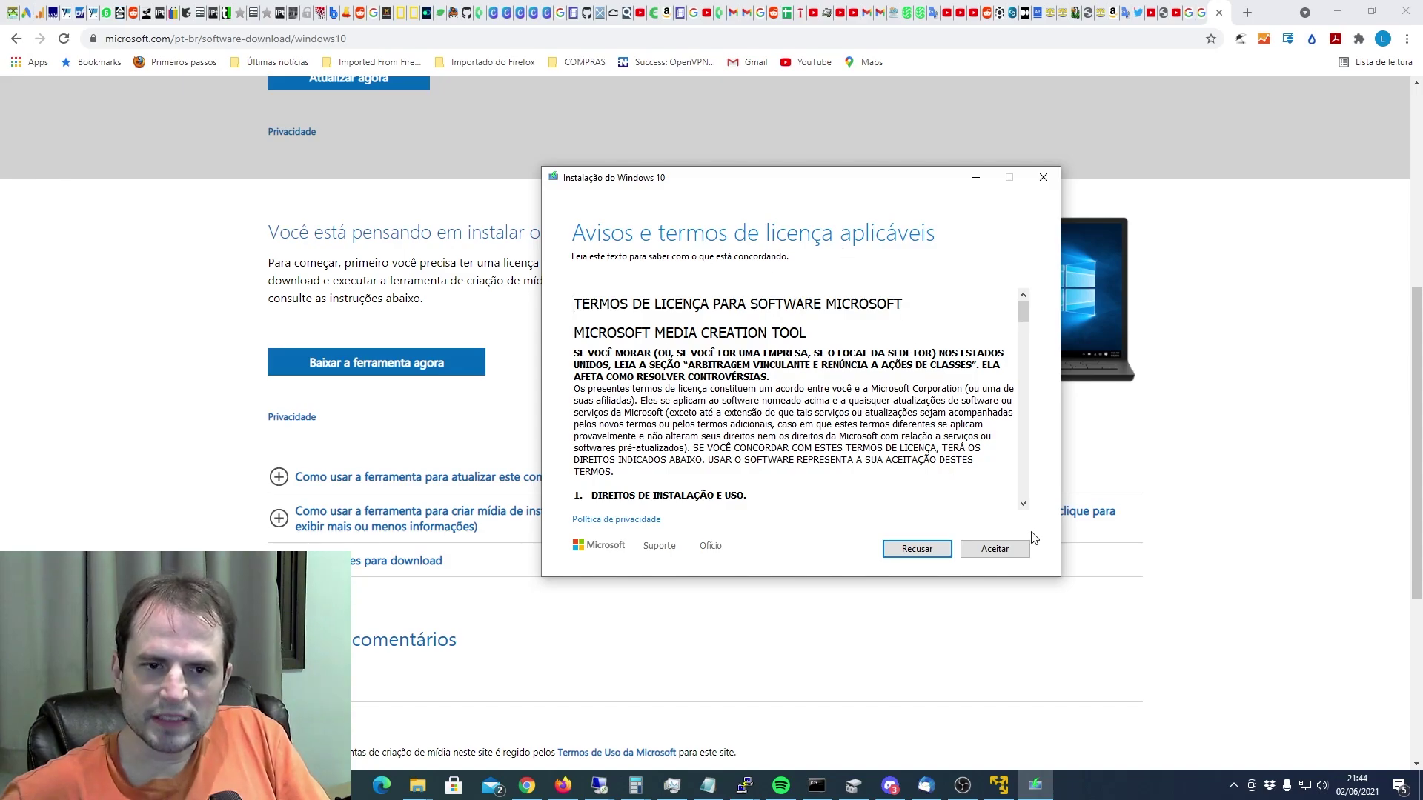
pyautogui.click(997, 548)
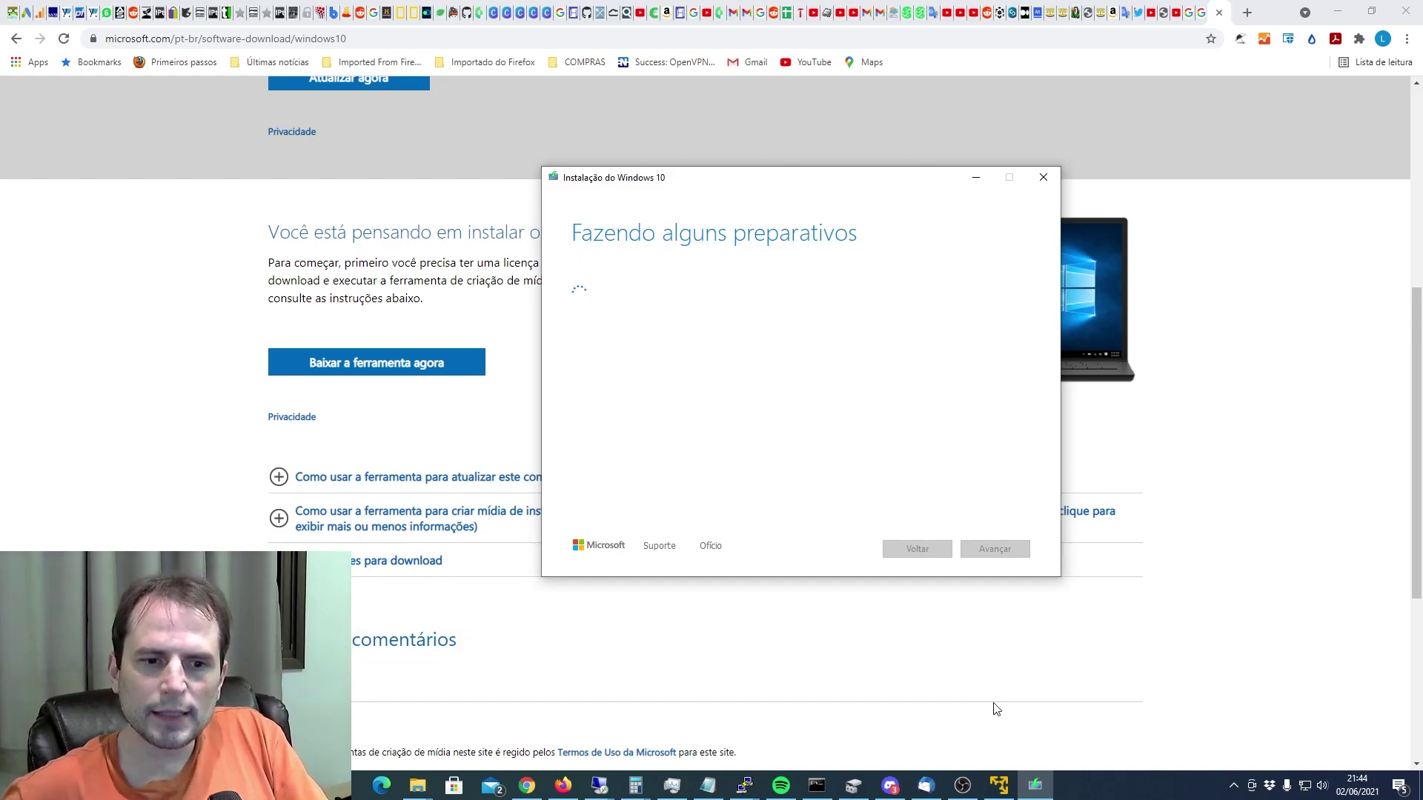
# Step: Examine the computer's CPU and memory performance in Task Manager, then minimize it
pyautogui.click(674, 777)
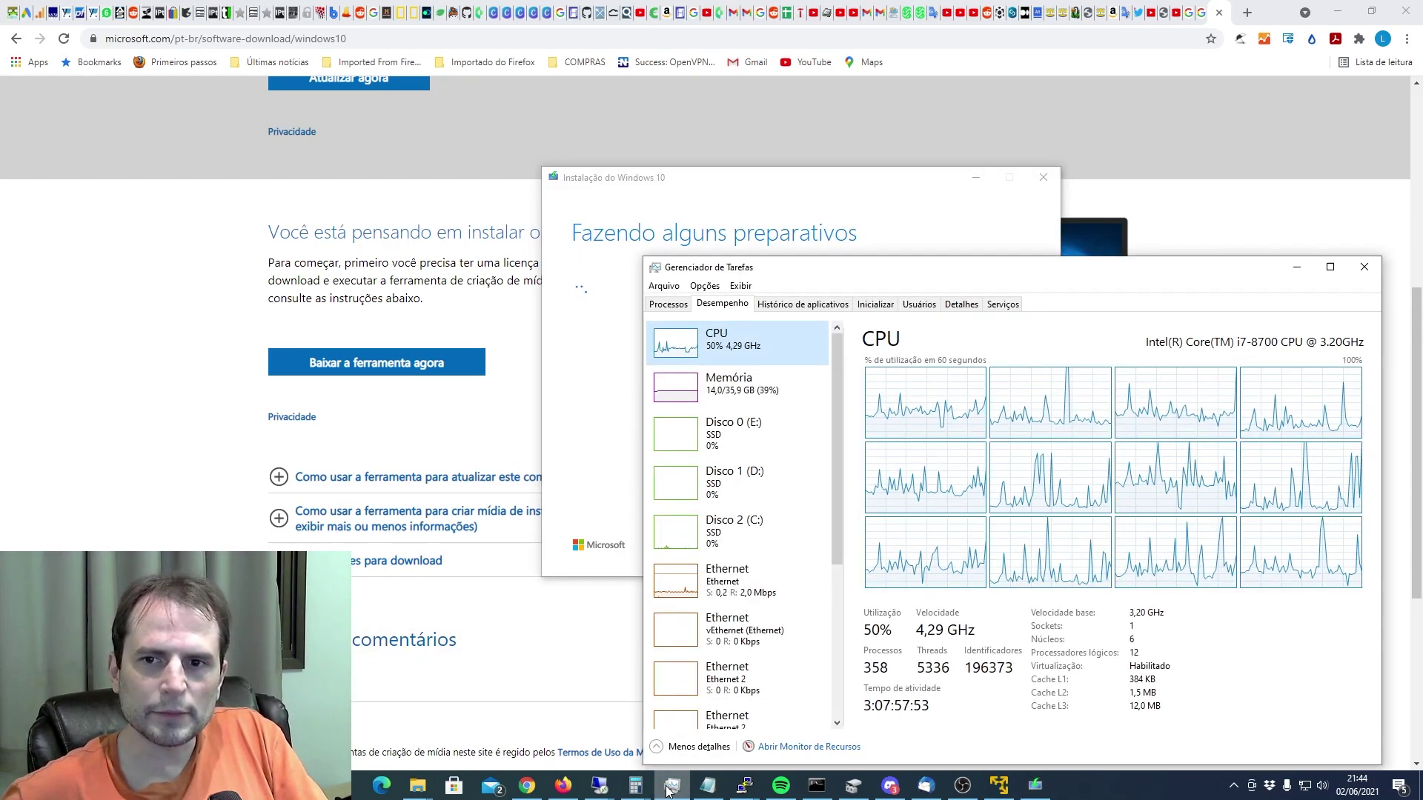
pyautogui.moveTo(1048, 268); pyautogui.dragTo(1059, 151)
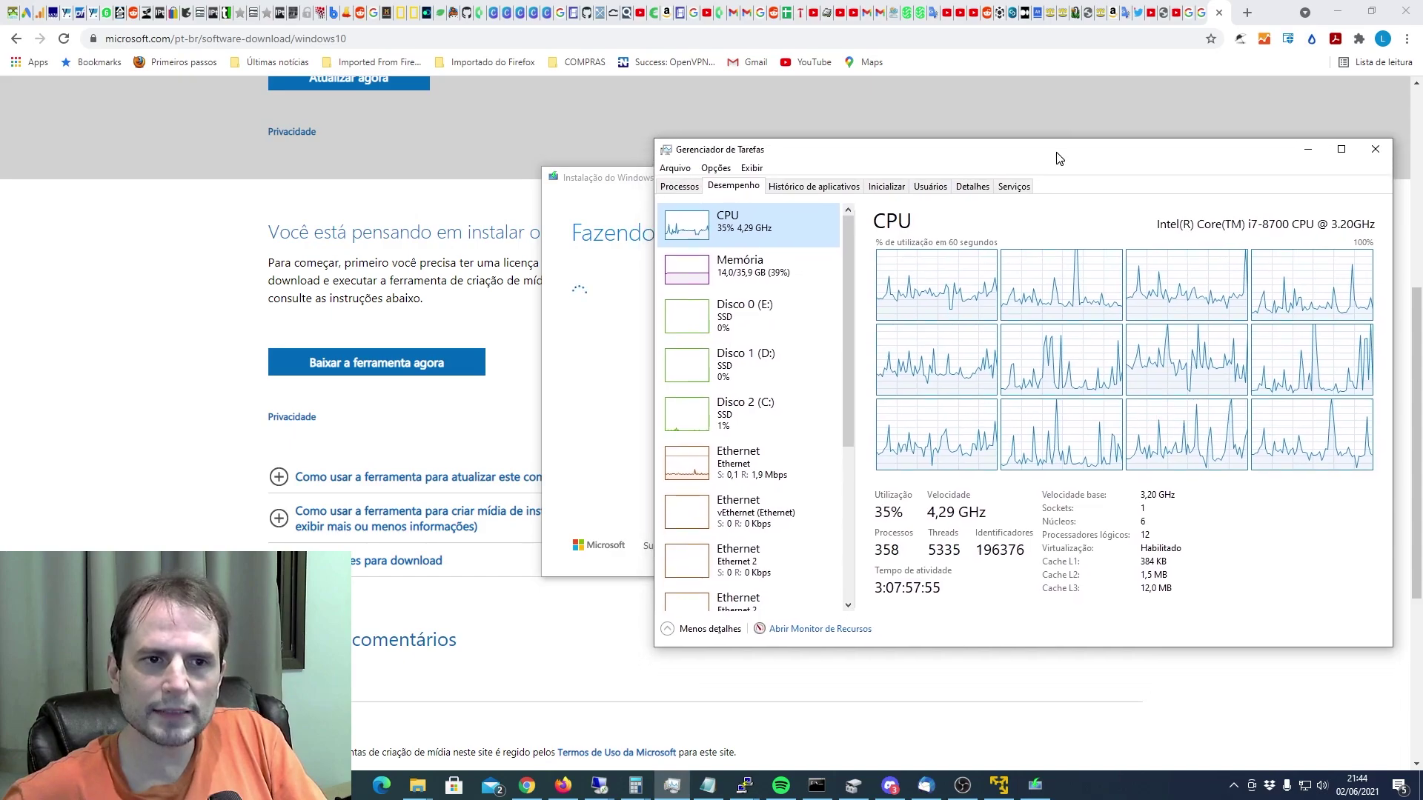
pyautogui.click(753, 274)
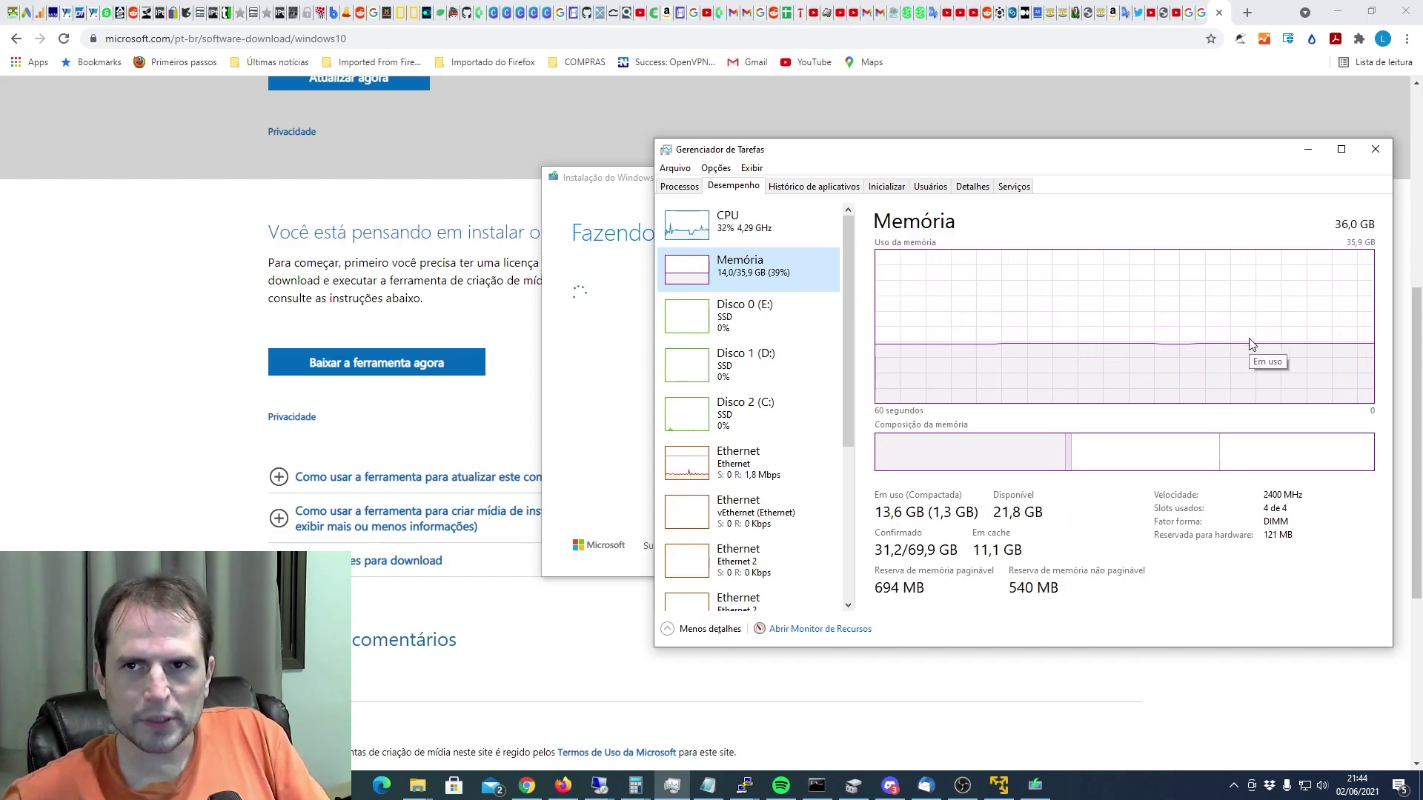
pyautogui.click(1307, 149)
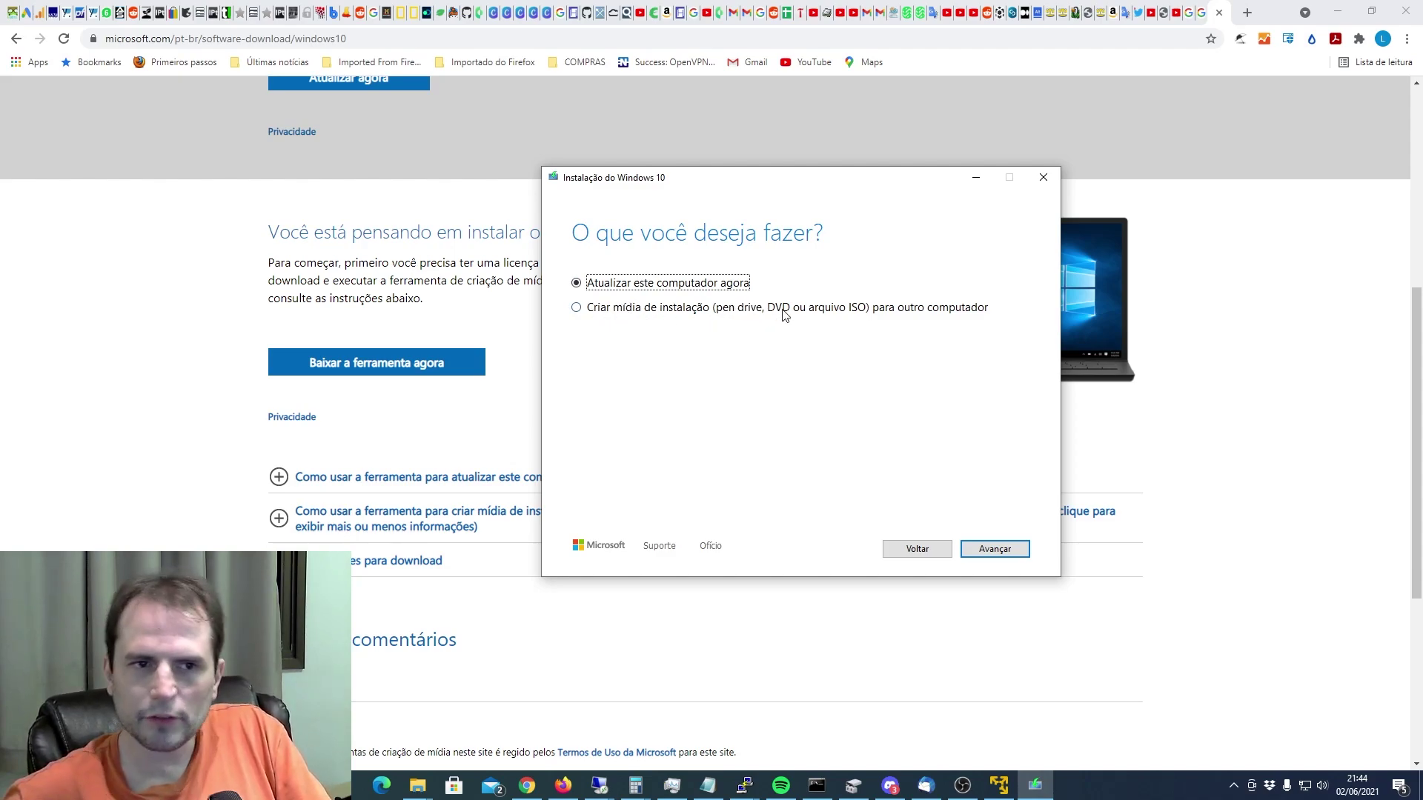
# Step: Choose to create installation media for another computer, disable the recommended options, and set the architecture to Ambas
pyautogui.click(858, 315)
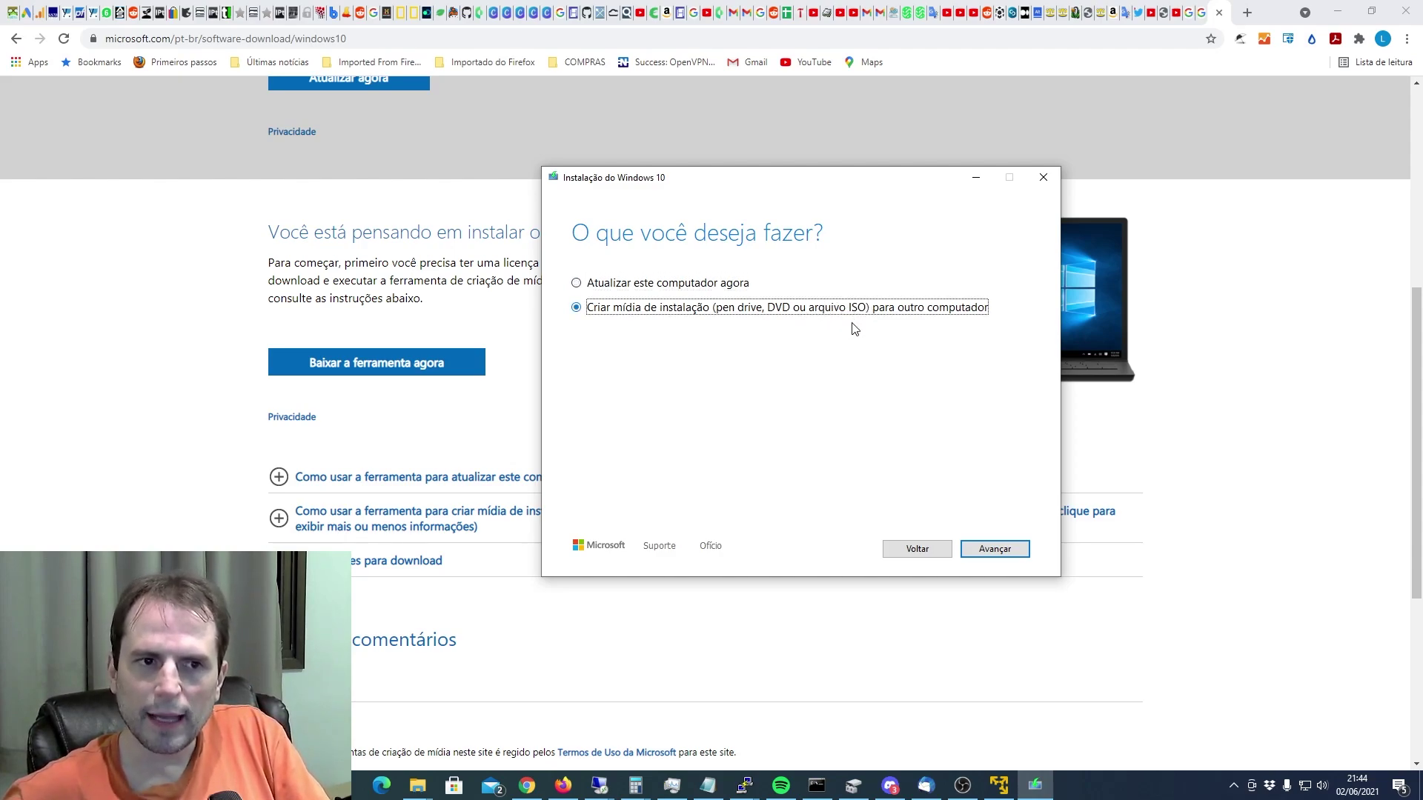
pyautogui.click(987, 551)
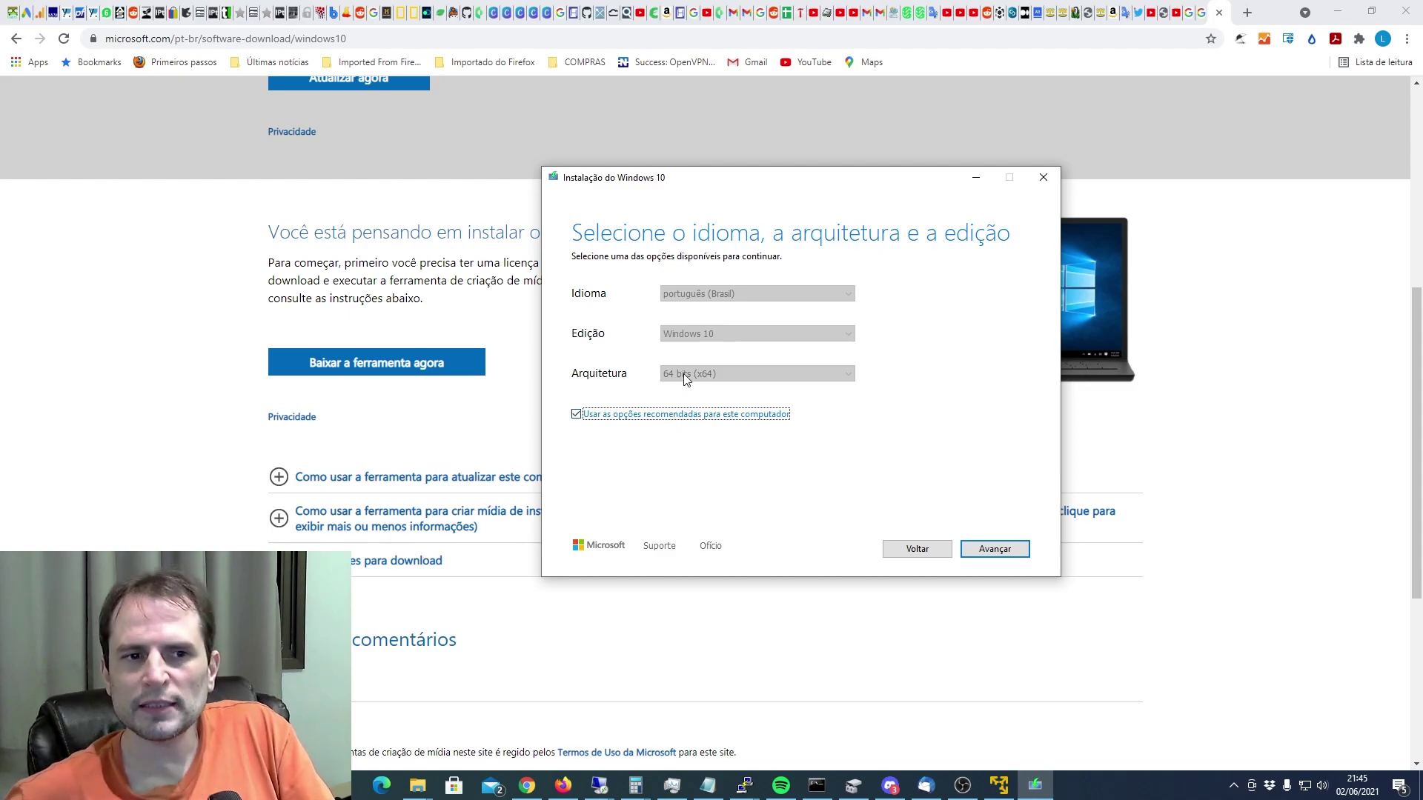
pyautogui.click(676, 417)
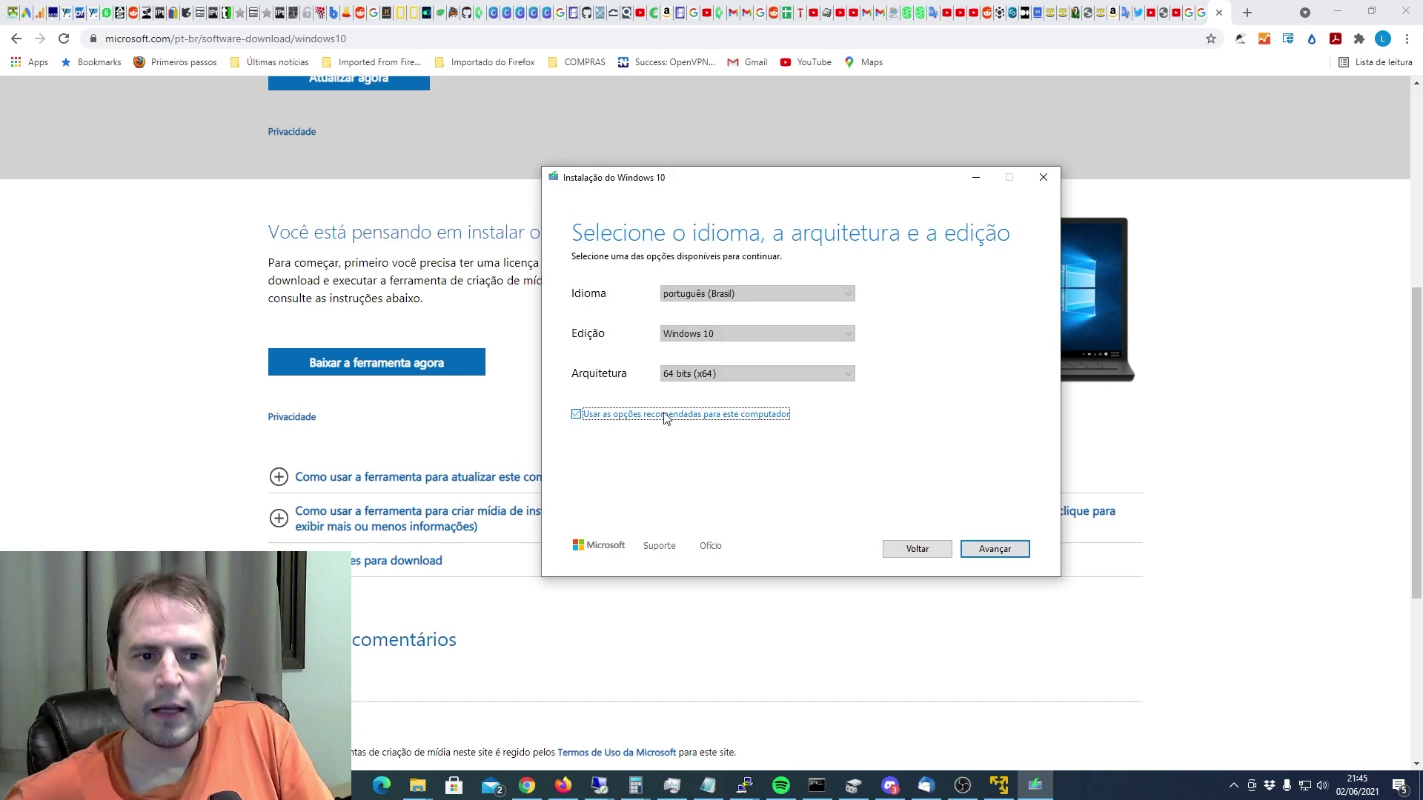
pyautogui.click(723, 377)
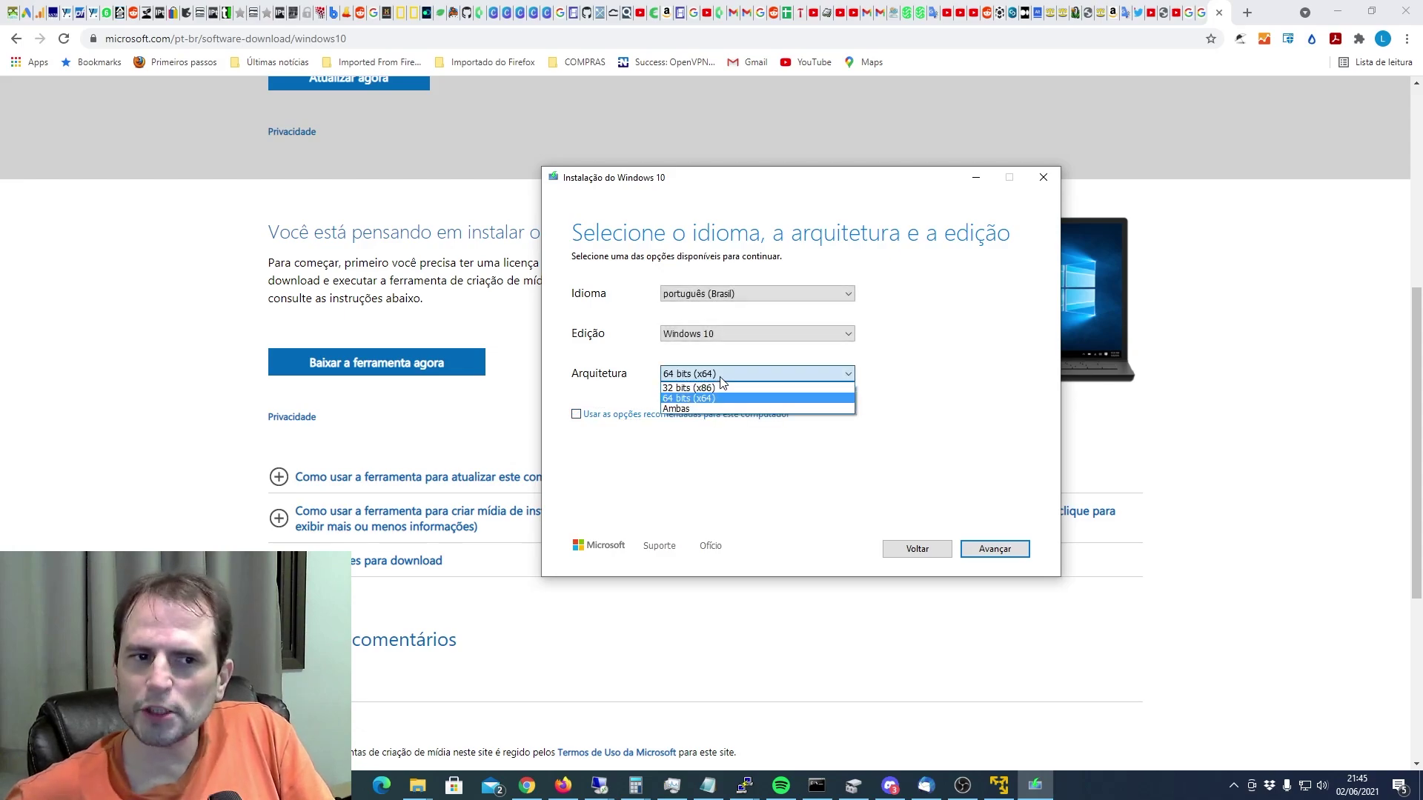
pyautogui.click(688, 410)
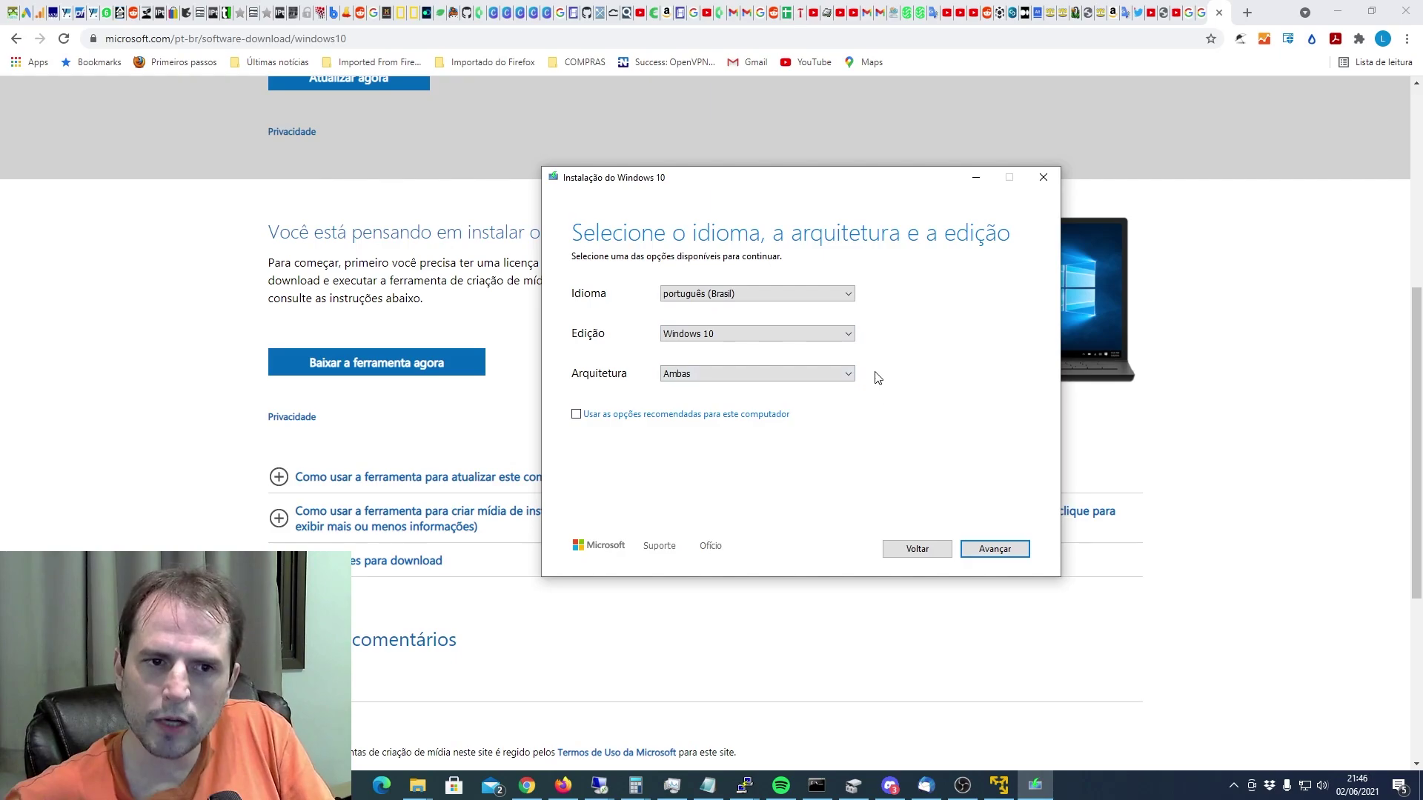
pyautogui.click(995, 549)
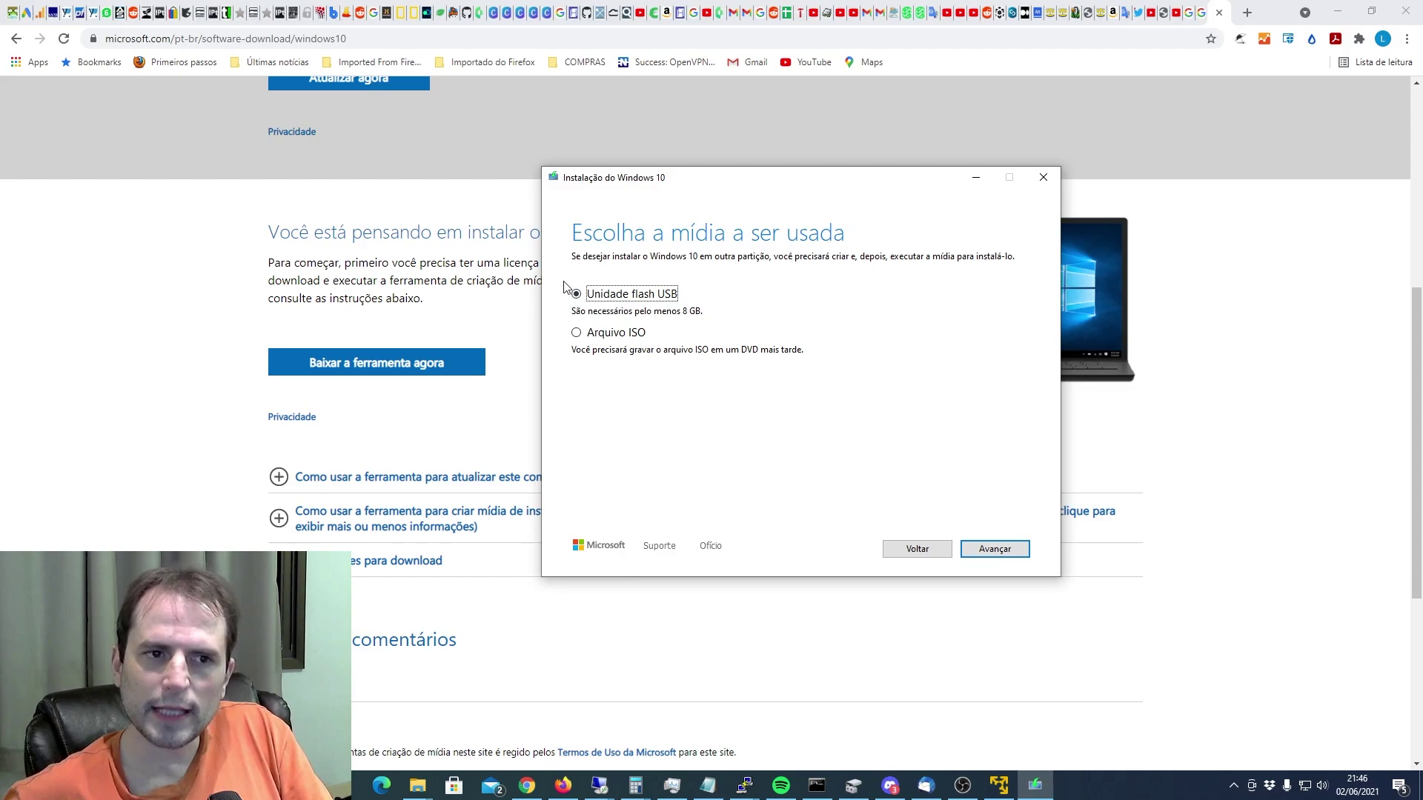
# Step: Save the installation media as the ISO file Windows.iso in C:\TMP, replacing the existing file, and open its location
pyautogui.click(599, 335)
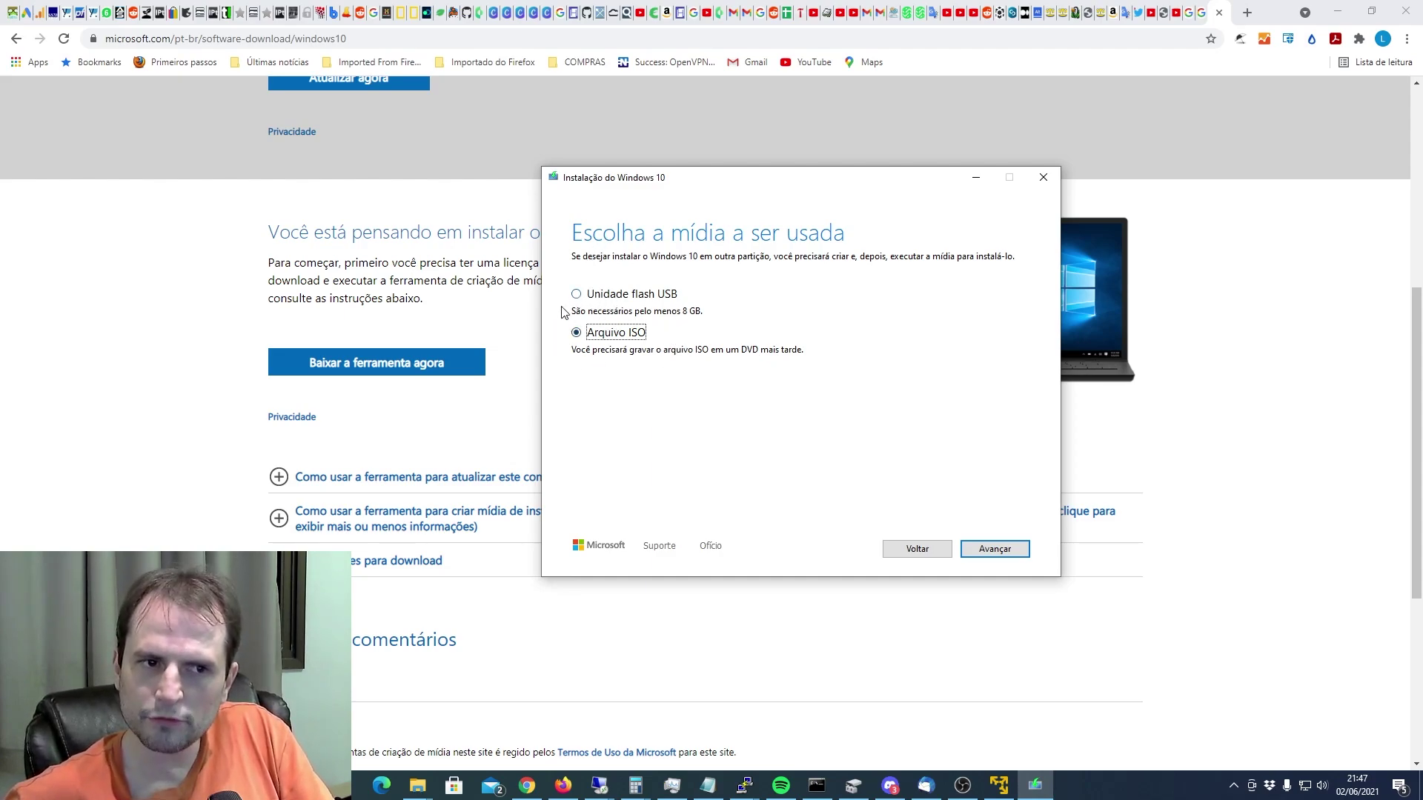
pyautogui.click(1007, 554)
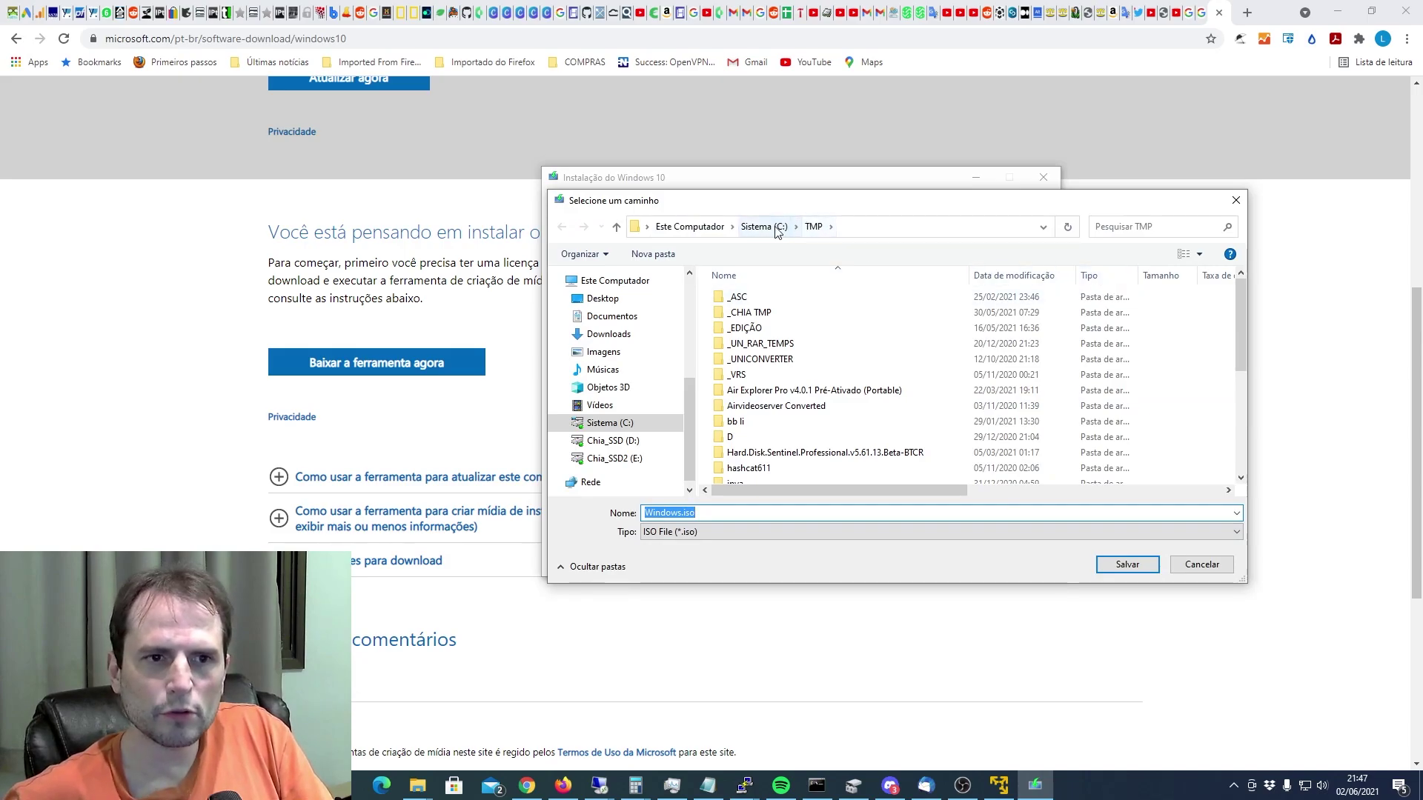
pyautogui.click(1122, 566)
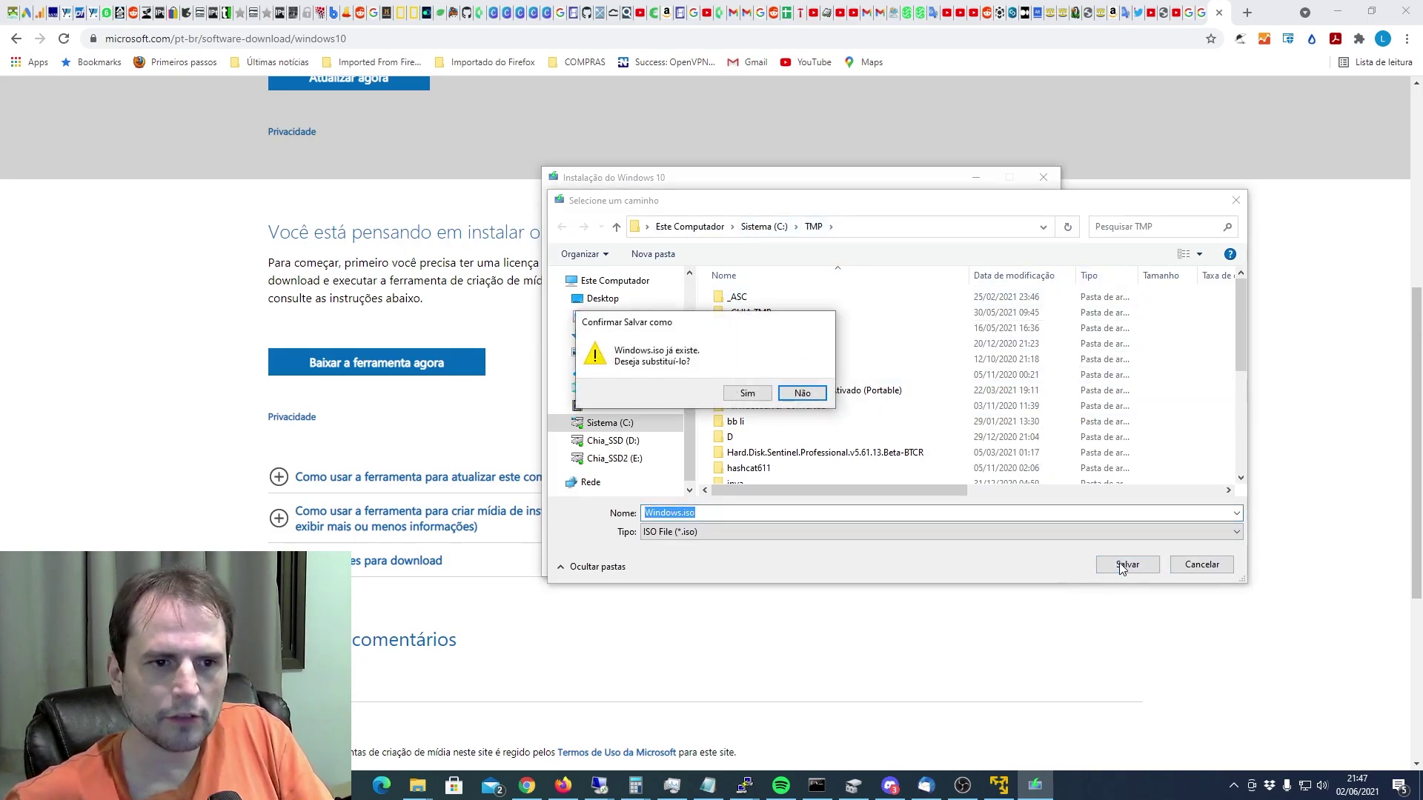
pyautogui.click(745, 394)
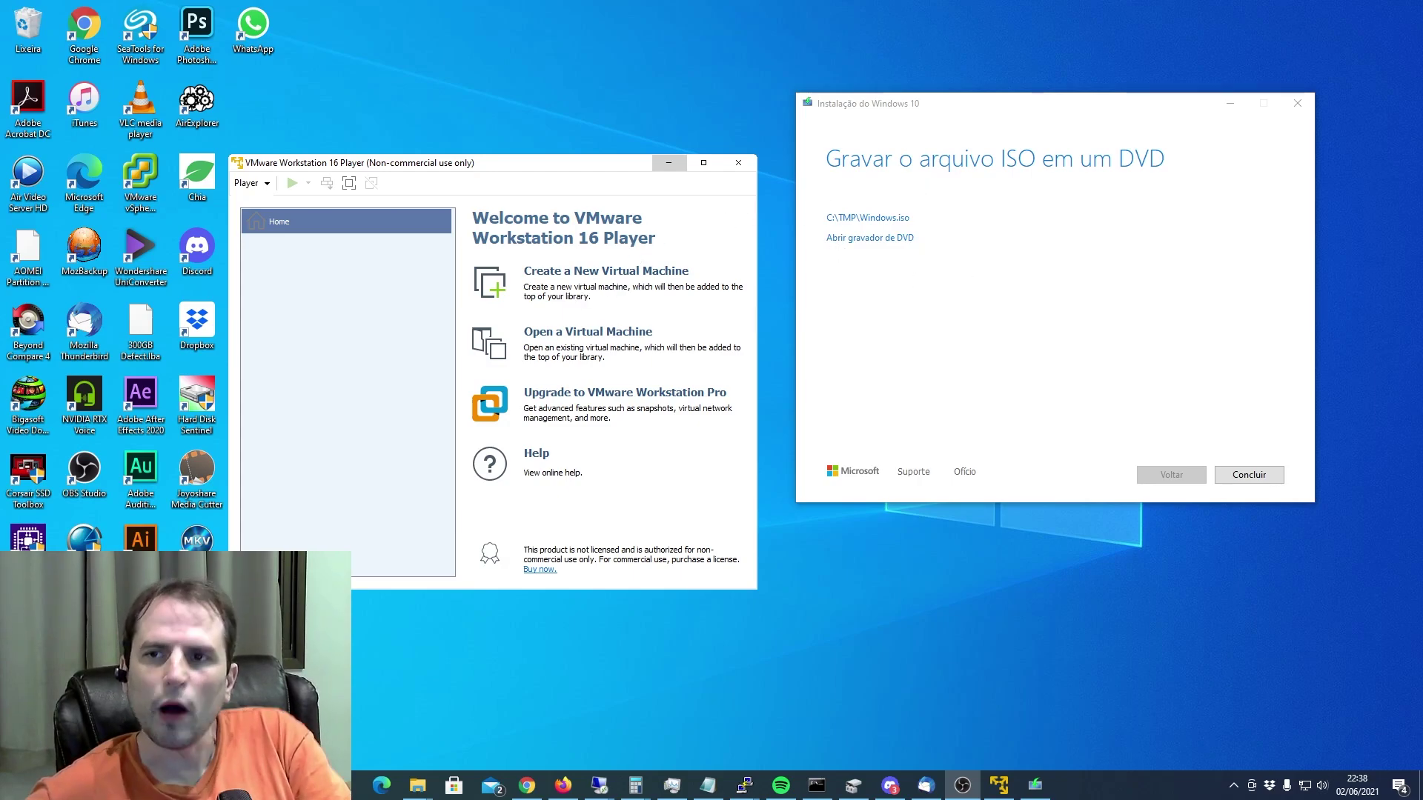
pyautogui.click(867, 217)
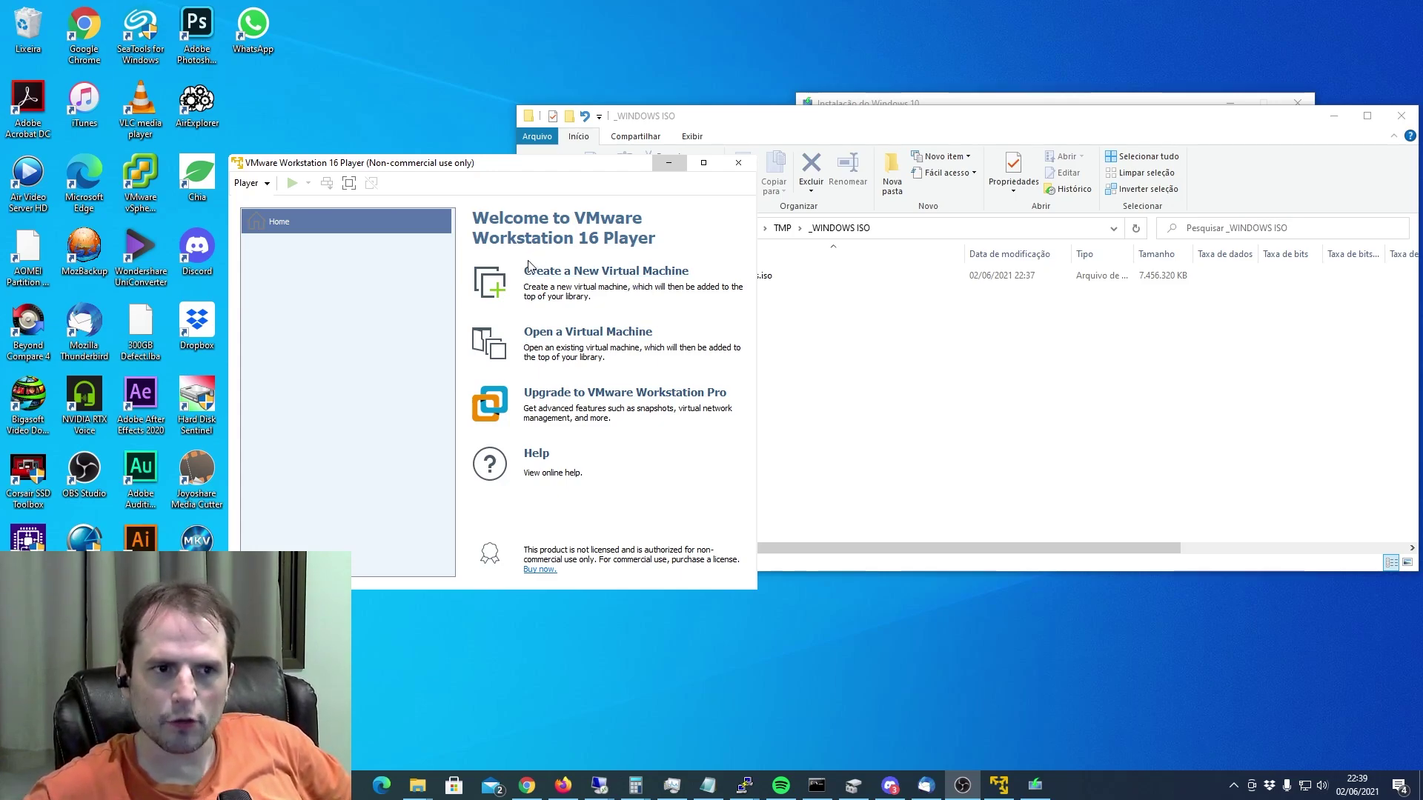
# Step: Start a new virtual machine that installs from the disc image file C:\TMP\_WINDOWS ISO\Windows.iso
pyautogui.click(646, 278)
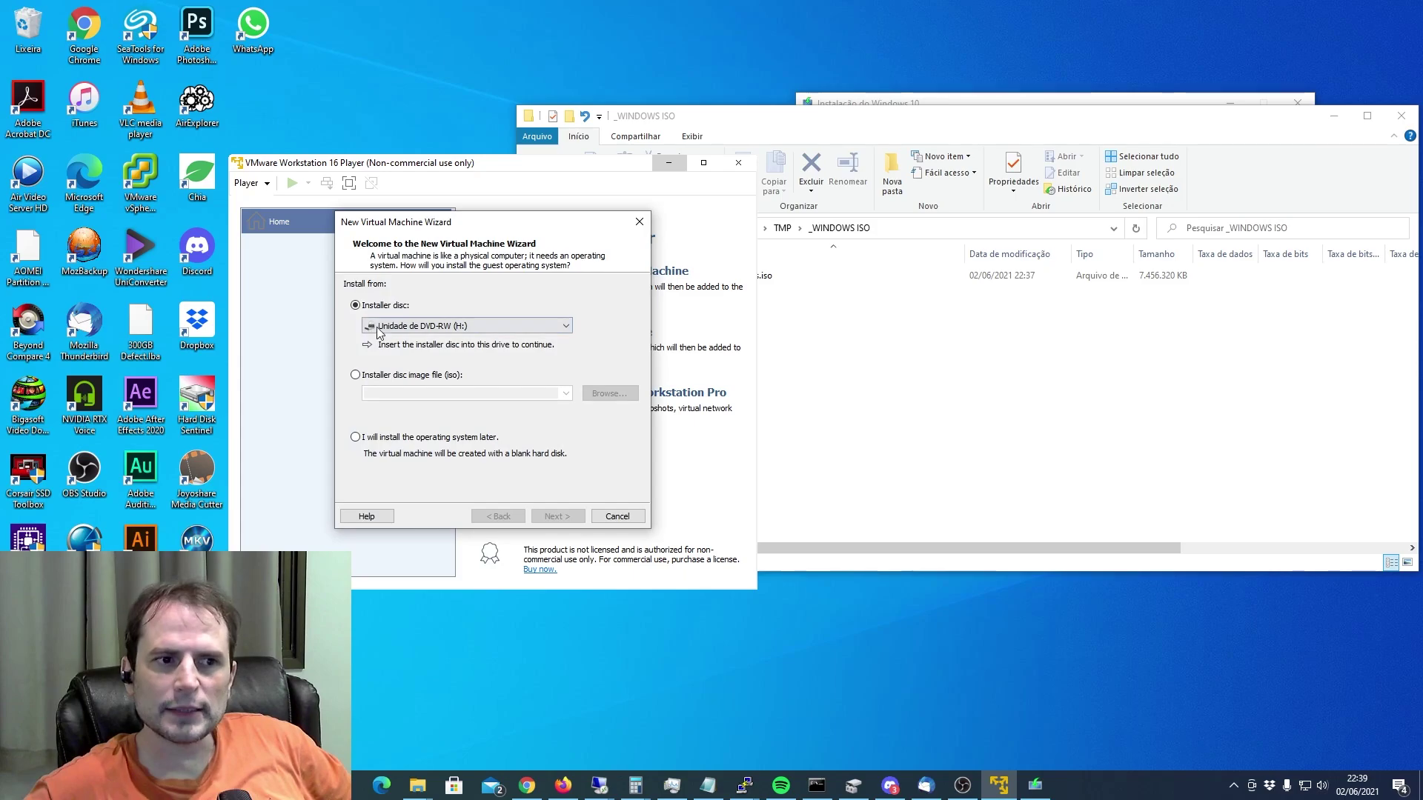
pyautogui.click(406, 326)
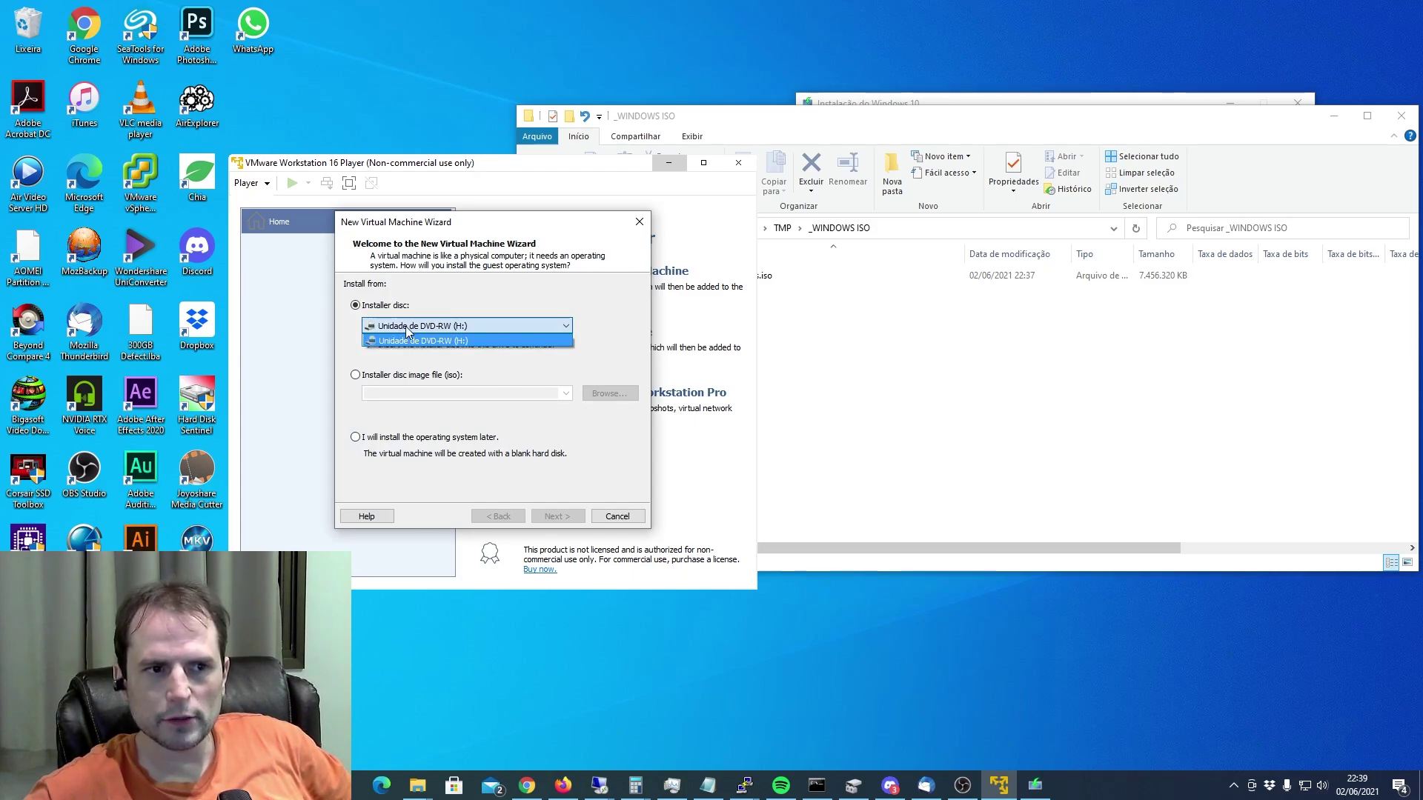
pyautogui.click(415, 325)
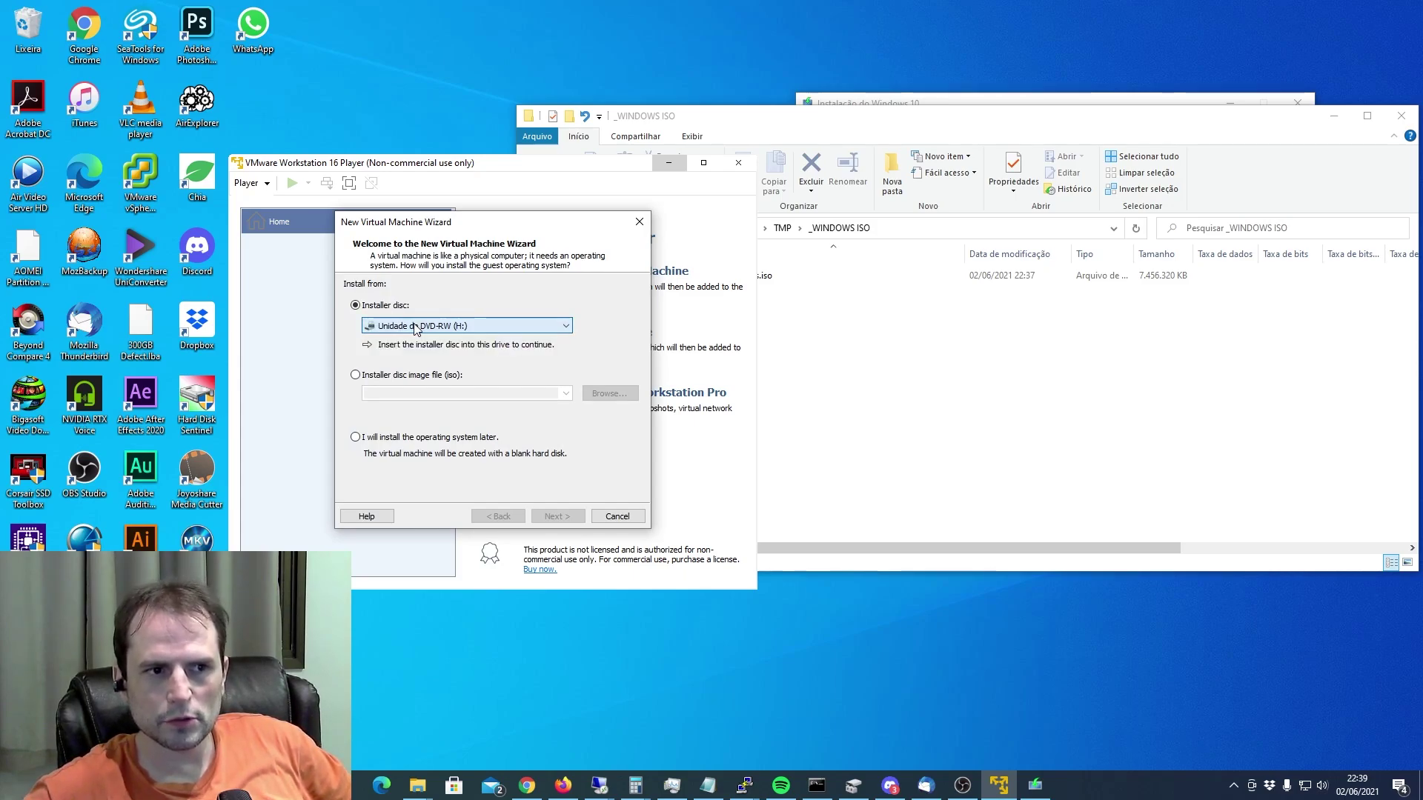
pyautogui.click(409, 378)
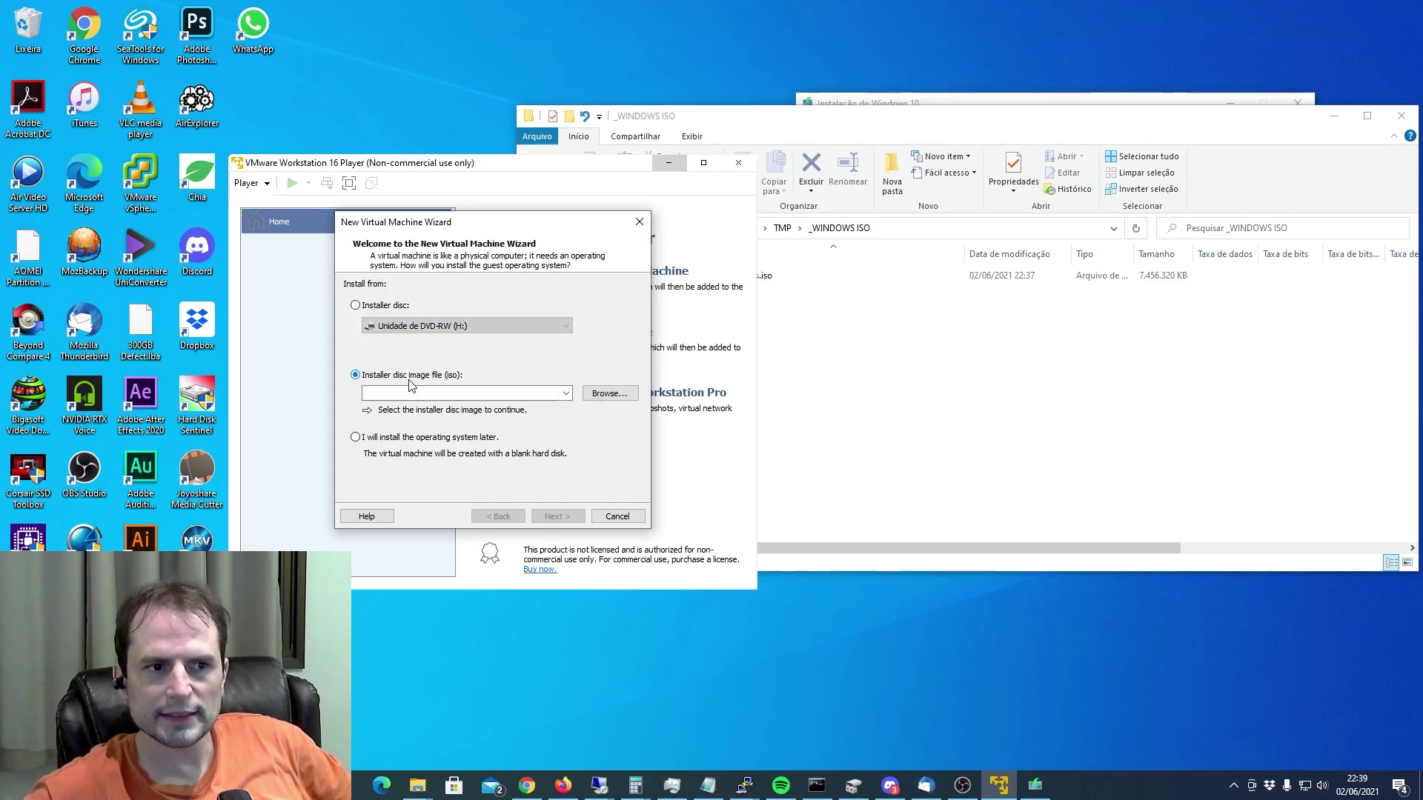
pyautogui.click(591, 399)
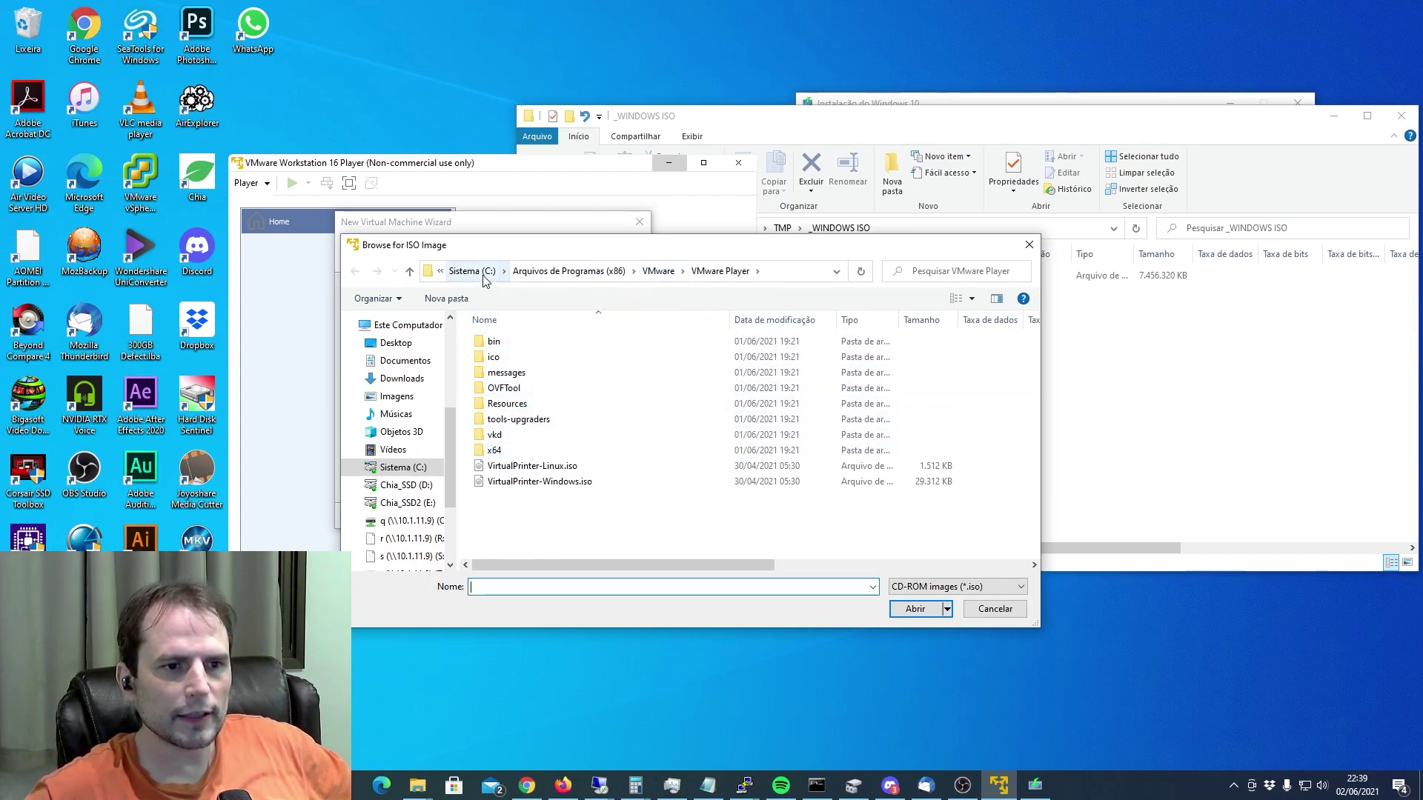
pyautogui.click(1085, 228)
pyautogui.hotkey('ctrl', 'c')
pyautogui.click(678, 586)
pyautogui.hotkey('ctrl', 'v')
pyautogui.press('Return')
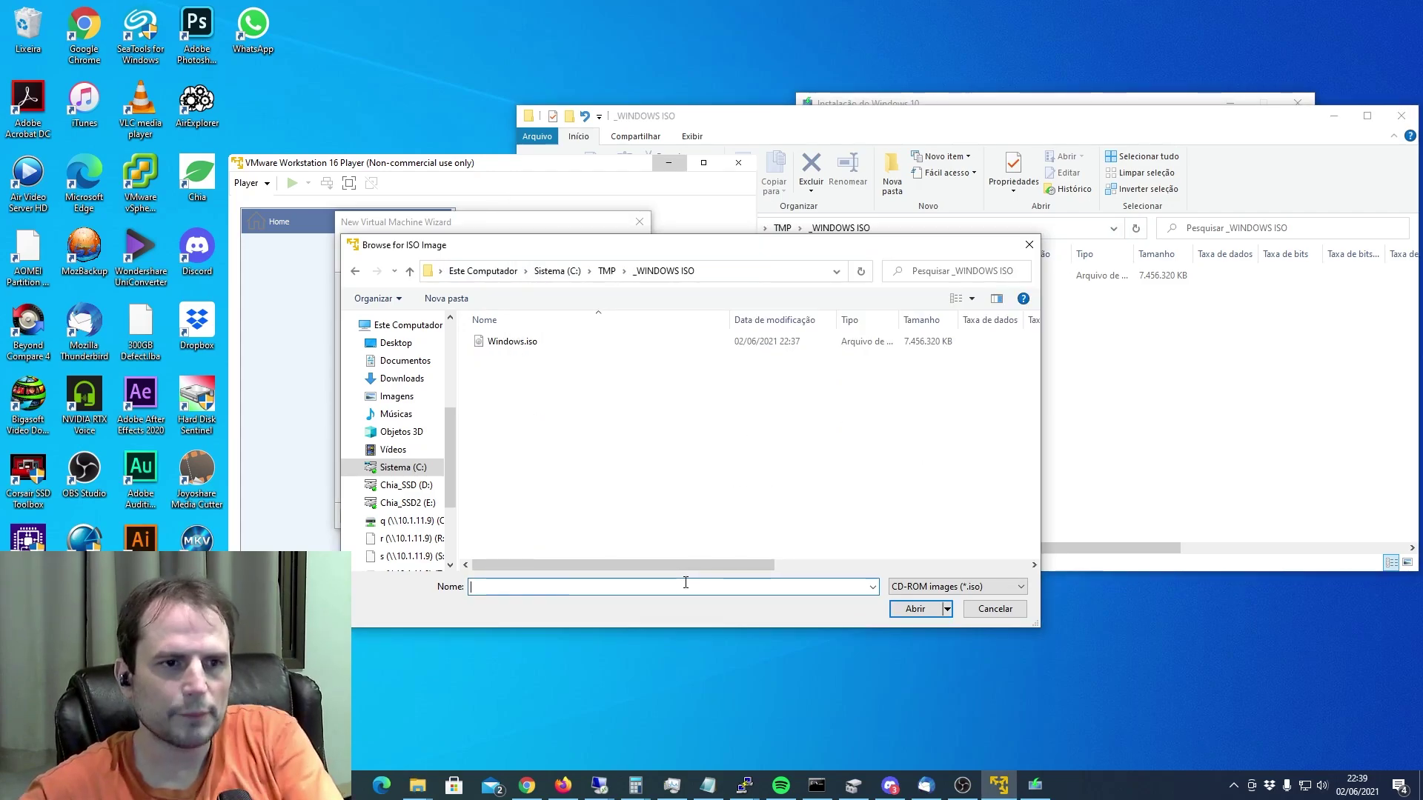
pyautogui.doubleClick(509, 344)
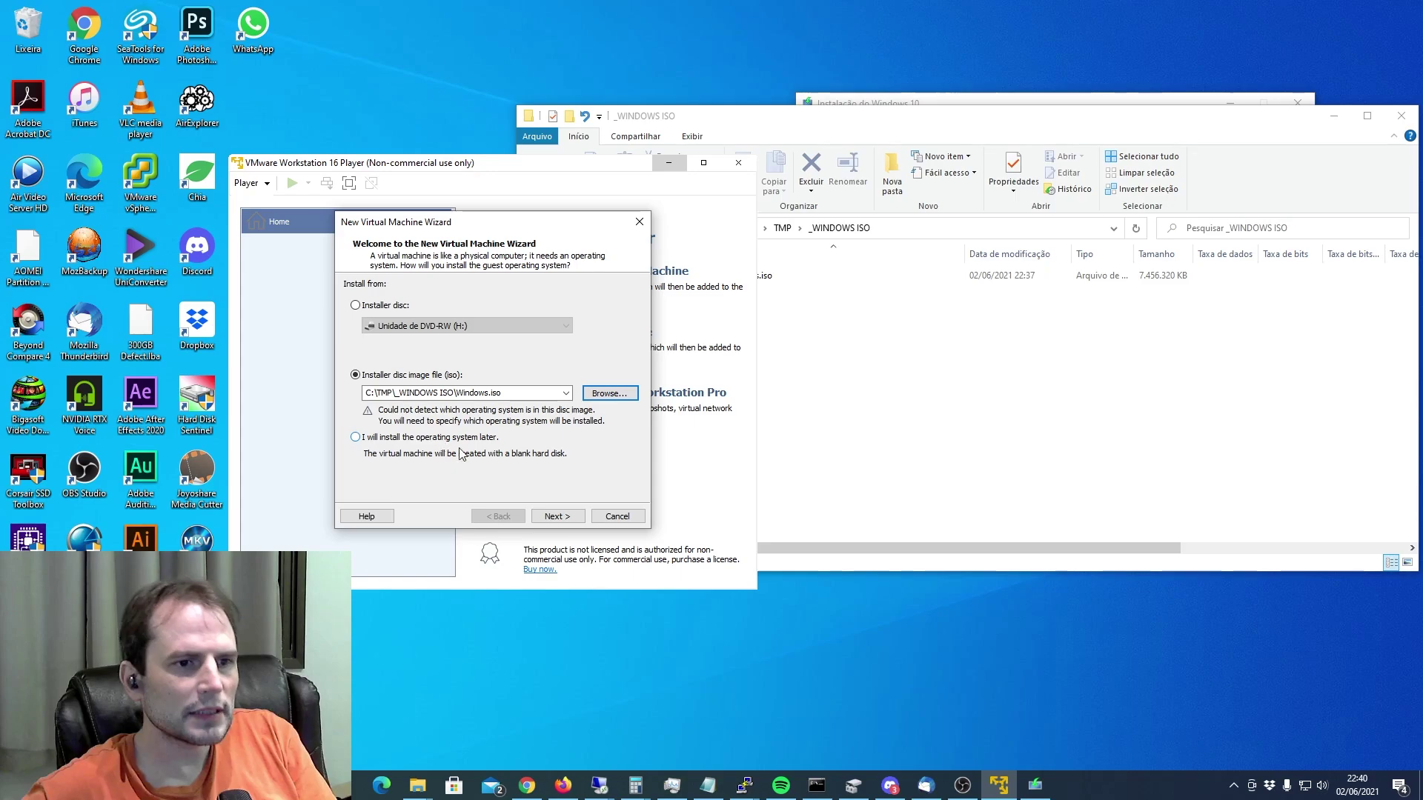
pyautogui.click(555, 516)
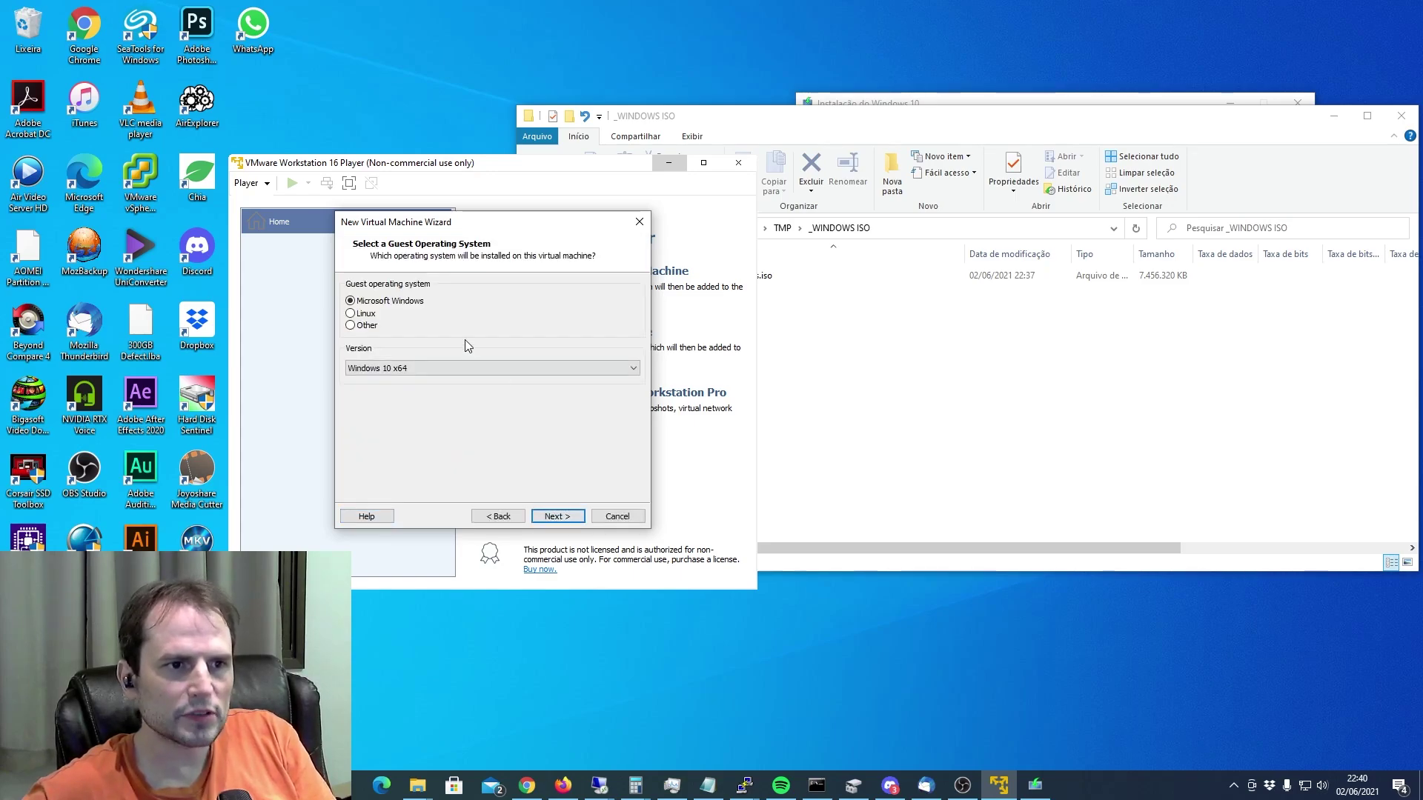
# Step: Review the guest operating system versions and accept Microsoft Windows with version Windows 10 x64
pyautogui.click(396, 374)
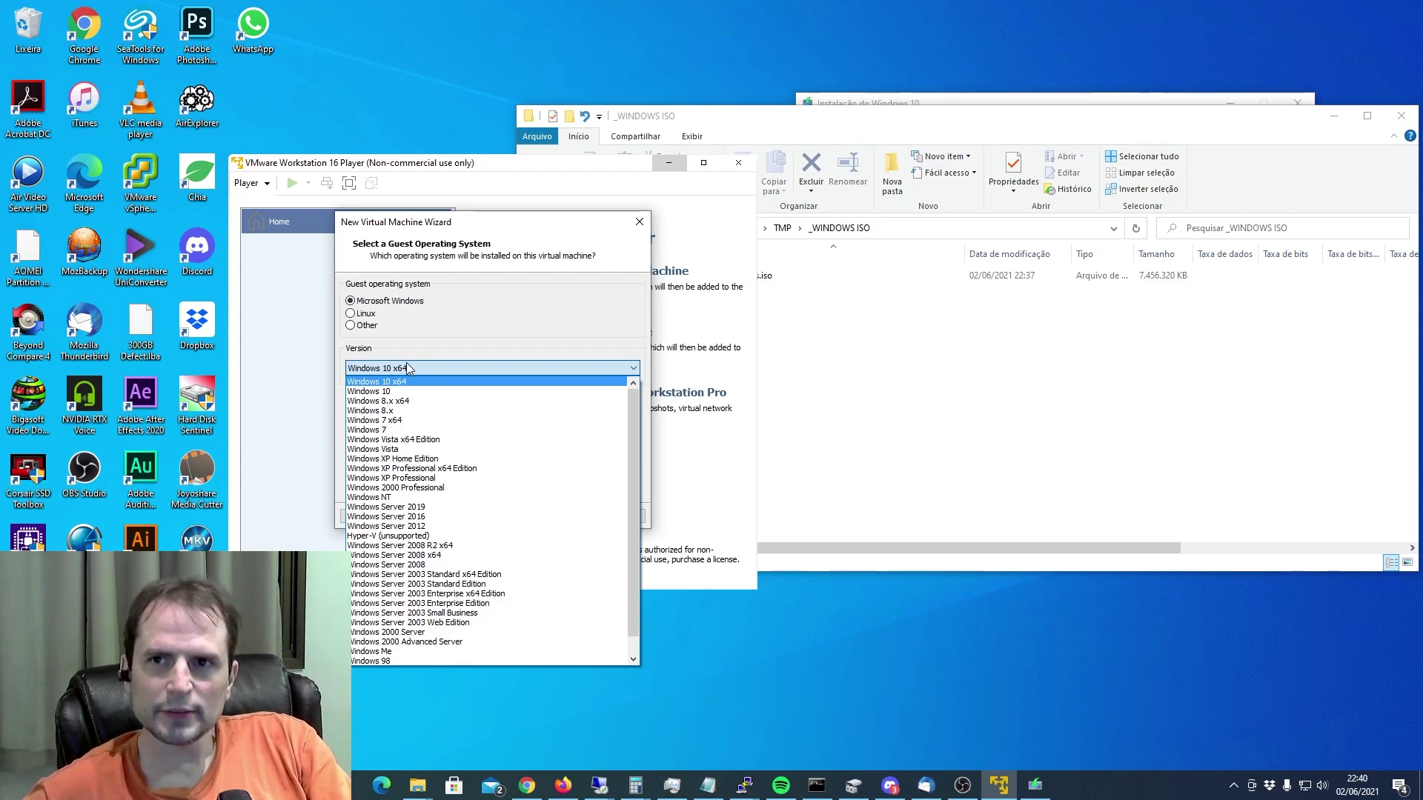
pyautogui.click(407, 365)
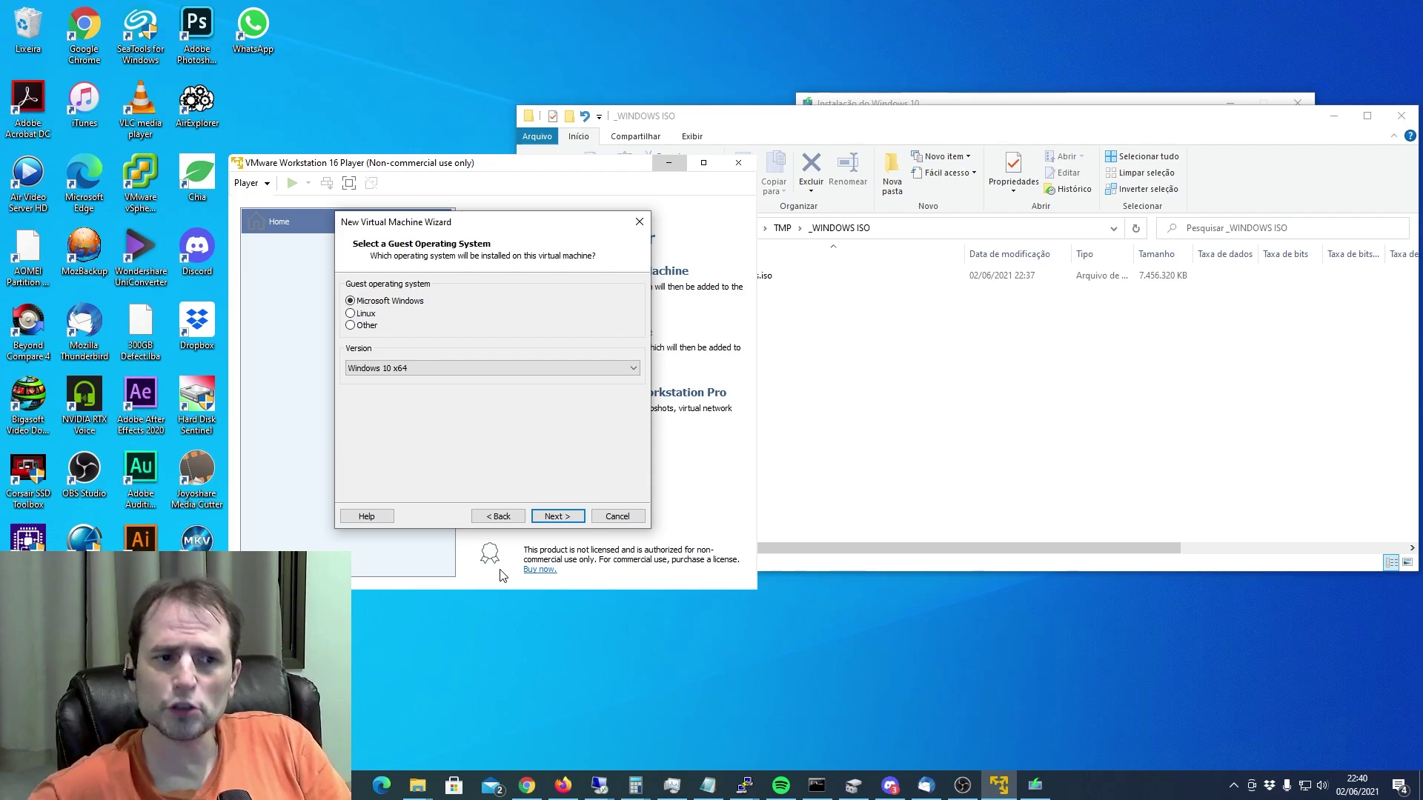
pyautogui.click(548, 517)
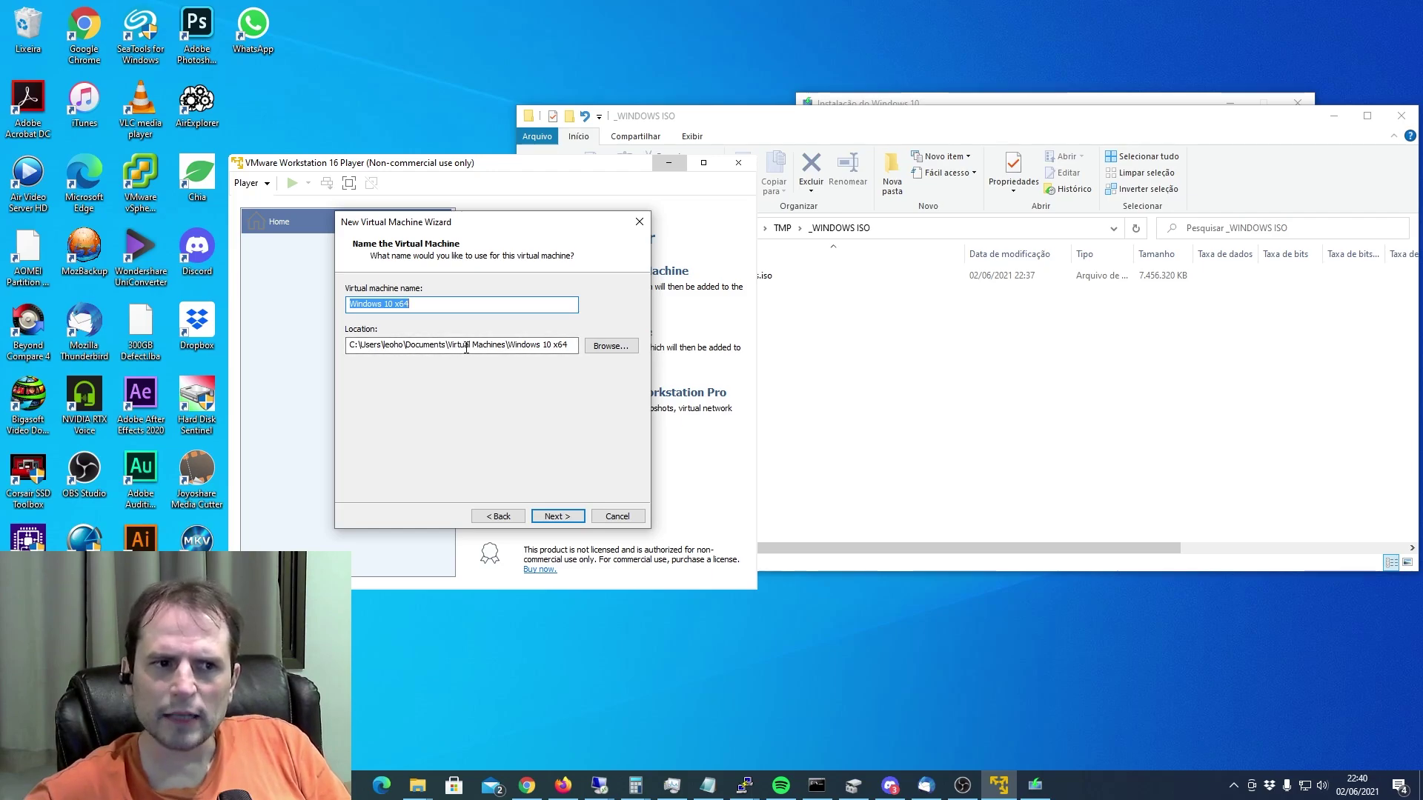
# Step: Browse for the virtual machine's location and create a new folder named VM on the C: drive
pyautogui.click(606, 346)
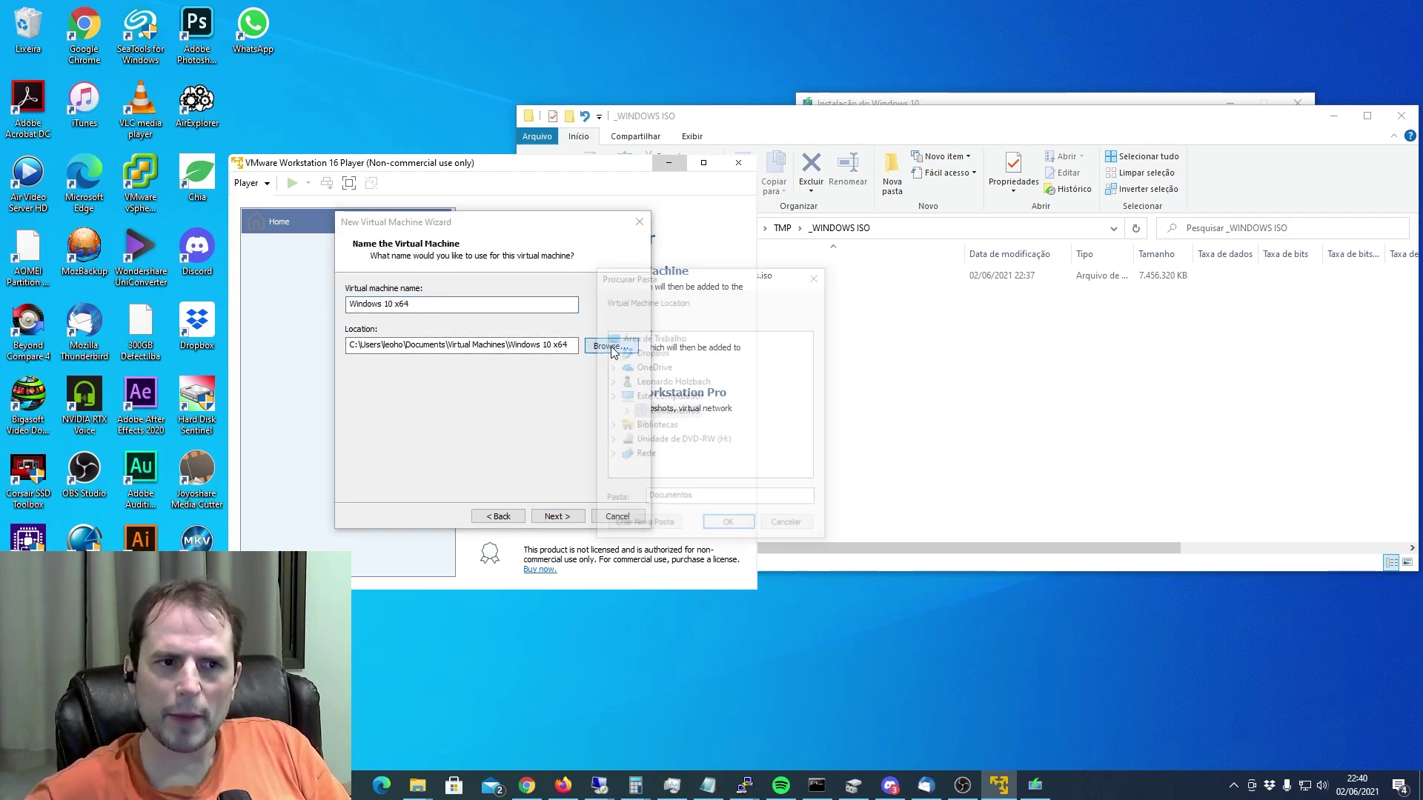
pyautogui.click(667, 397)
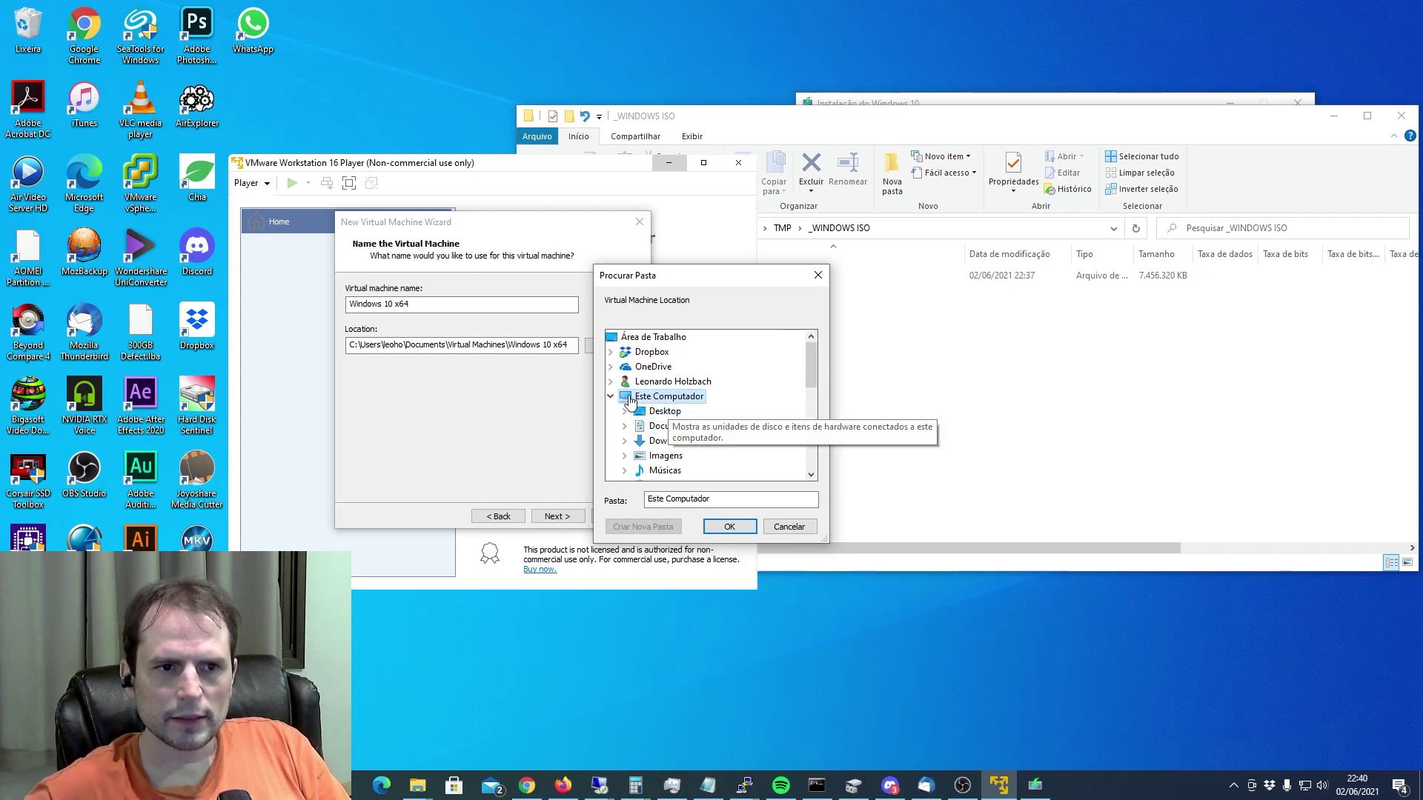
pyautogui.scroll(-3, 652, 429)
pyautogui.click(671, 383)
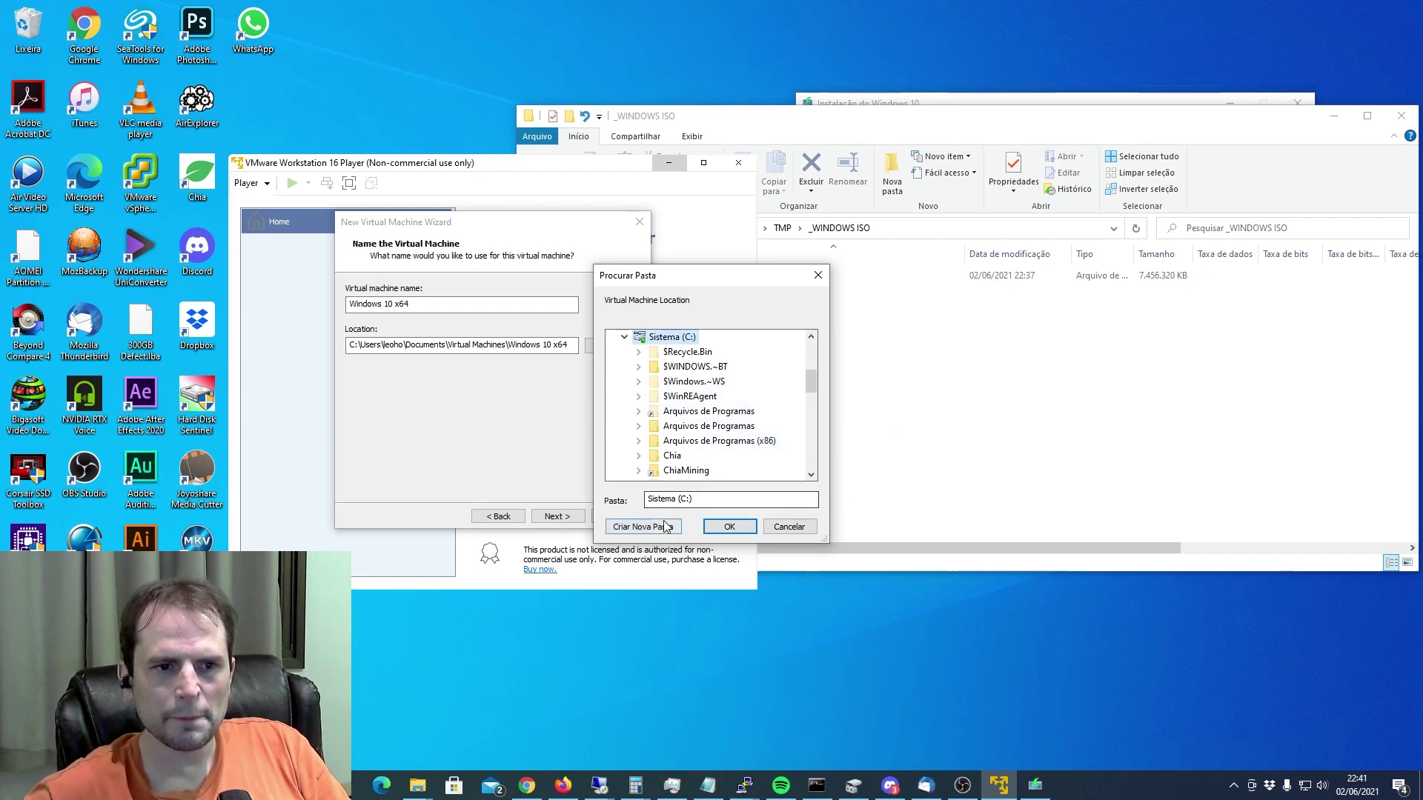
pyautogui.click(655, 532)
pyautogui.write('VM')
pyautogui.press('Return')
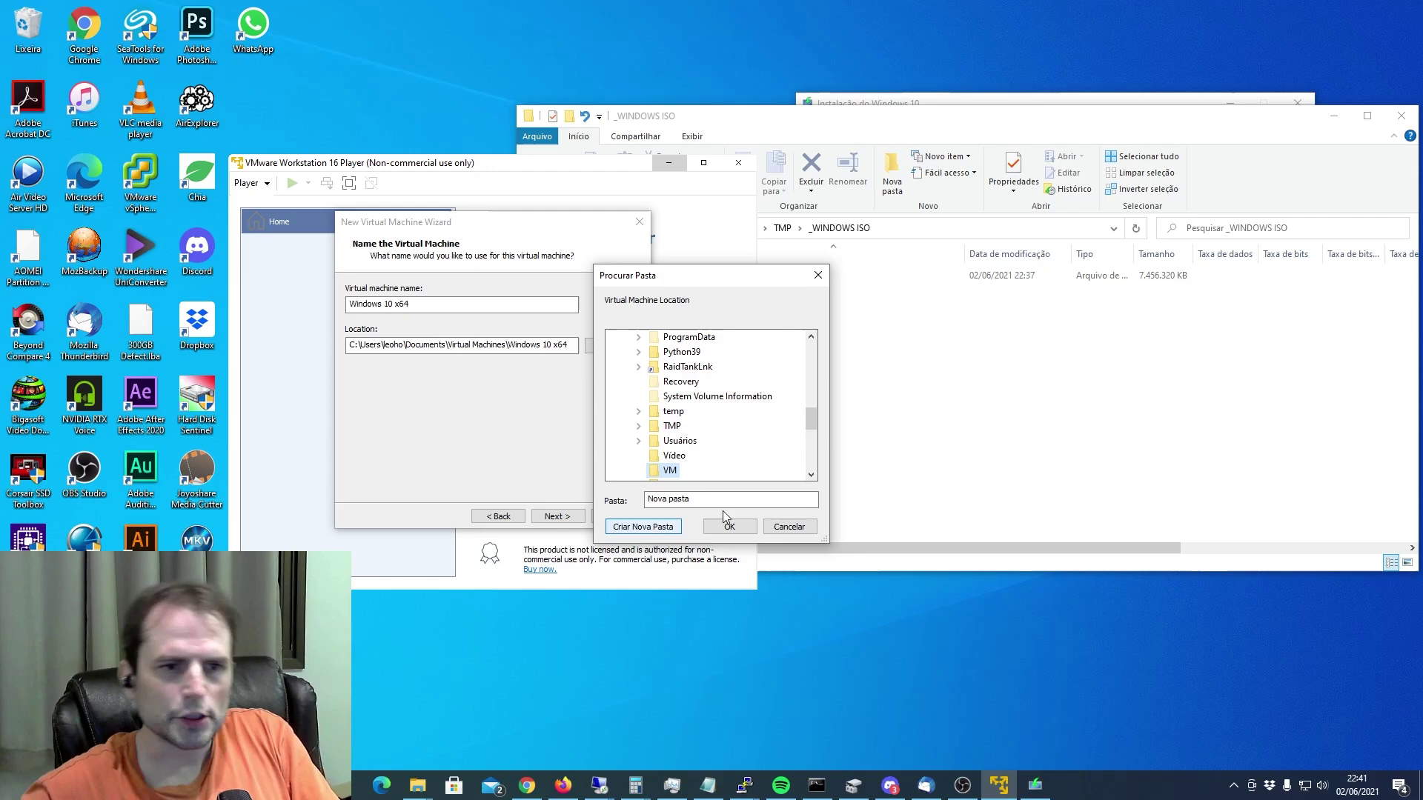
# Step: Create a subfolder named w10x64 inside the VM folder and accept it as the virtual machine's location
pyautogui.click(643, 527)
pyautogui.write('W1')
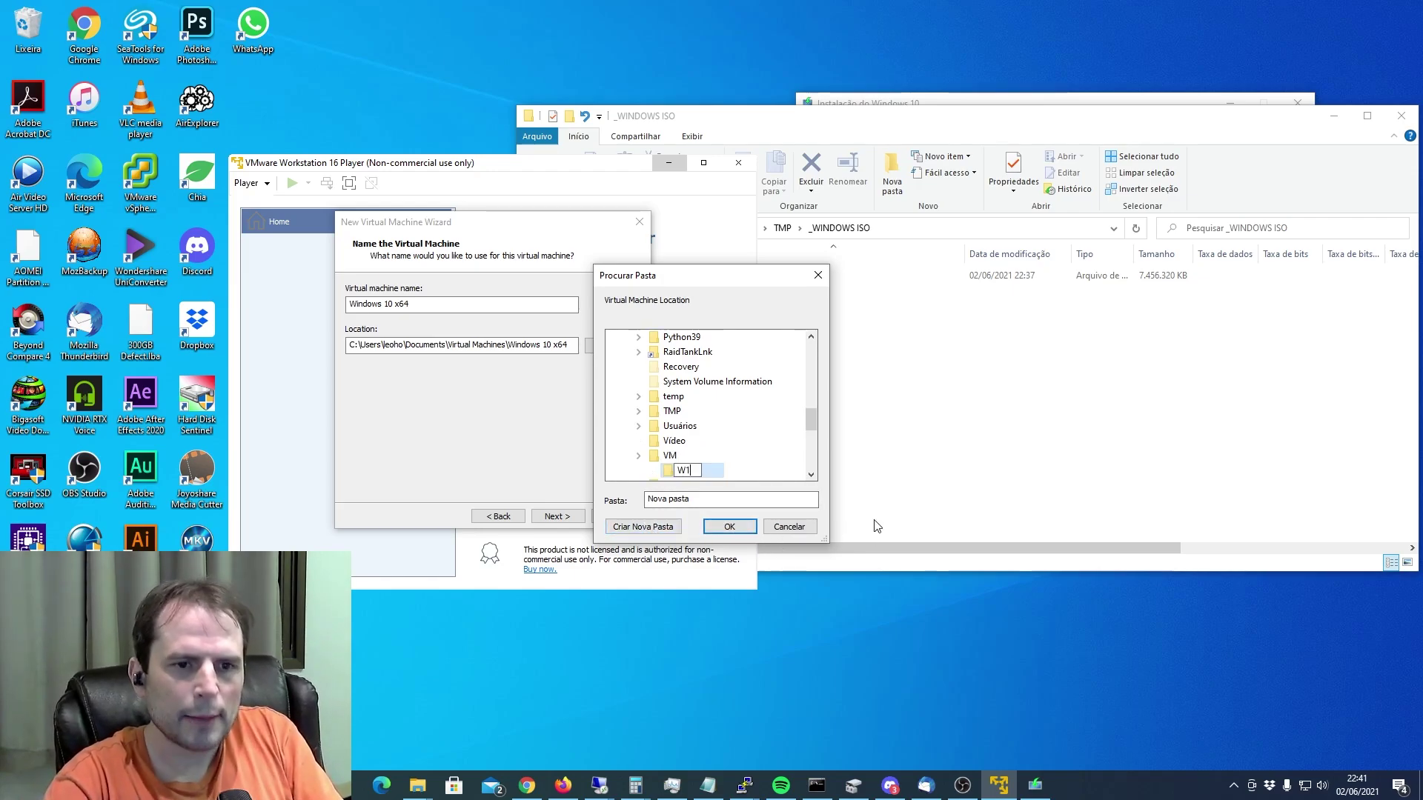
pyautogui.write('0x264')
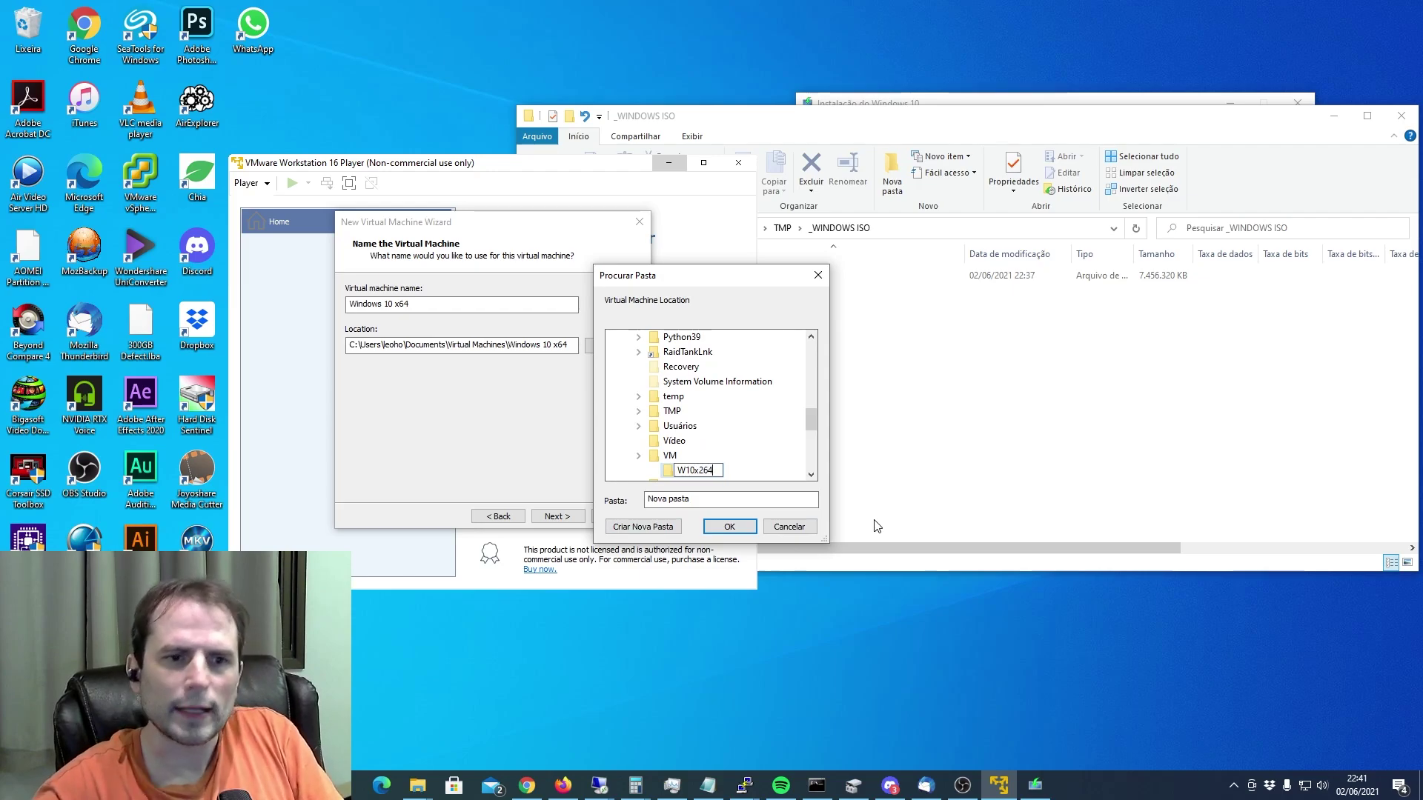
pyautogui.press('BackSpace')
pyautogui.press('BackSpace')
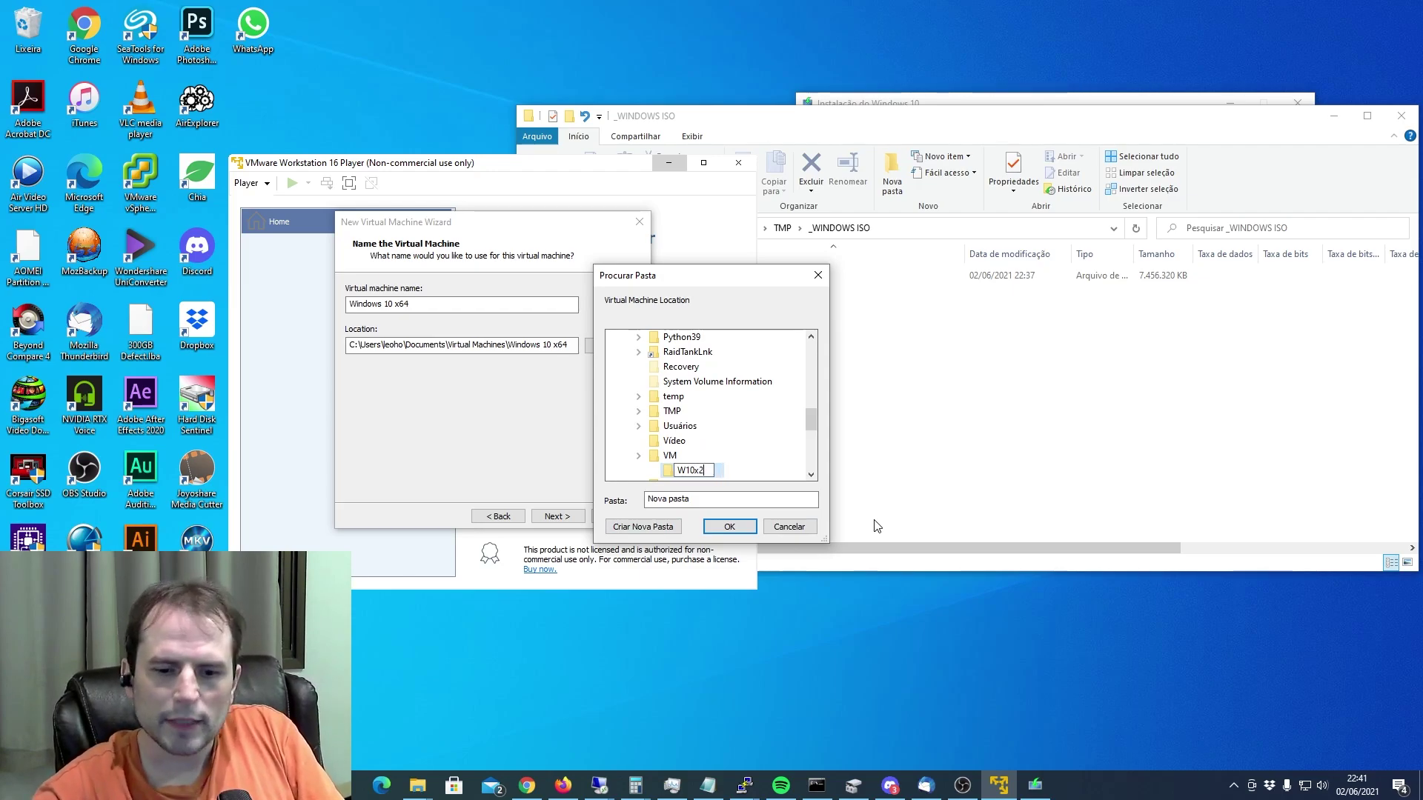
pyautogui.write('64')
pyautogui.press('Return')
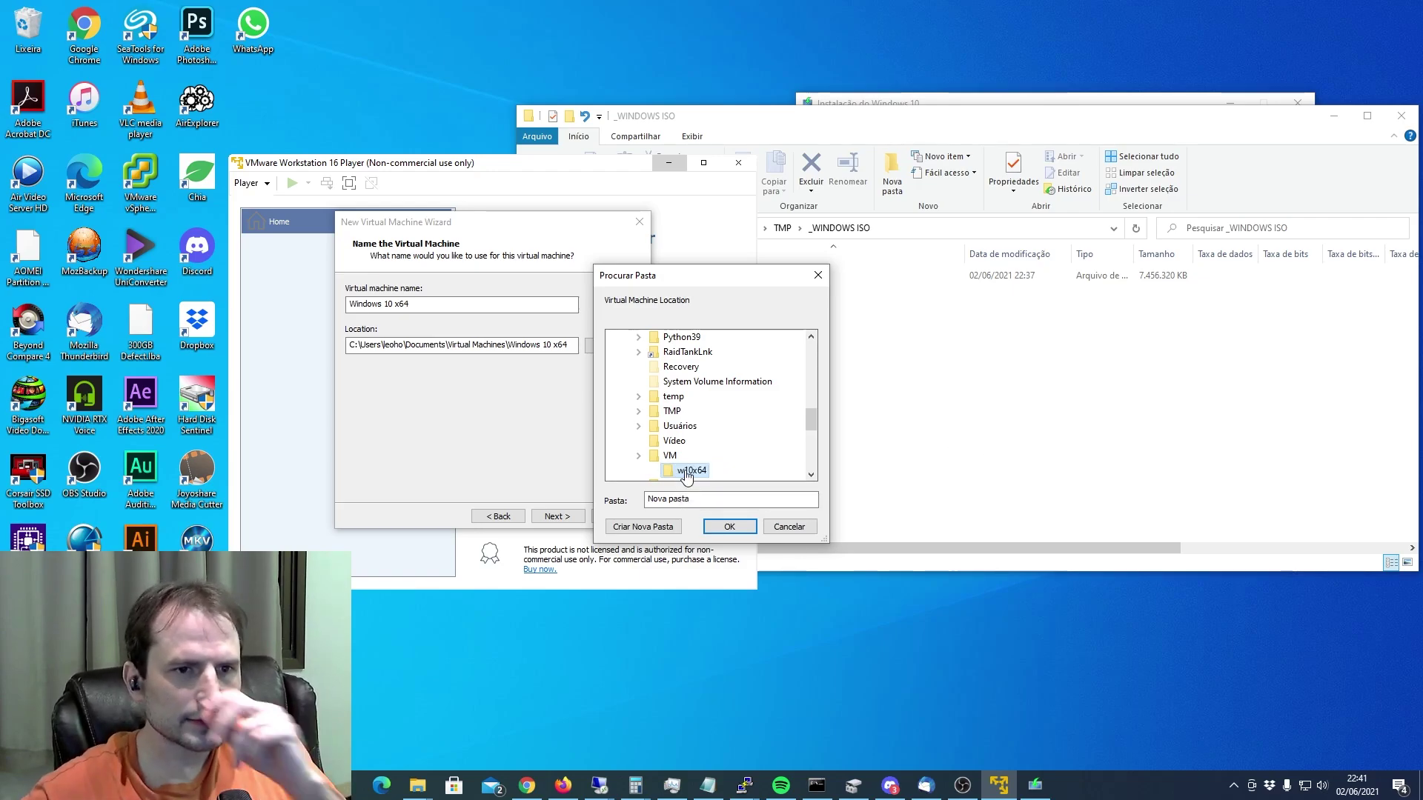
pyautogui.click(729, 526)
pyautogui.click(382, 348)
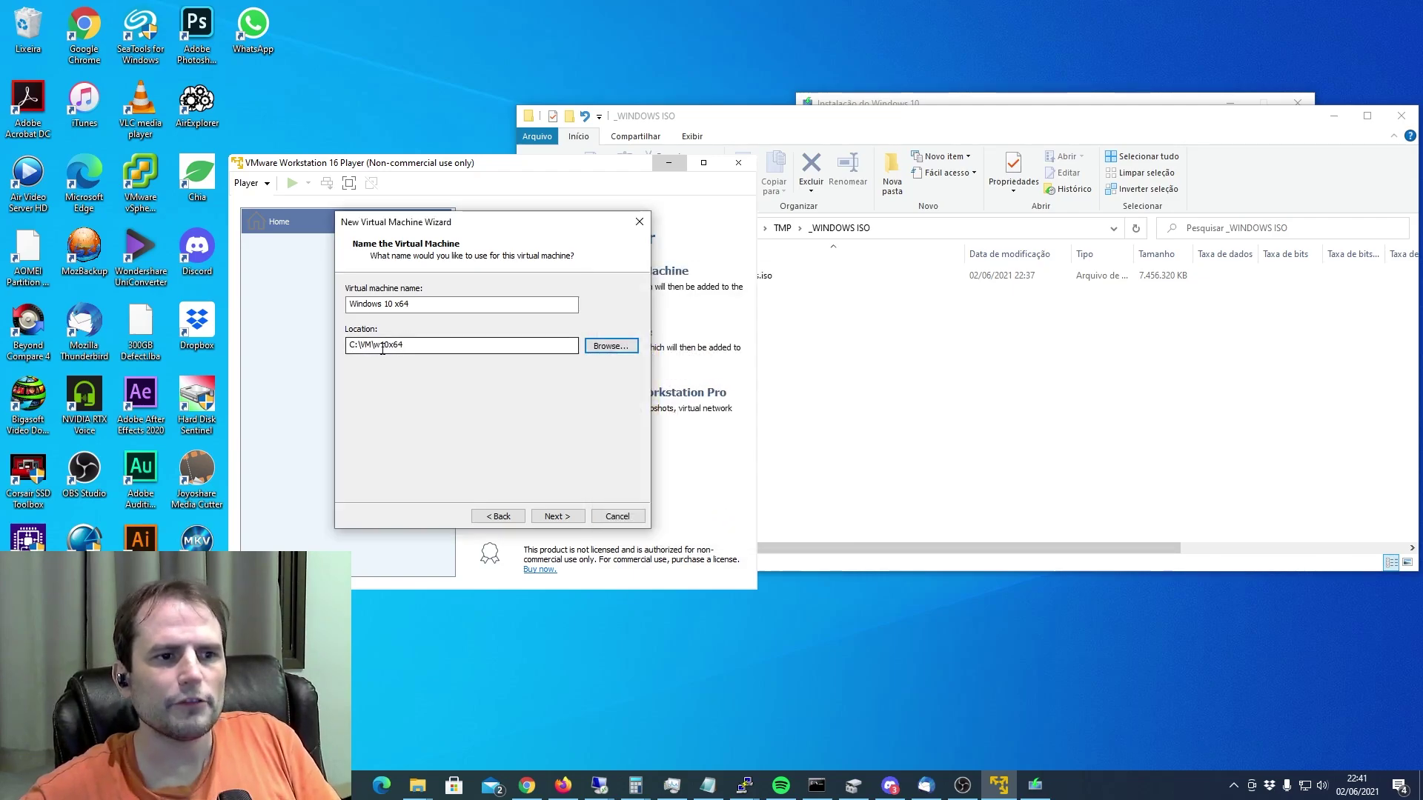
pyautogui.click(555, 517)
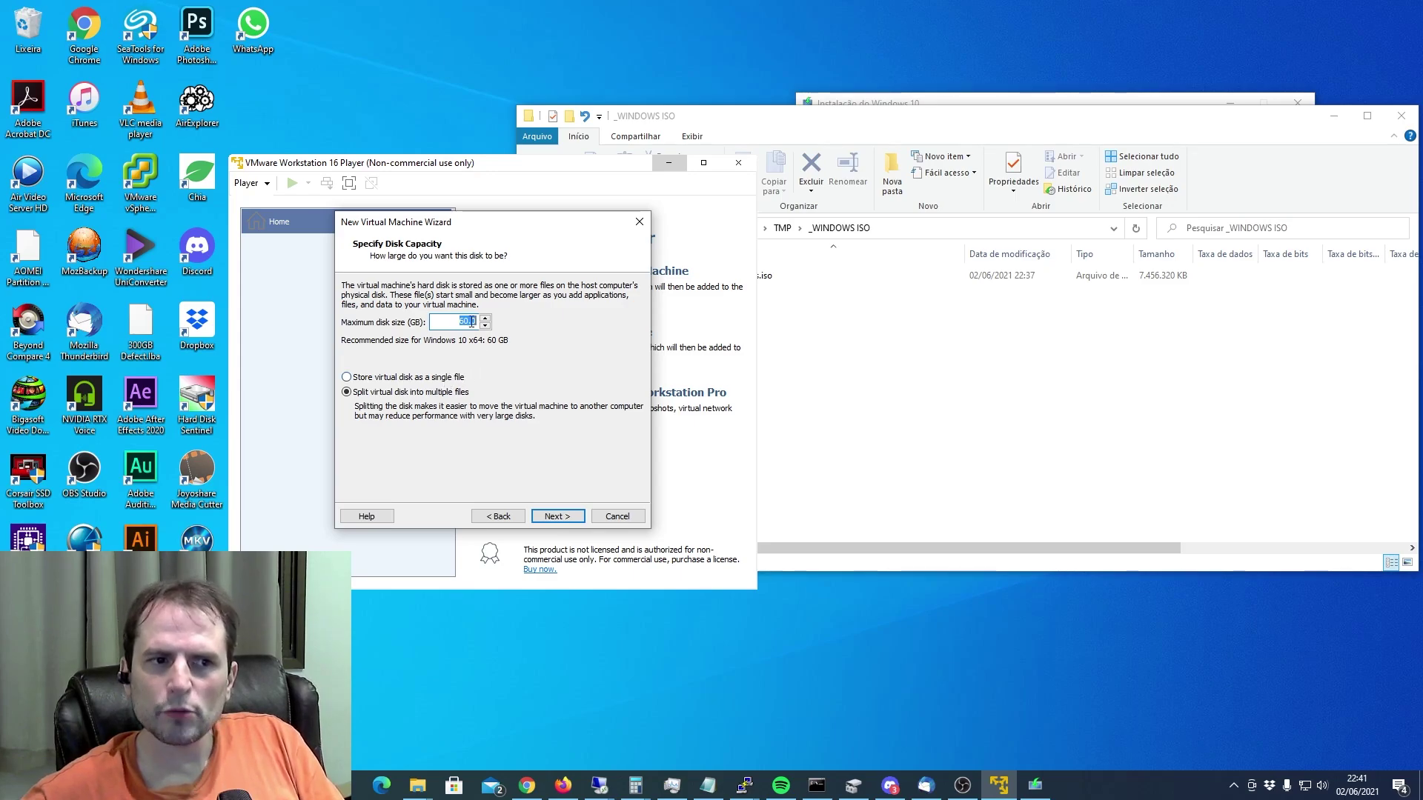
# Step: Set the maximum disk size to 50 GB and store the virtual disk as a single file
pyautogui.write('50')
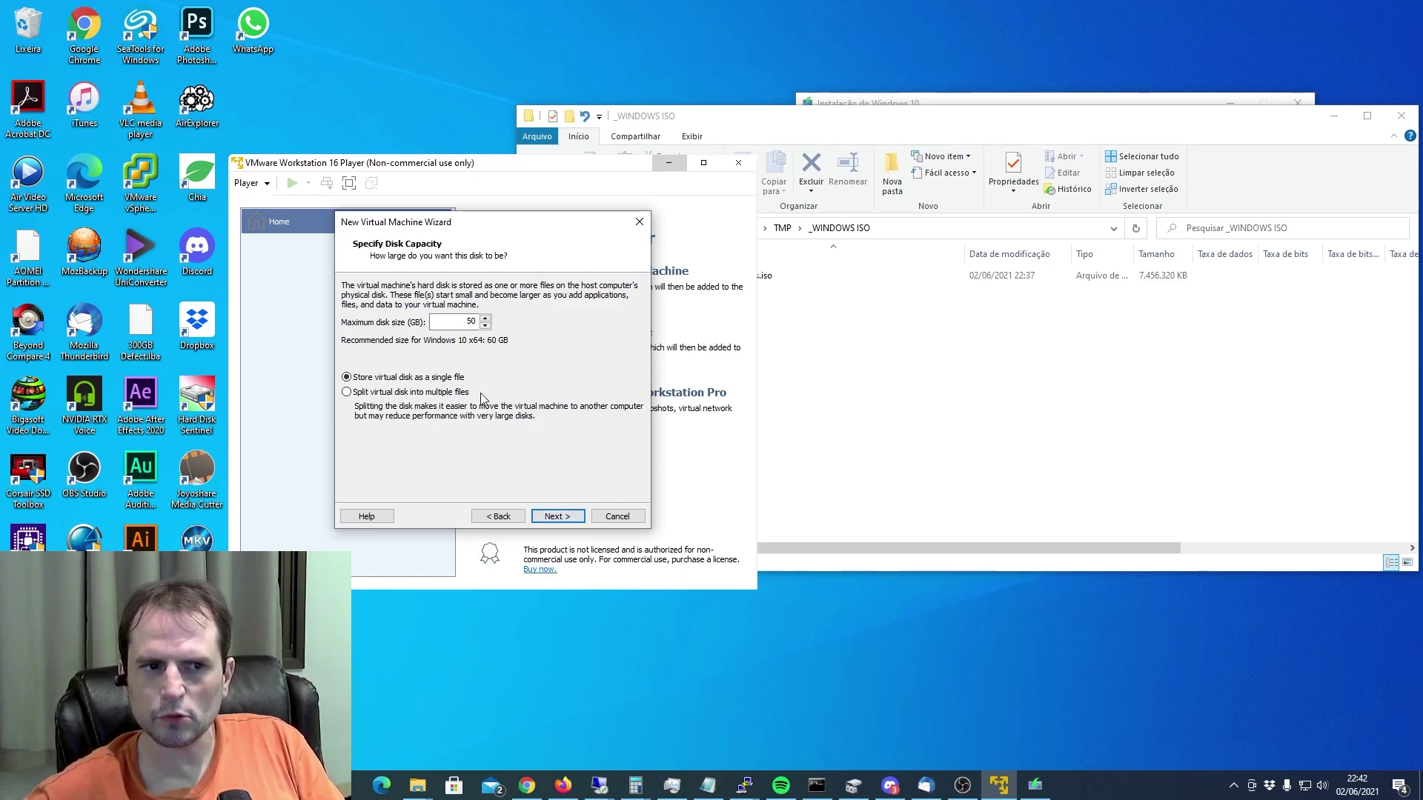
pyautogui.click(559, 511)
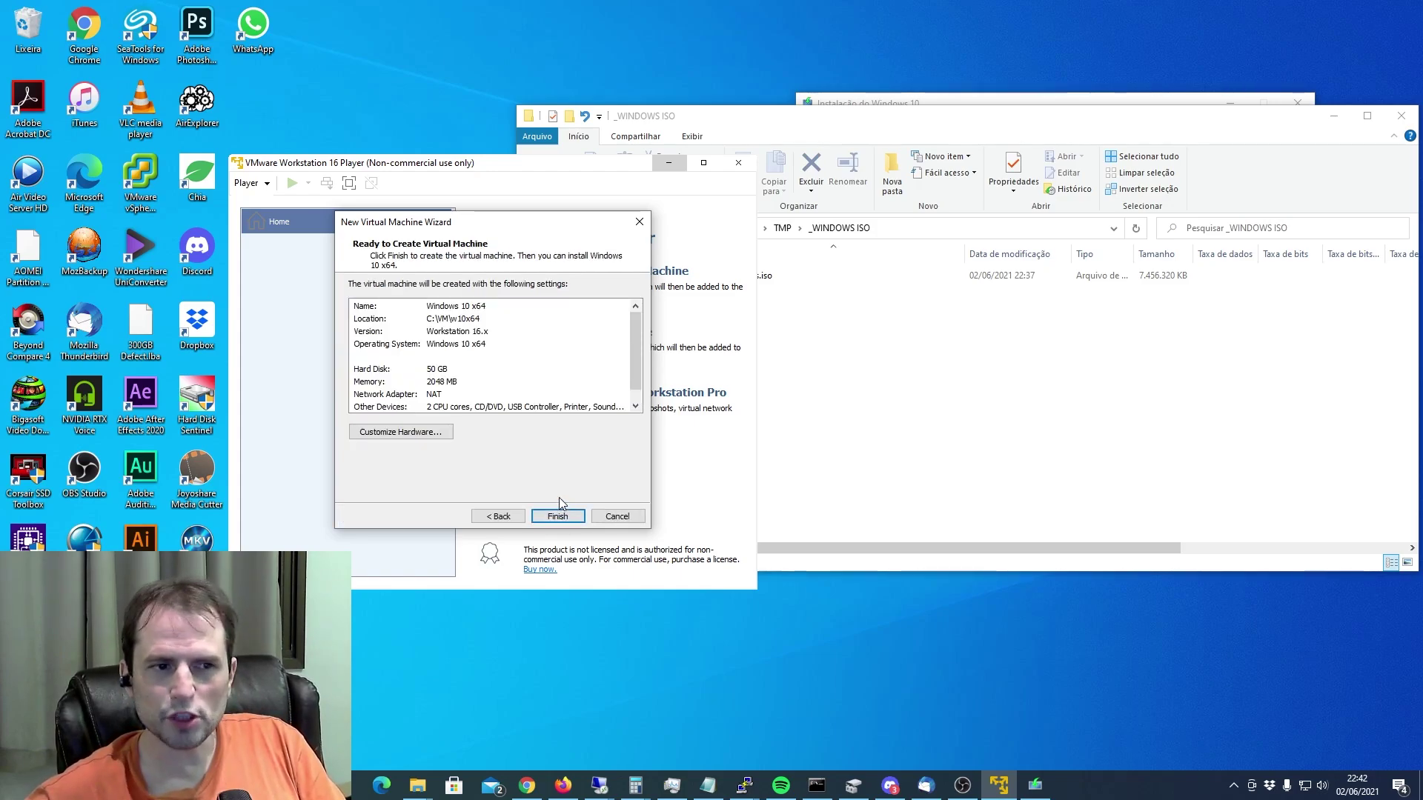
# Step: Review the virtual machine's summary, open its hardware customization, and set the memory to 4096 MB
pyautogui.scroll(-1, 565, 400)
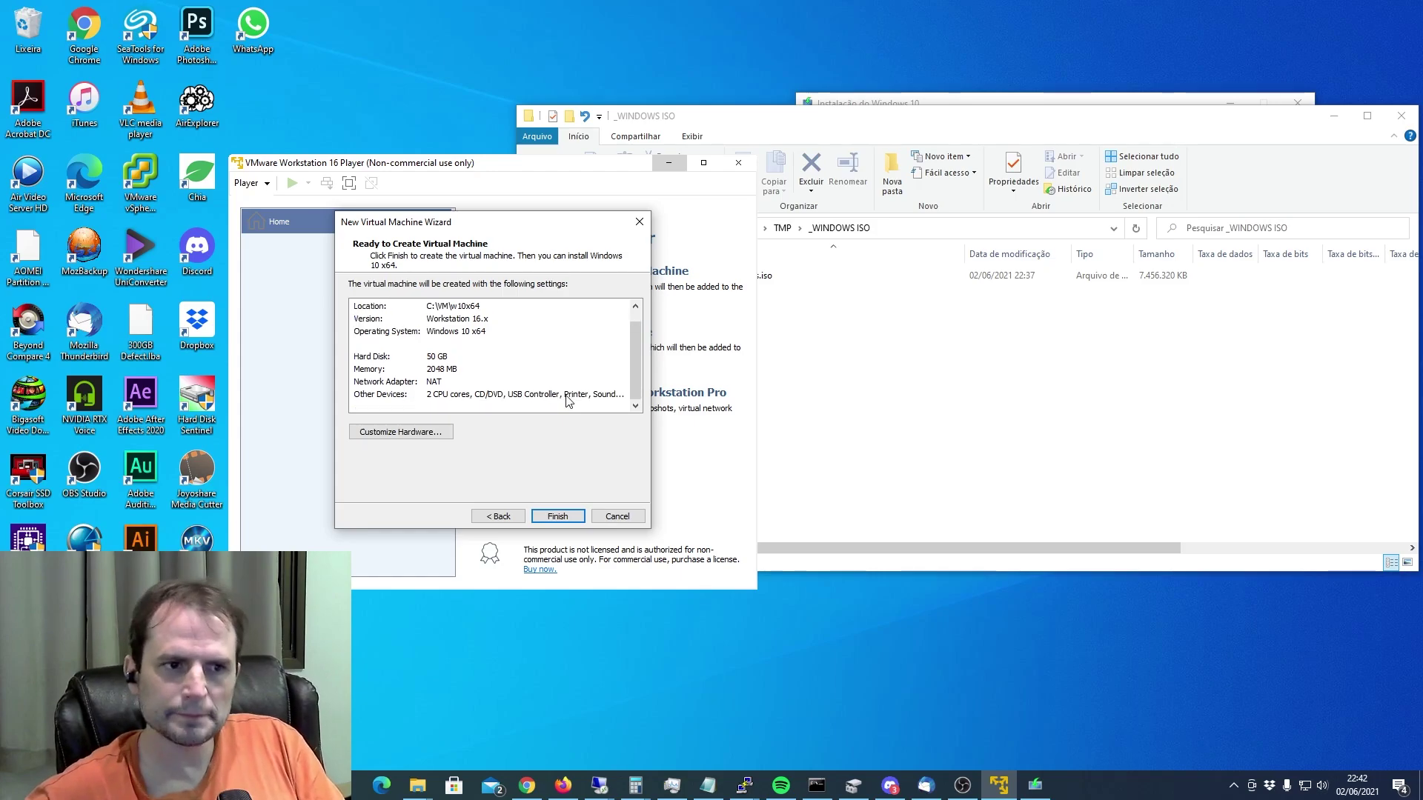
pyautogui.click(408, 438)
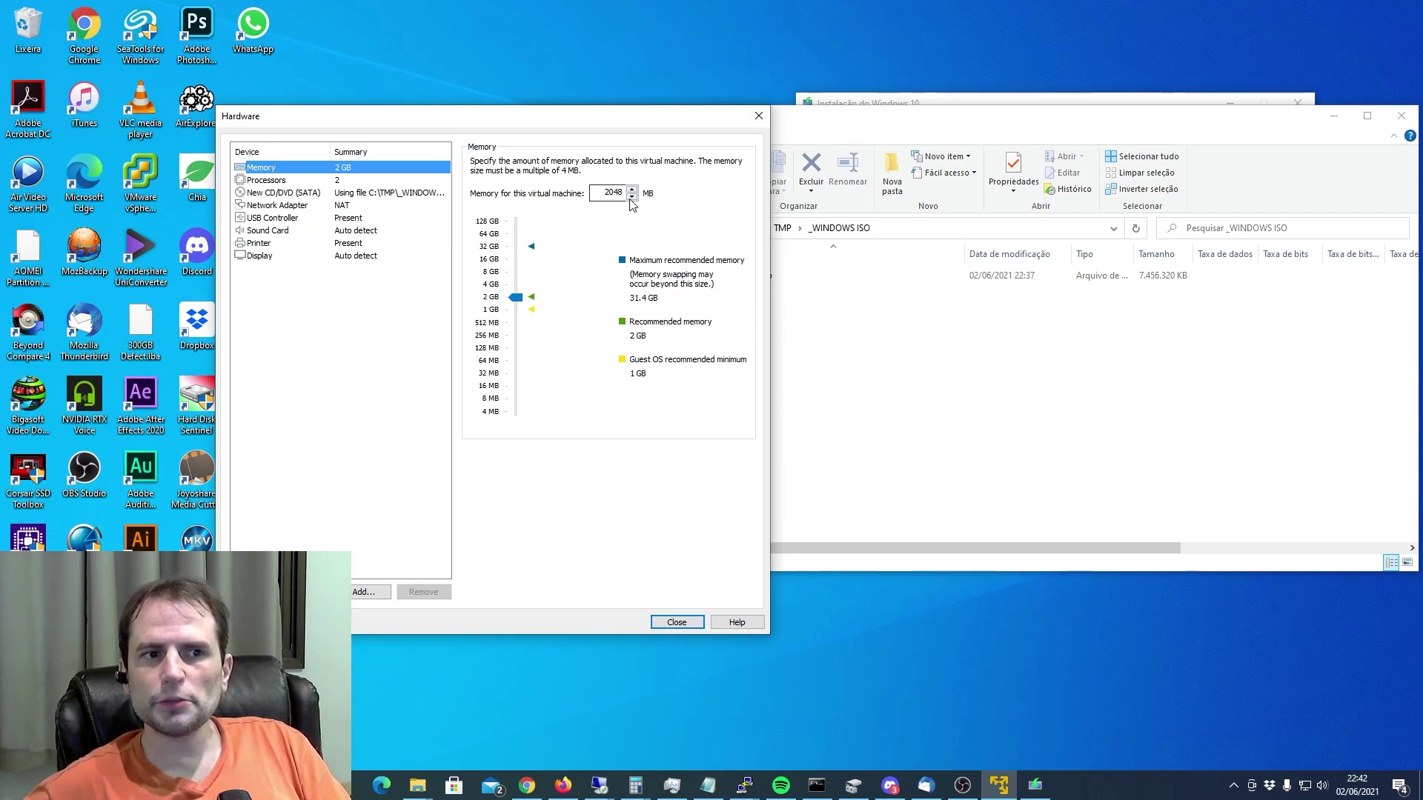
pyautogui.moveTo(514, 299); pyautogui.dragTo(519, 291)
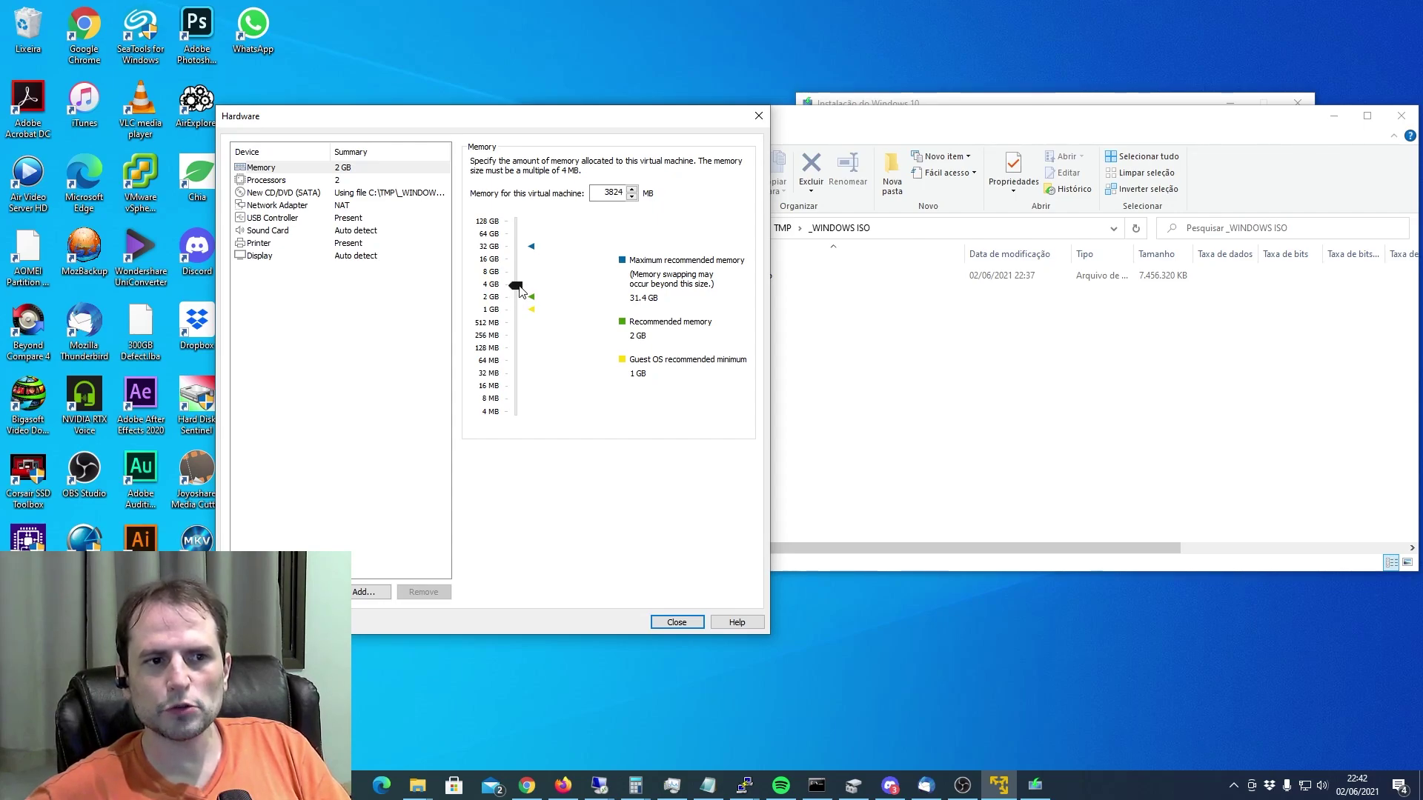
pyautogui.moveTo(518, 289); pyautogui.dragTo(517, 284)
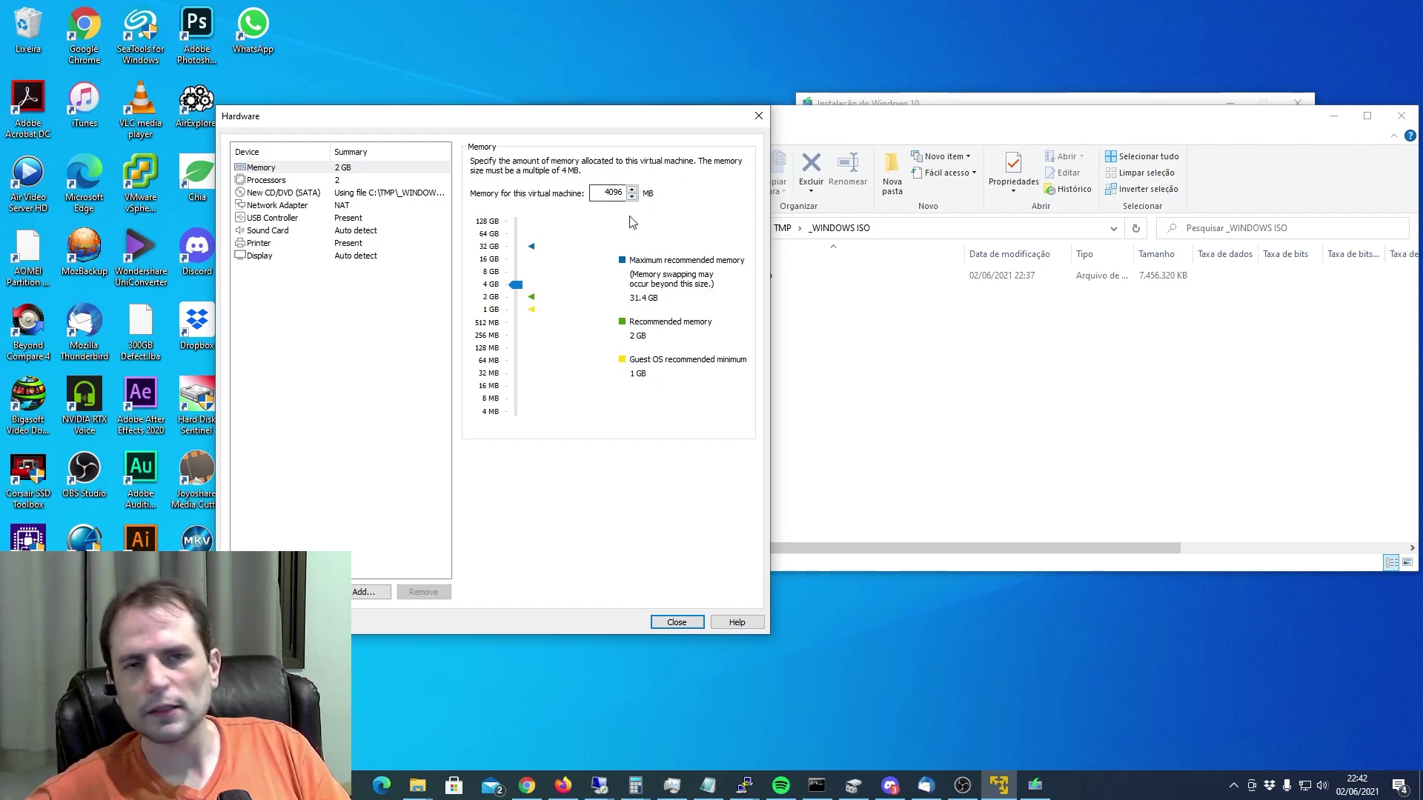
# Step: Set the virtual machine's number of processor cores to 3
pyautogui.click(276, 185)
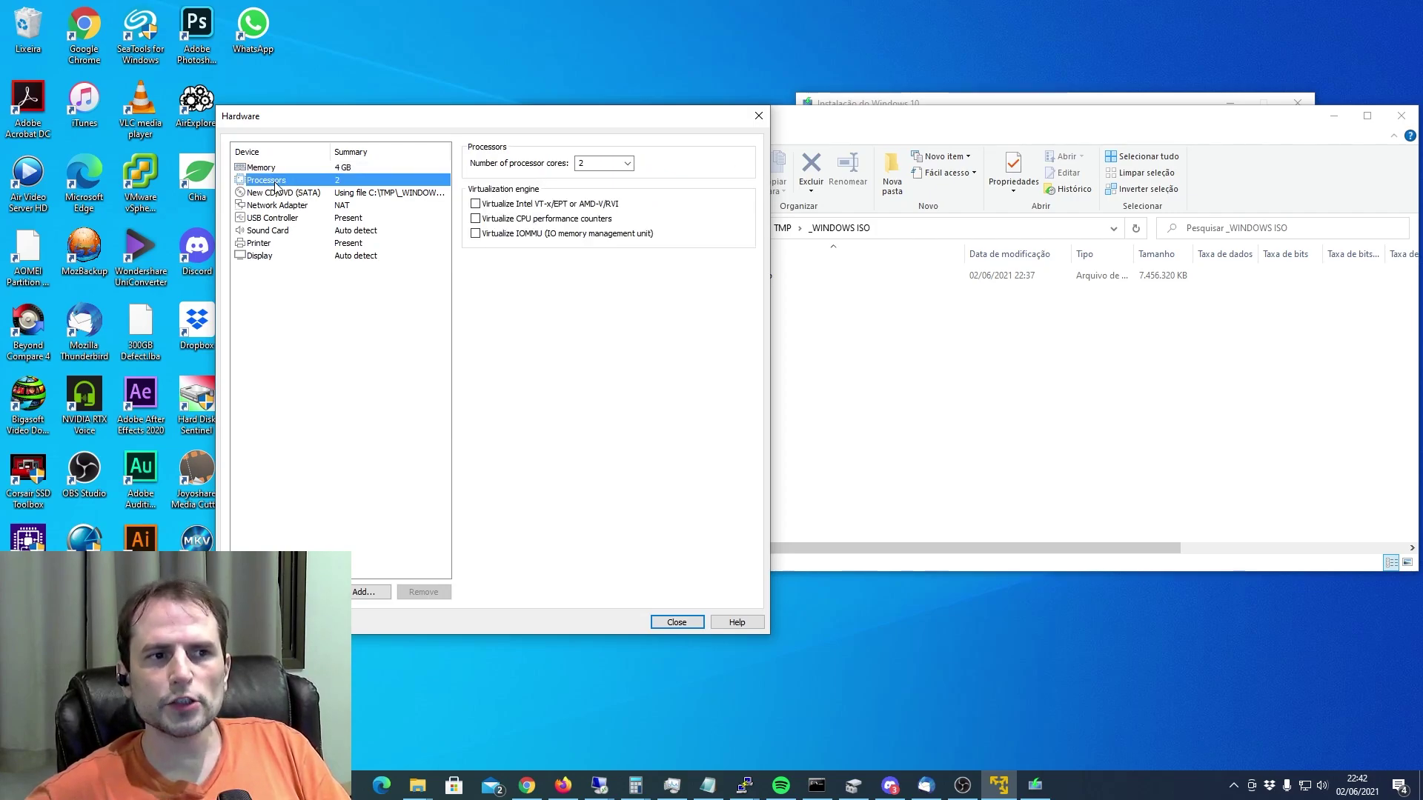
pyautogui.click(593, 163)
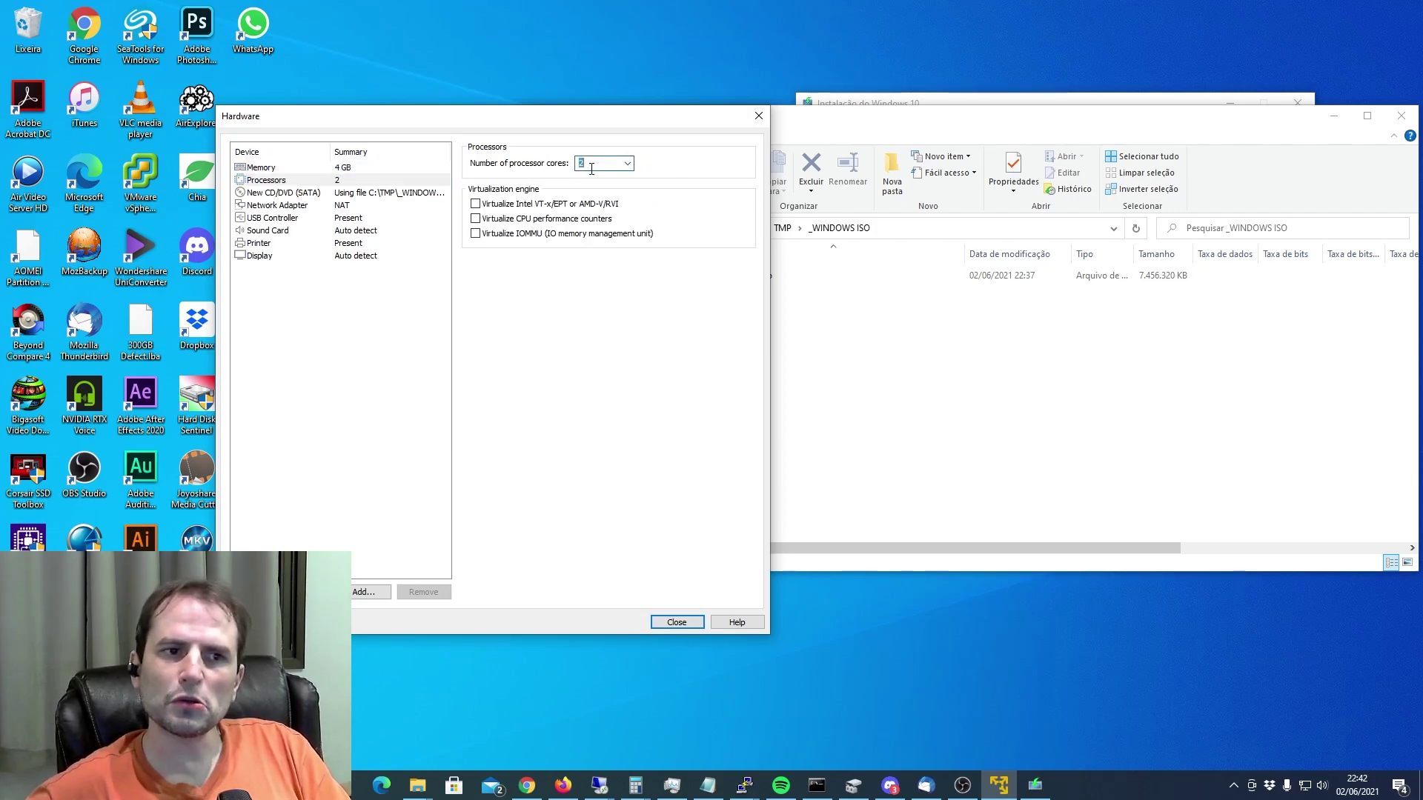
pyautogui.click(617, 162)
pyautogui.click(593, 195)
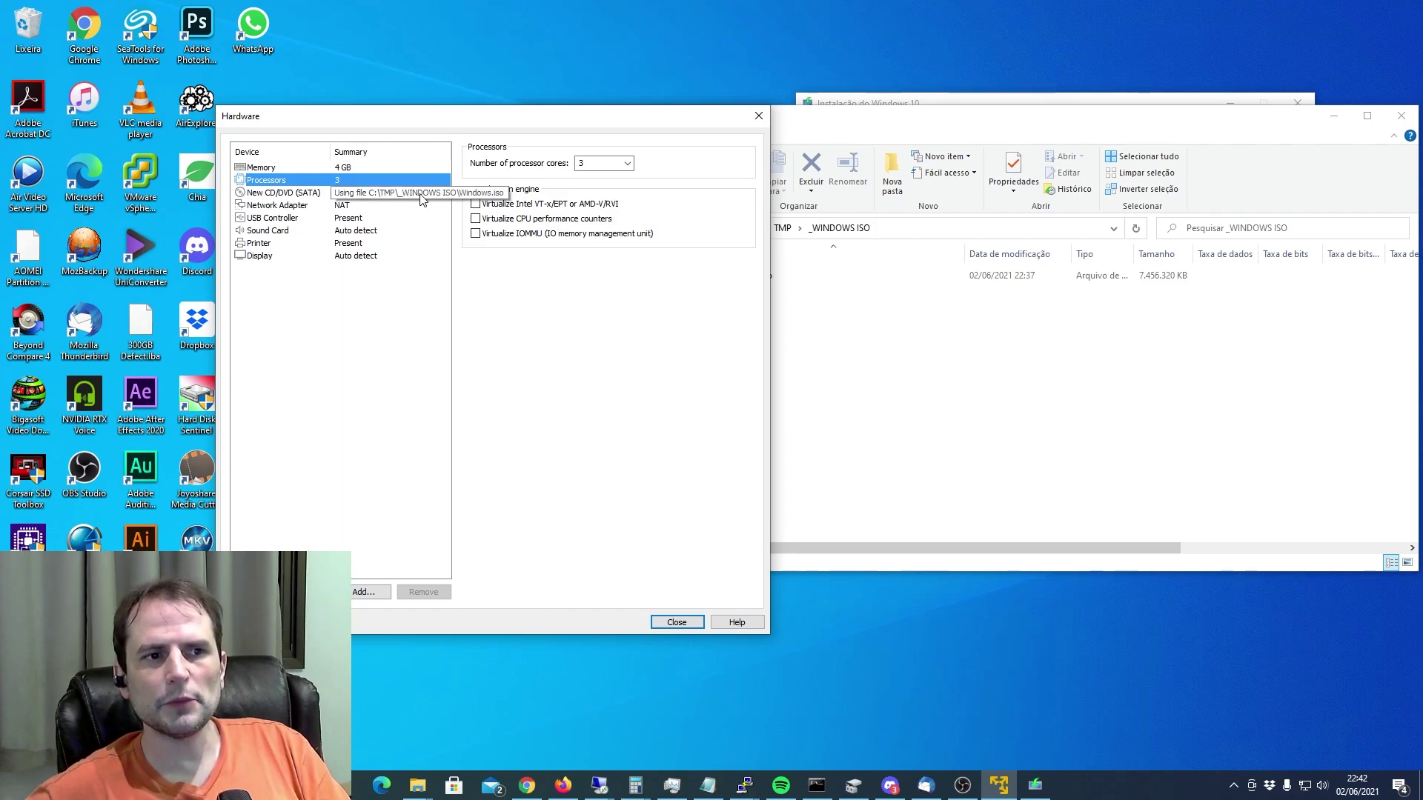
# Step: Examine the virtual machine's network adapter, USB controller, sound card, printer and display settings
pyautogui.click(308, 206)
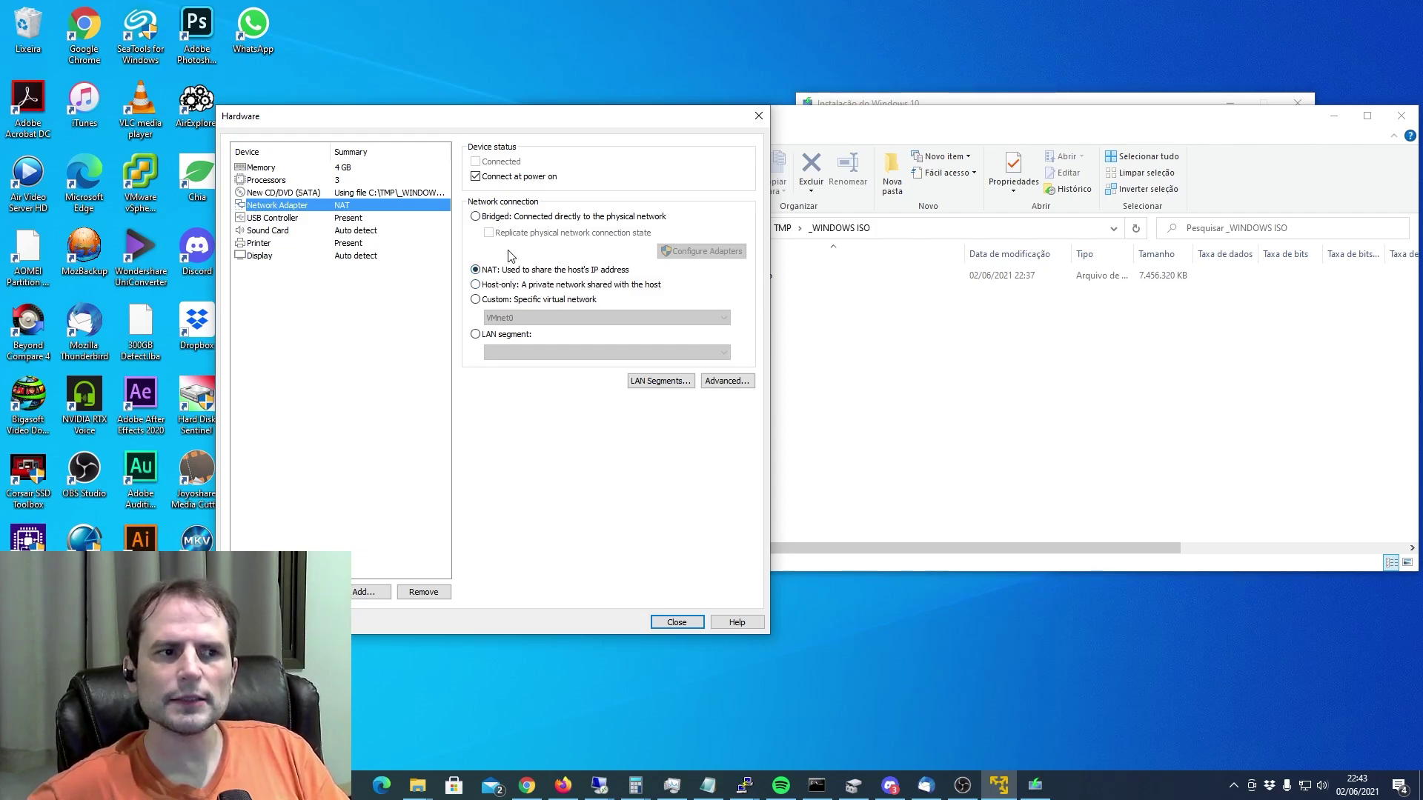
pyautogui.click(331, 219)
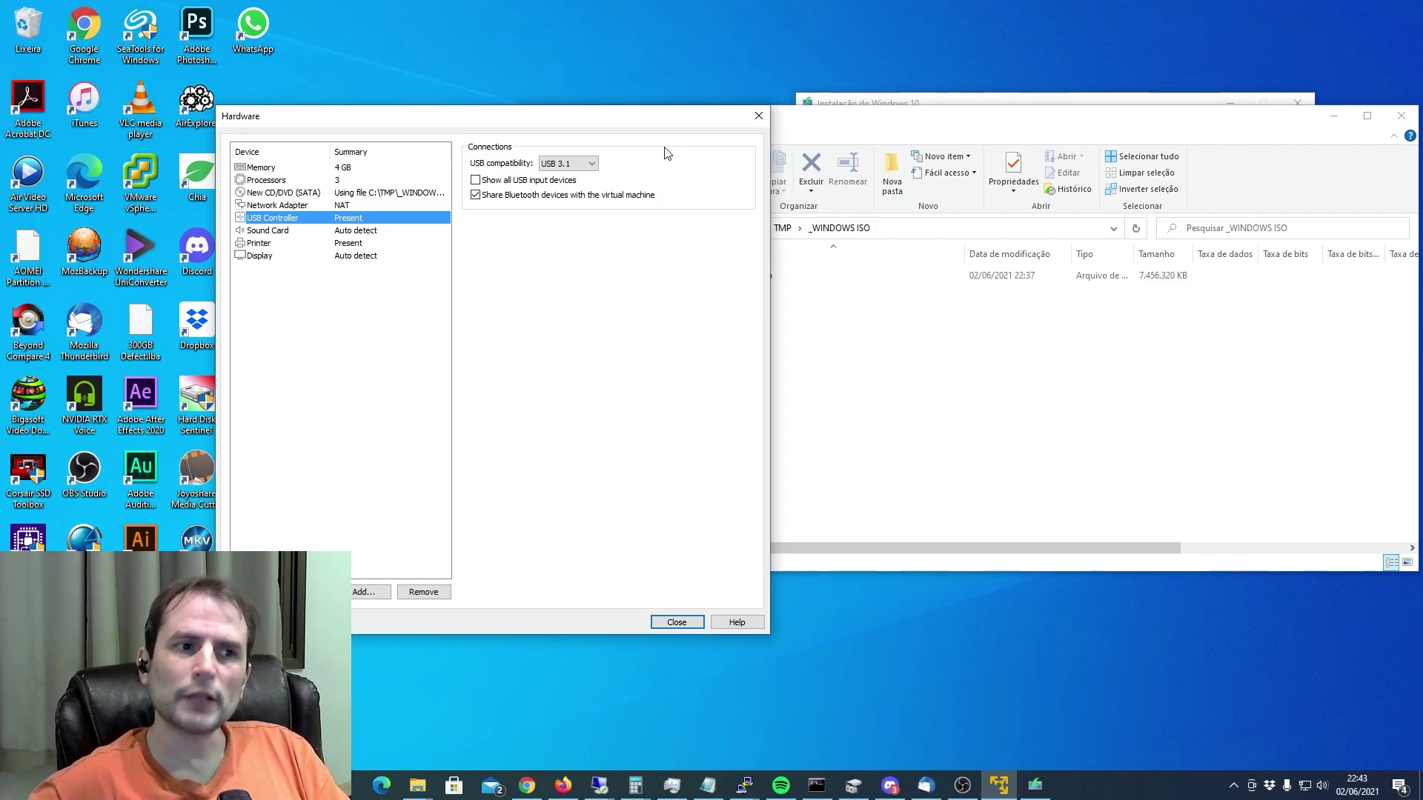
pyautogui.click(286, 237)
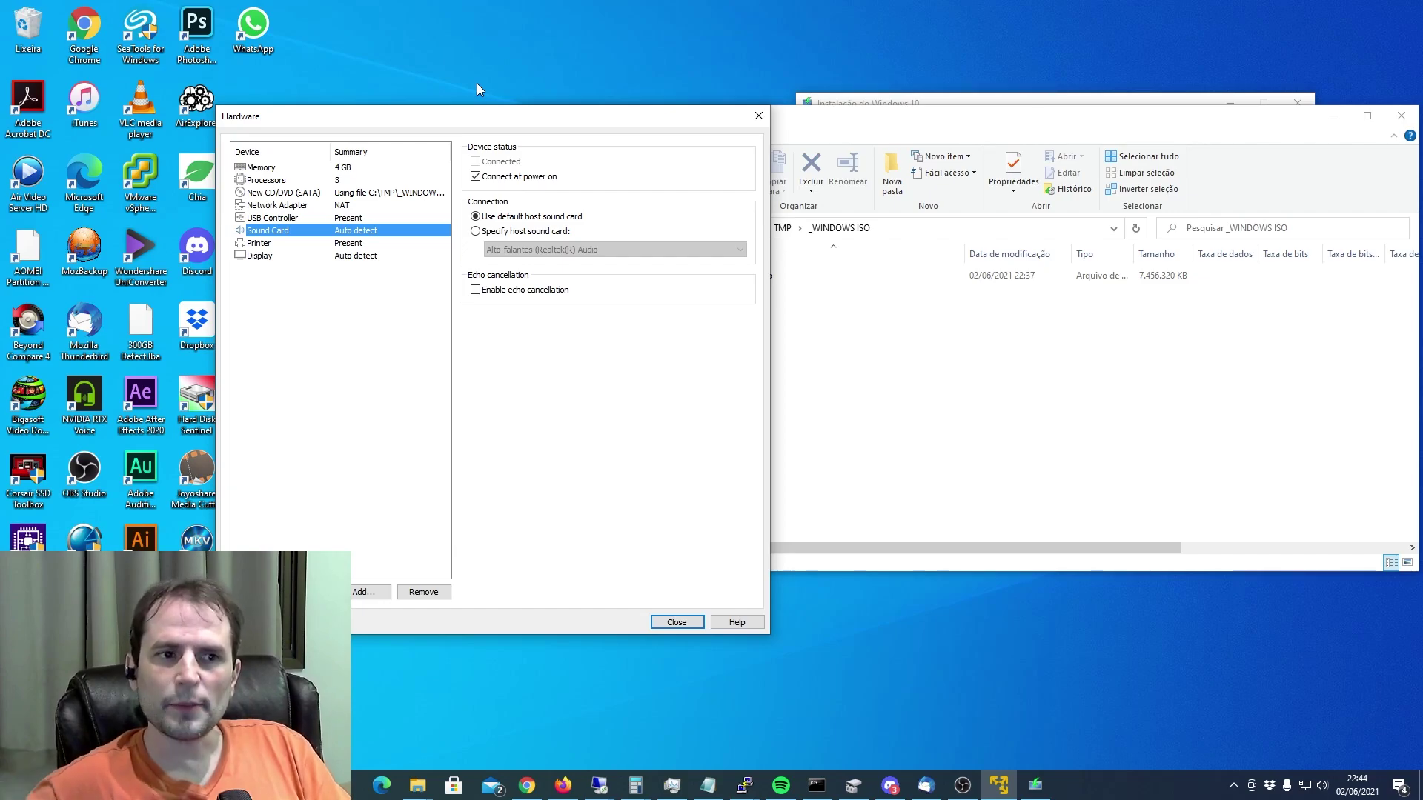
pyautogui.click(271, 246)
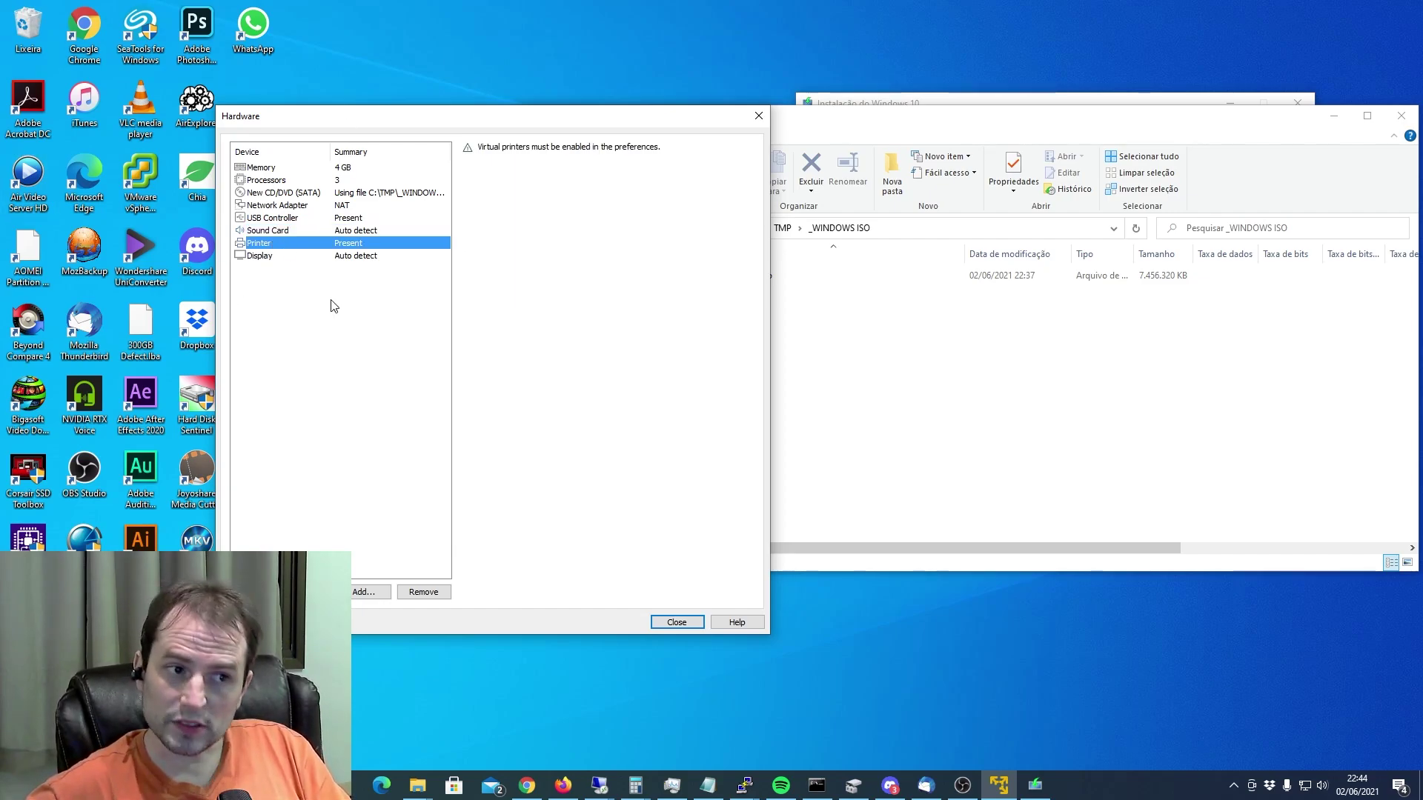
pyautogui.click(358, 257)
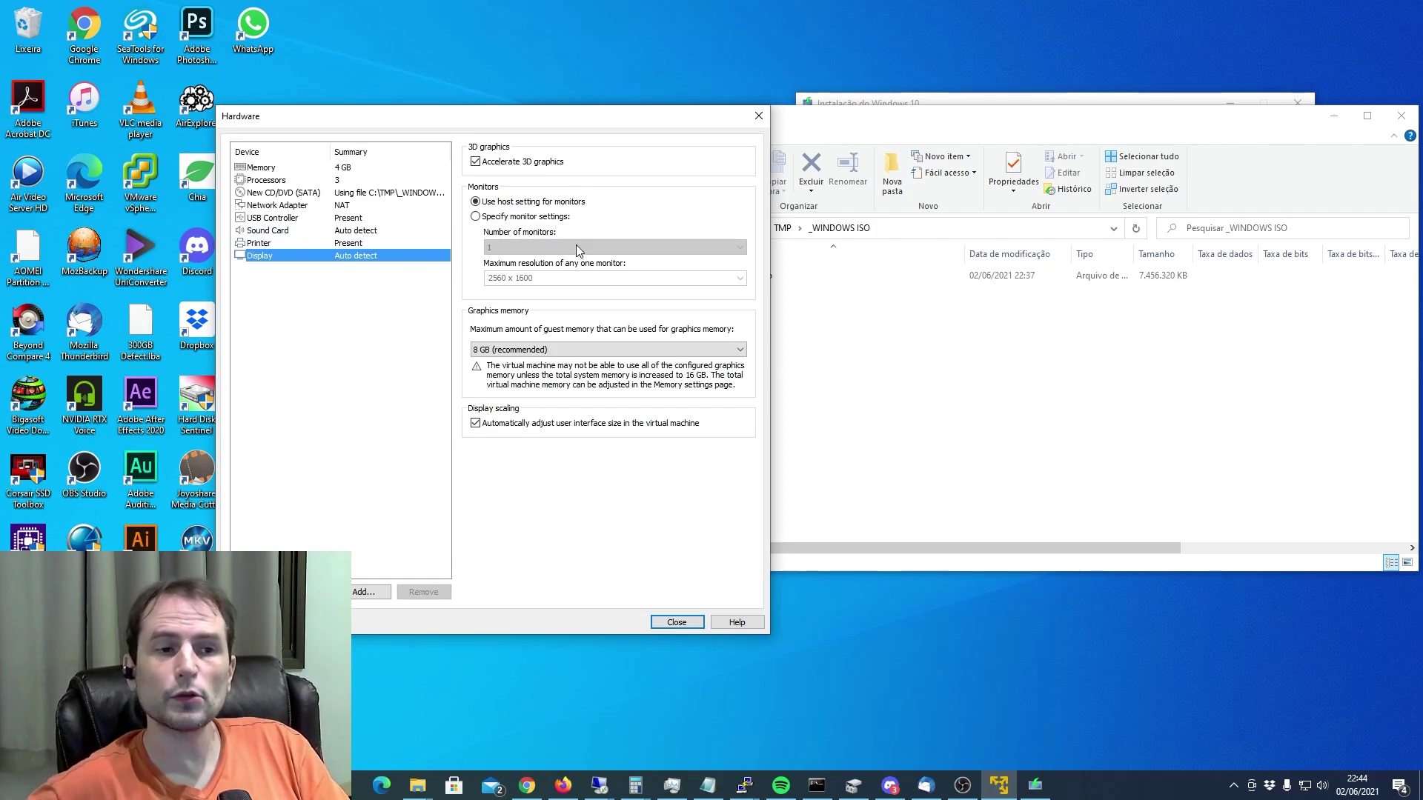
# Step: Examine the selectable numbers of monitors for the virtual machine's display, keeping the host setting for monitors
pyautogui.click(547, 216)
pyautogui.click(525, 248)
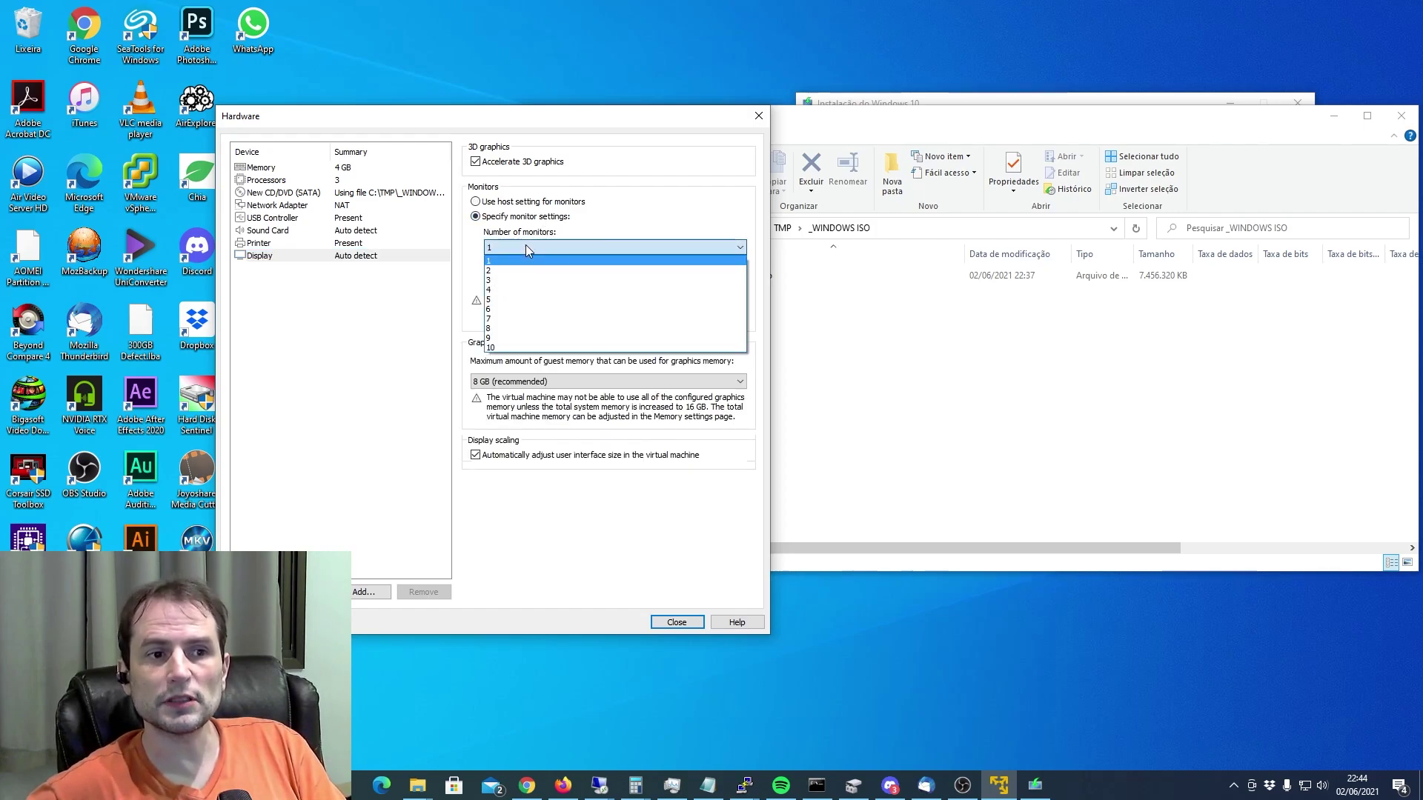
pyautogui.click(527, 245)
pyautogui.click(521, 203)
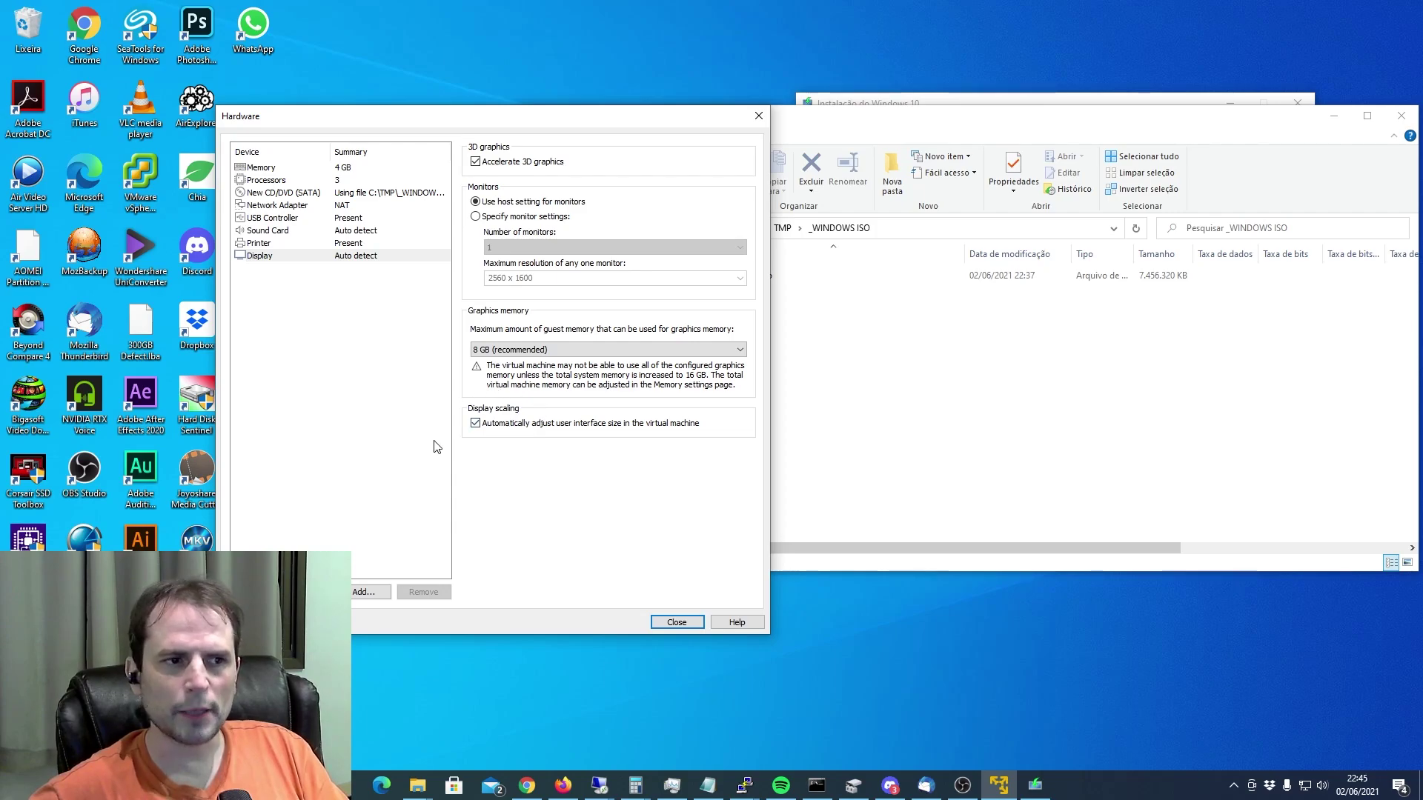
# Step: Create the virtual machine with the customized hardware and start it, turning off the side channel mitigations hint for good
pyautogui.click(677, 623)
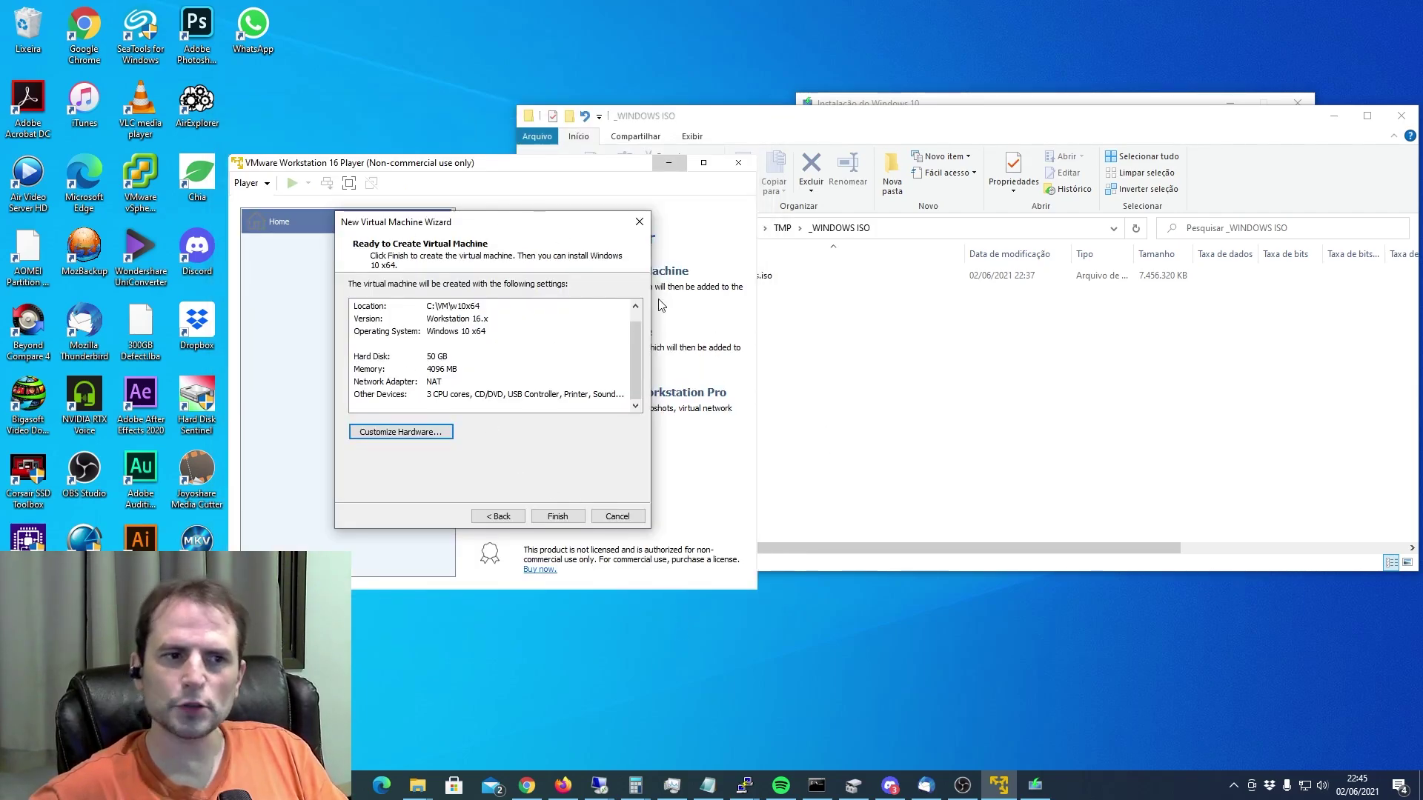
pyautogui.click(572, 519)
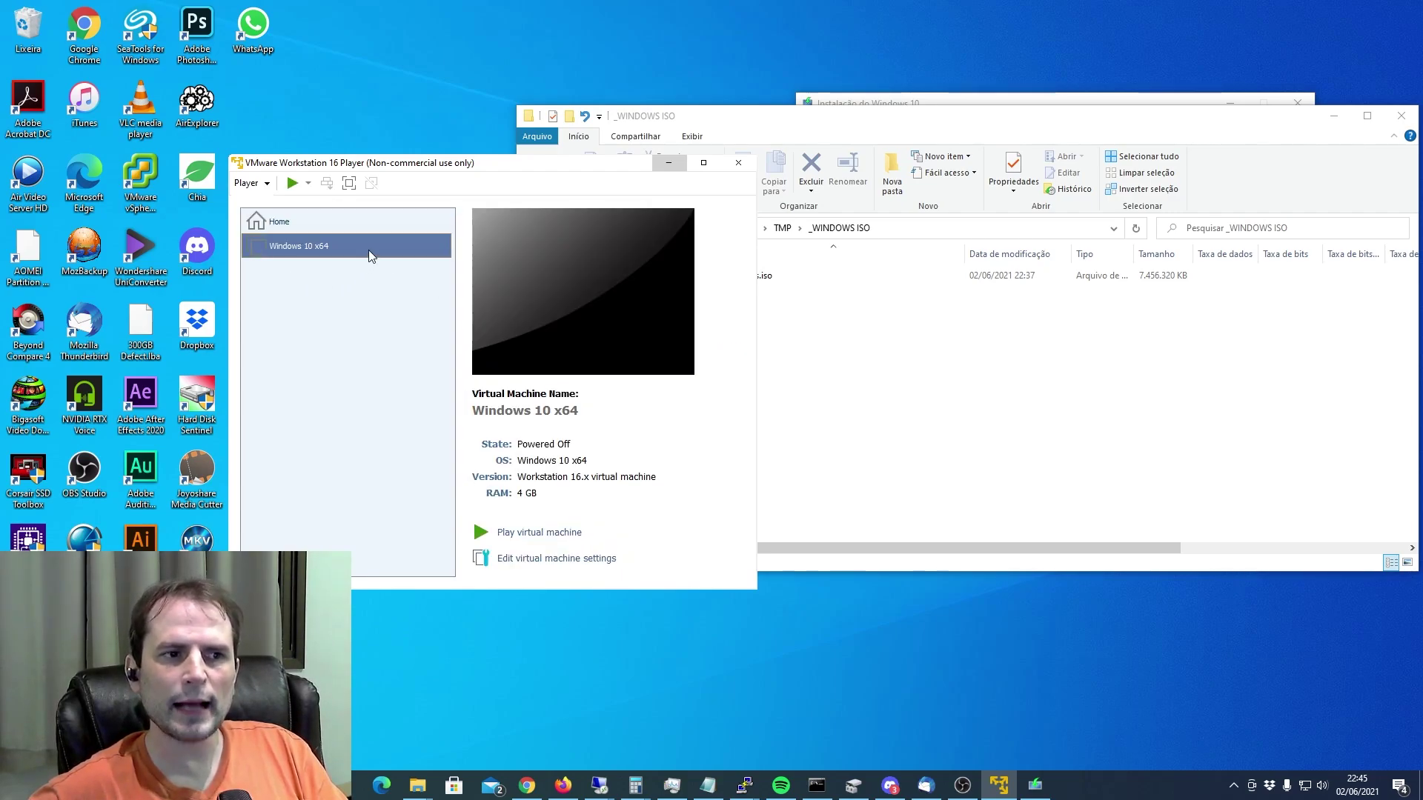
pyautogui.click(293, 185)
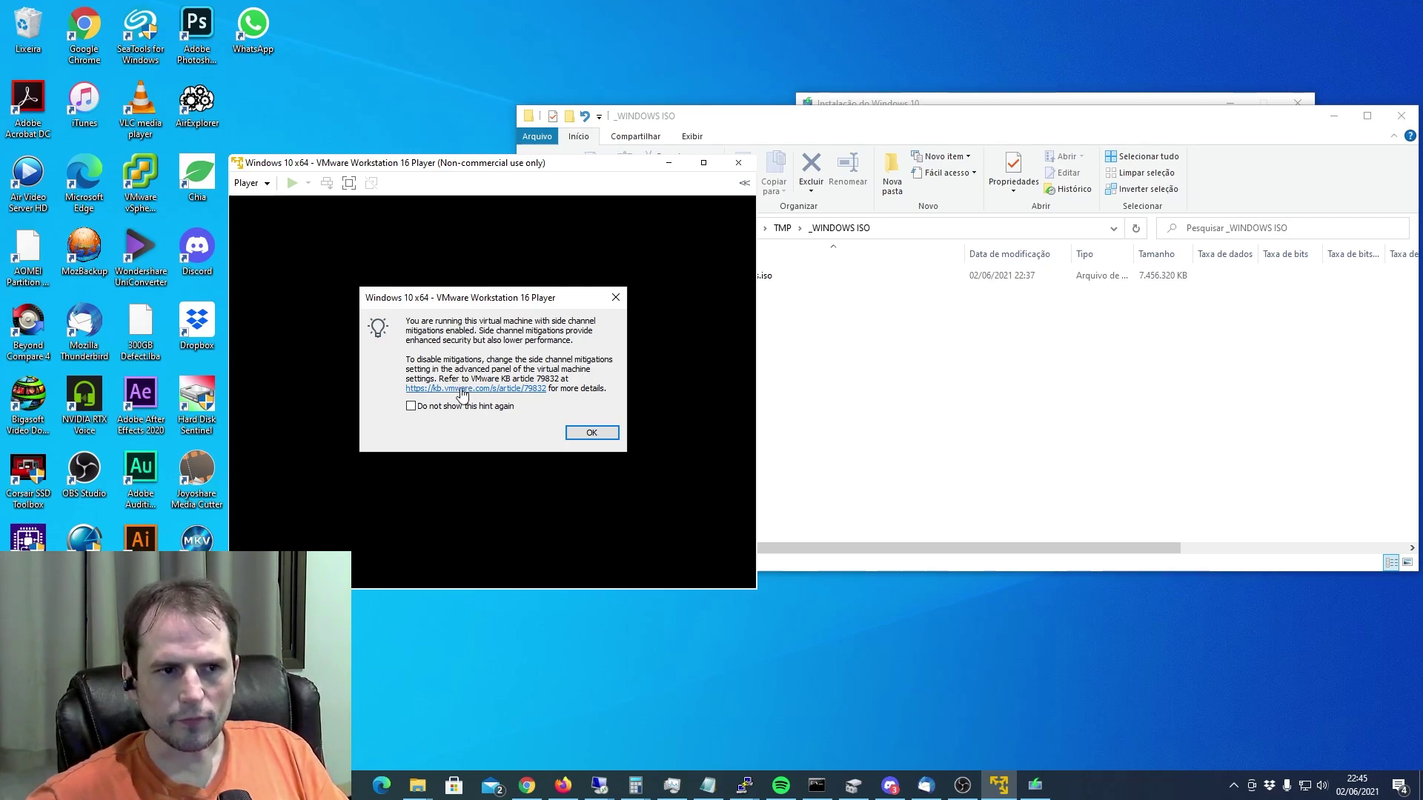
pyautogui.click(433, 411)
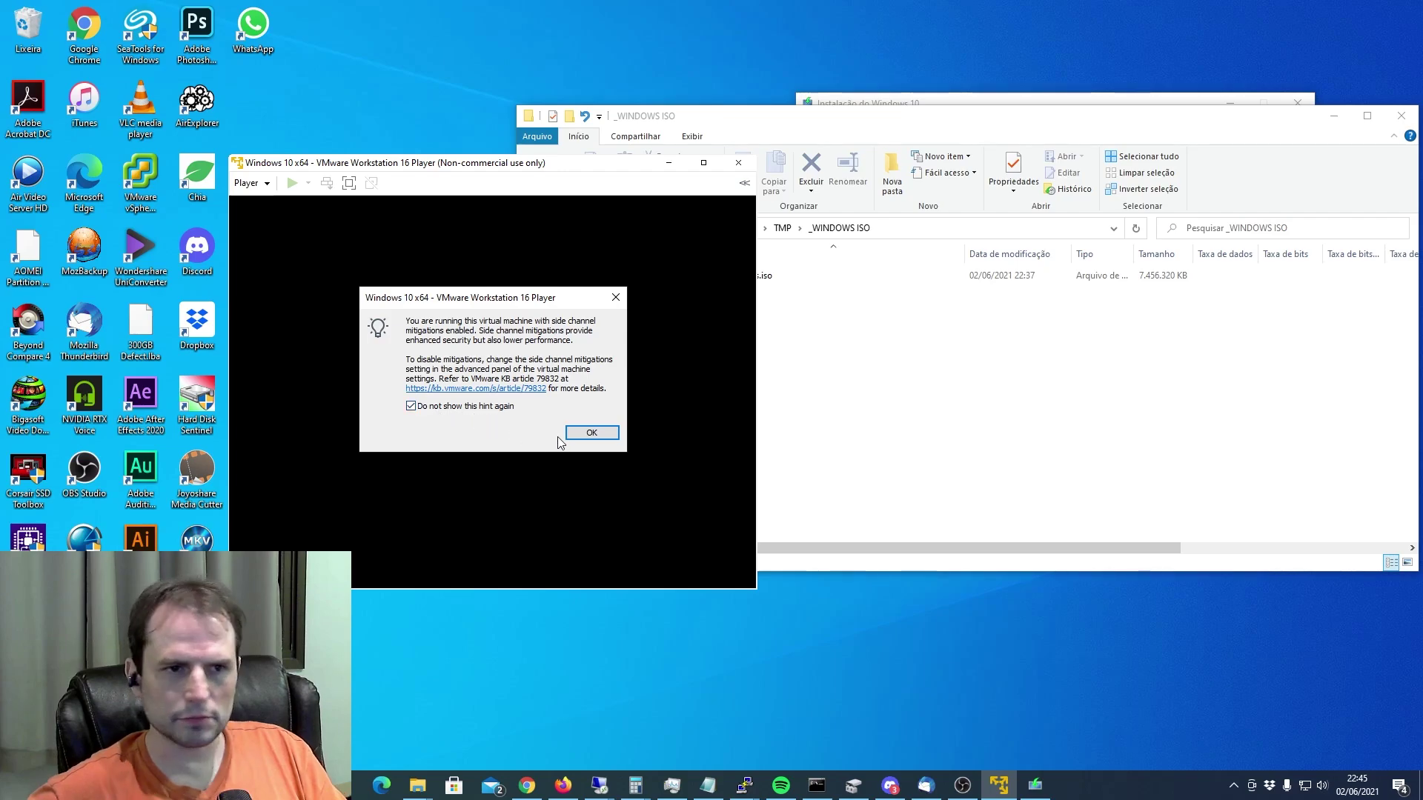
pyautogui.click(591, 434)
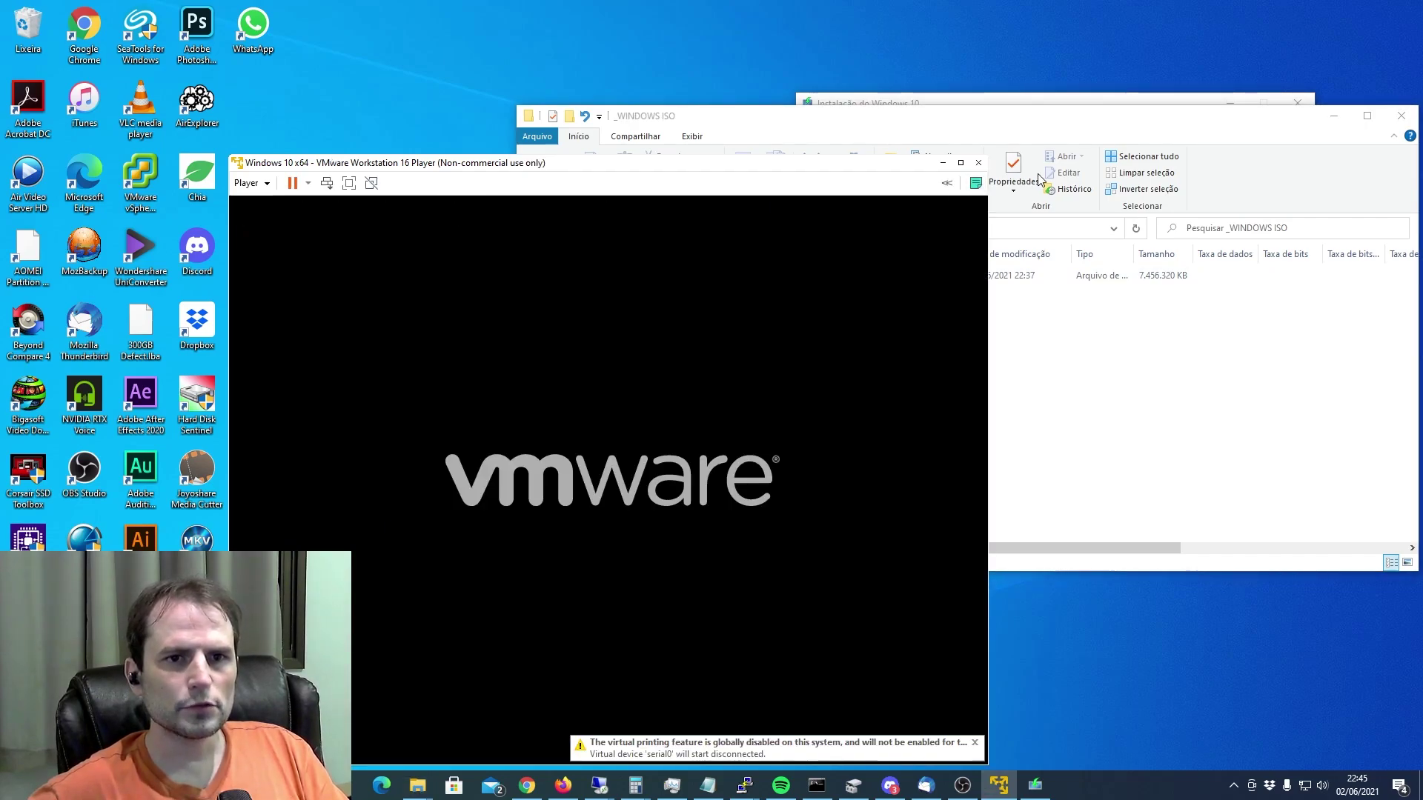
# Step: Maximize the virtual machine's window and boot into Windows 10 Setup (64-bit), postponing the VMware Tools download
pyautogui.click(960, 162)
pyautogui.click(969, 213)
pyautogui.press('Return')
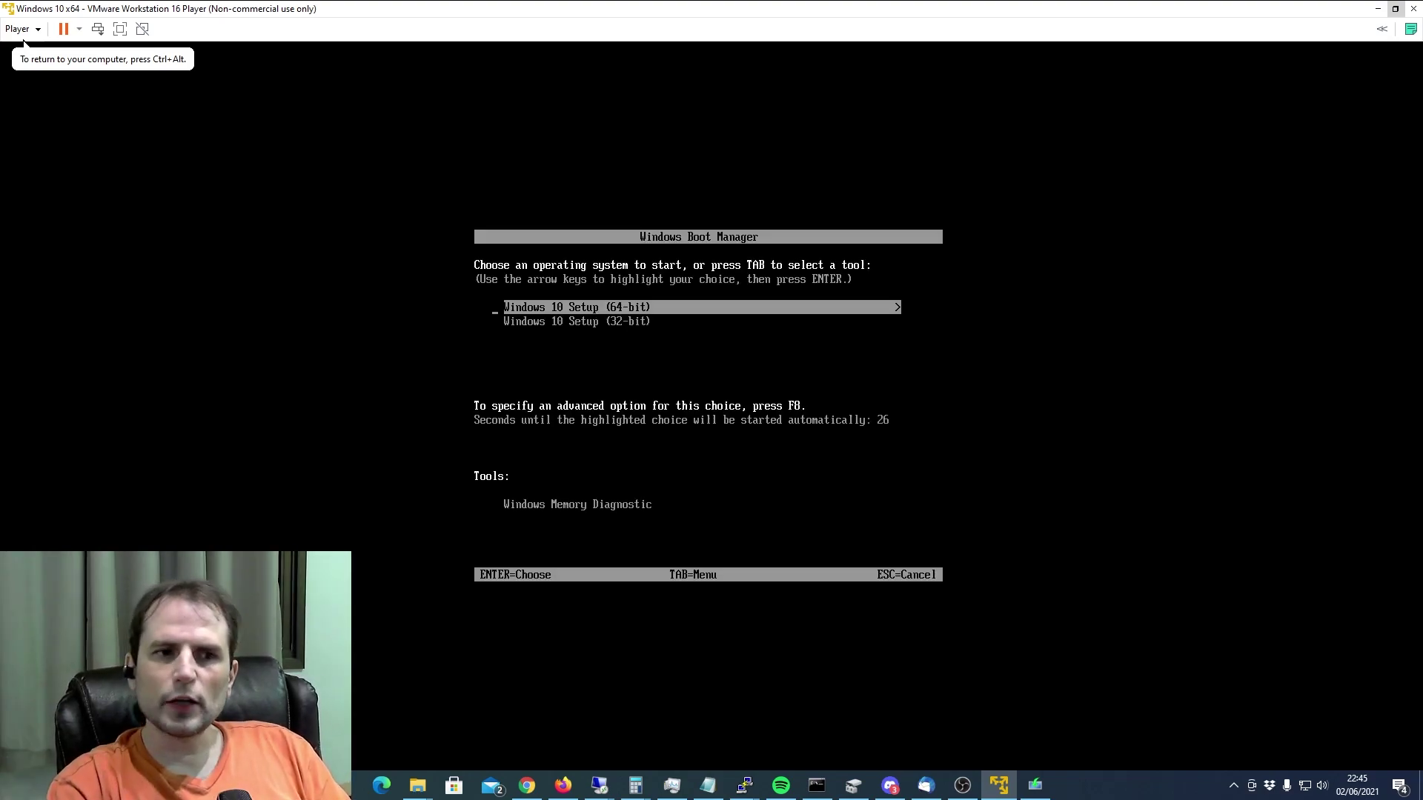
pyautogui.press('Down')
pyautogui.press('Up')
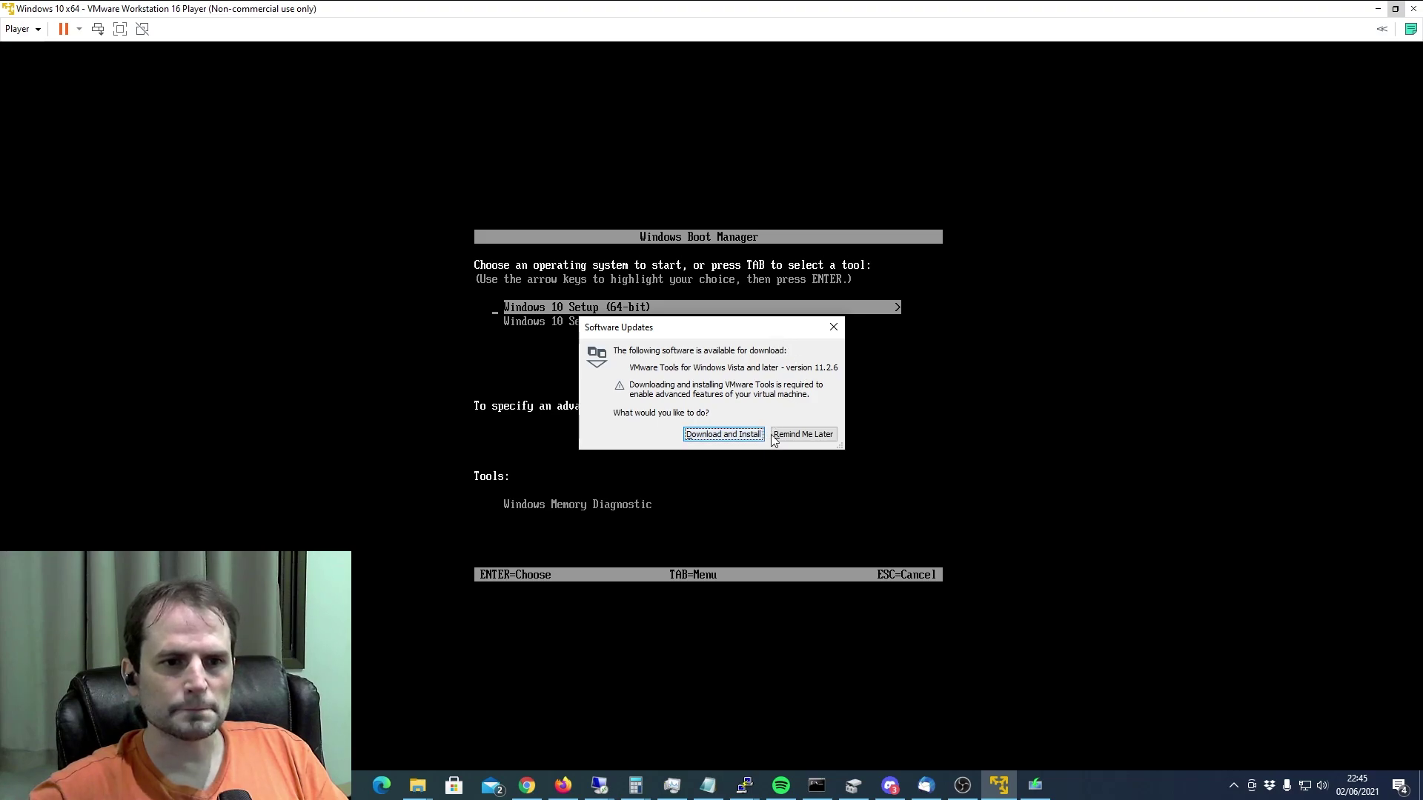
pyautogui.click(799, 435)
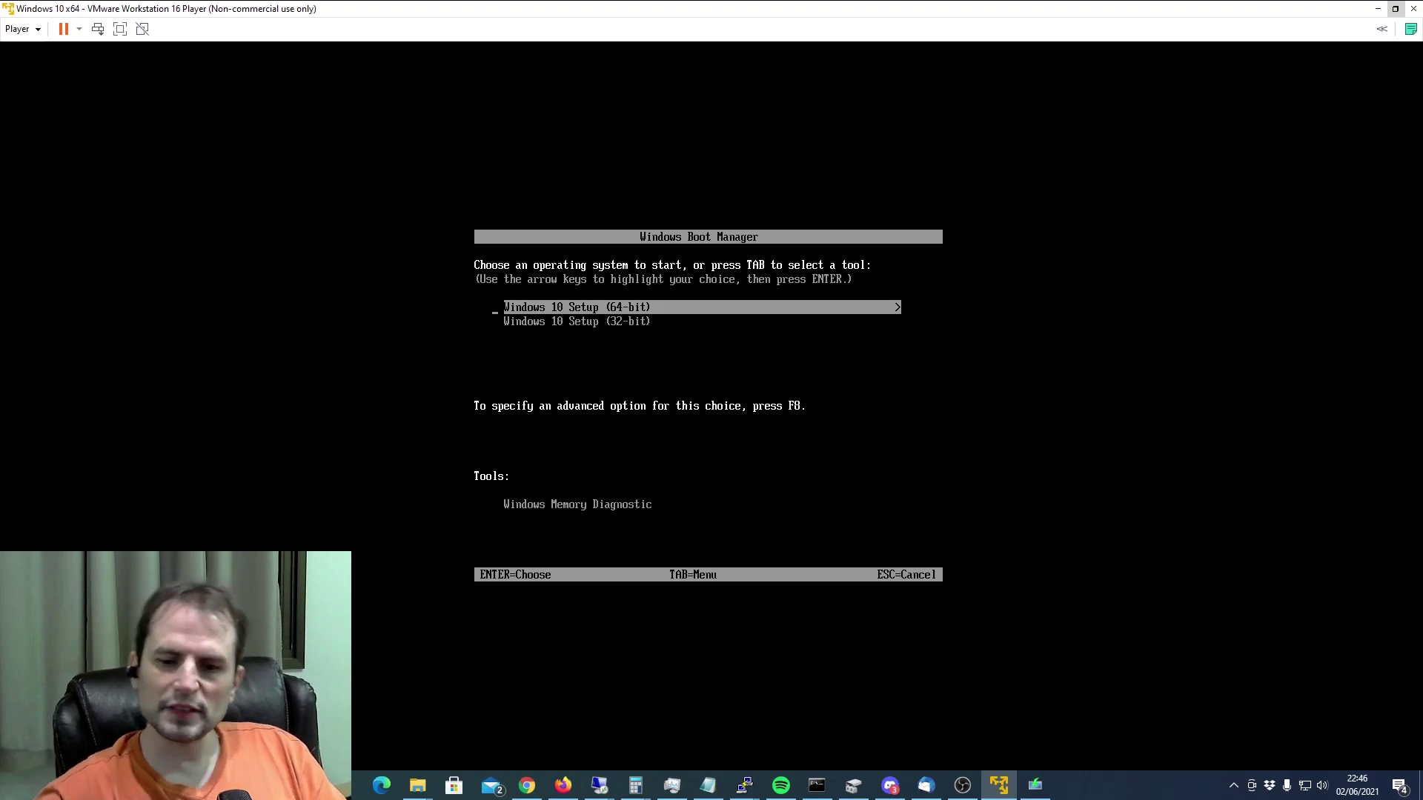
pyautogui.press('Return')
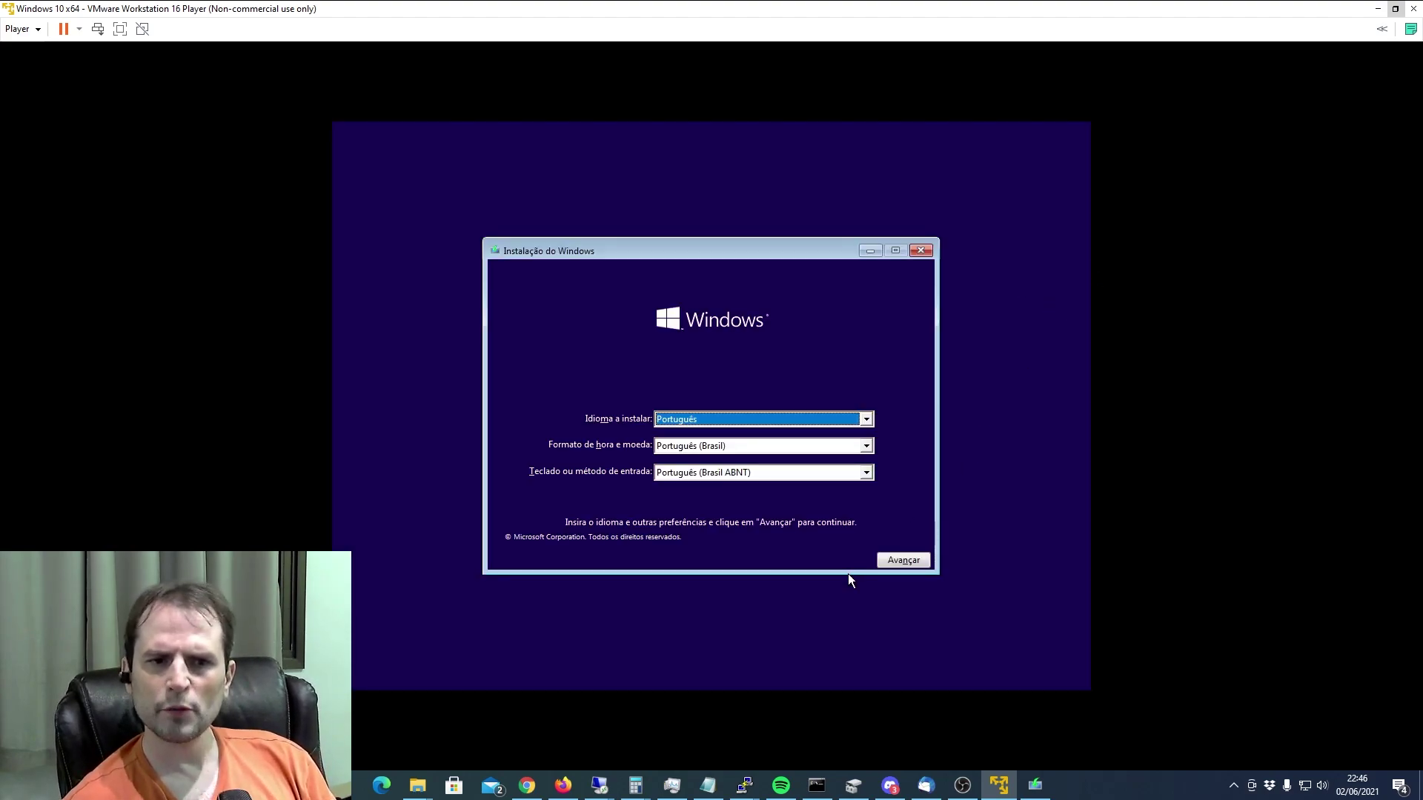
# Step: Begin the Windows installation with the Português (Brasil) language, format and ABNT keyboard settings, without providing a product key
pyautogui.click(912, 554)
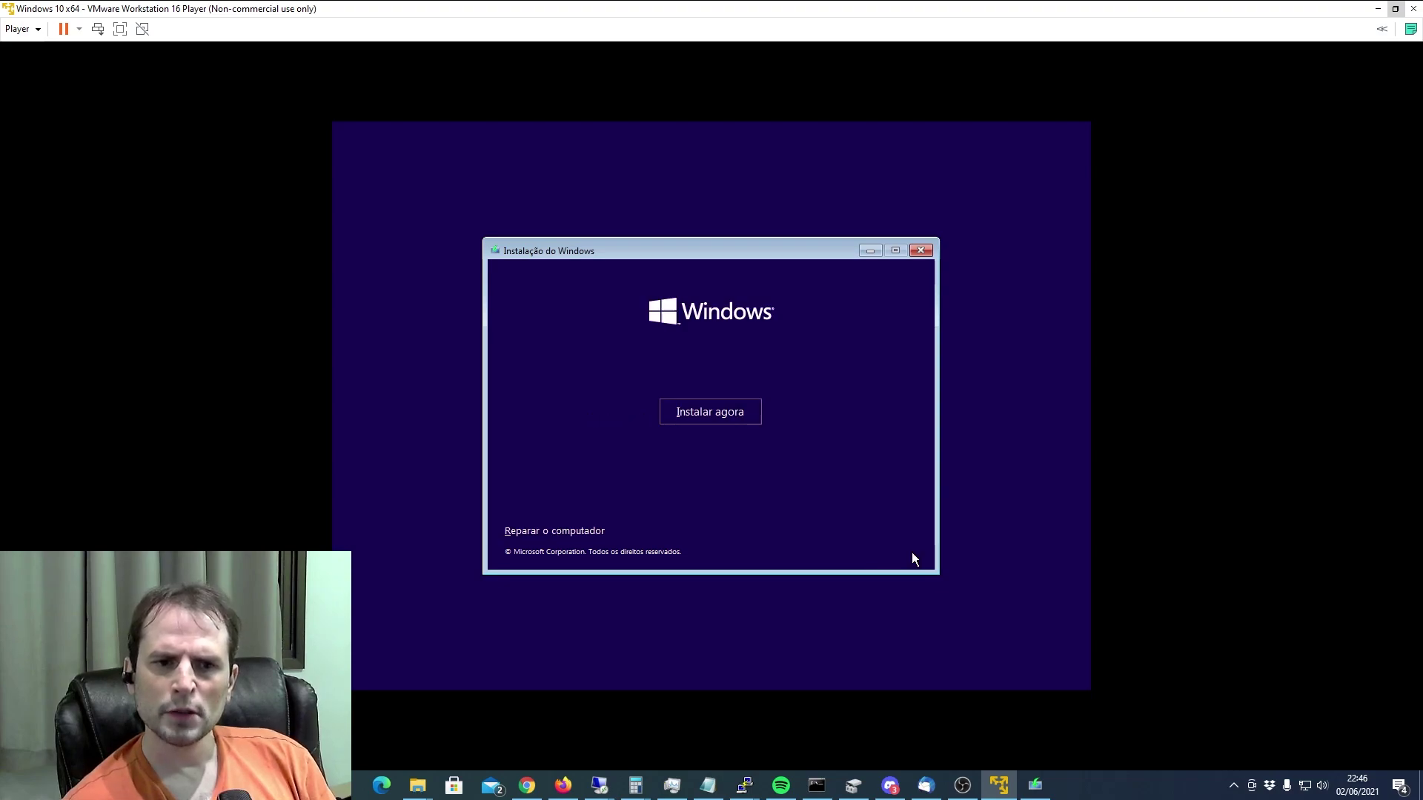
pyautogui.click(695, 411)
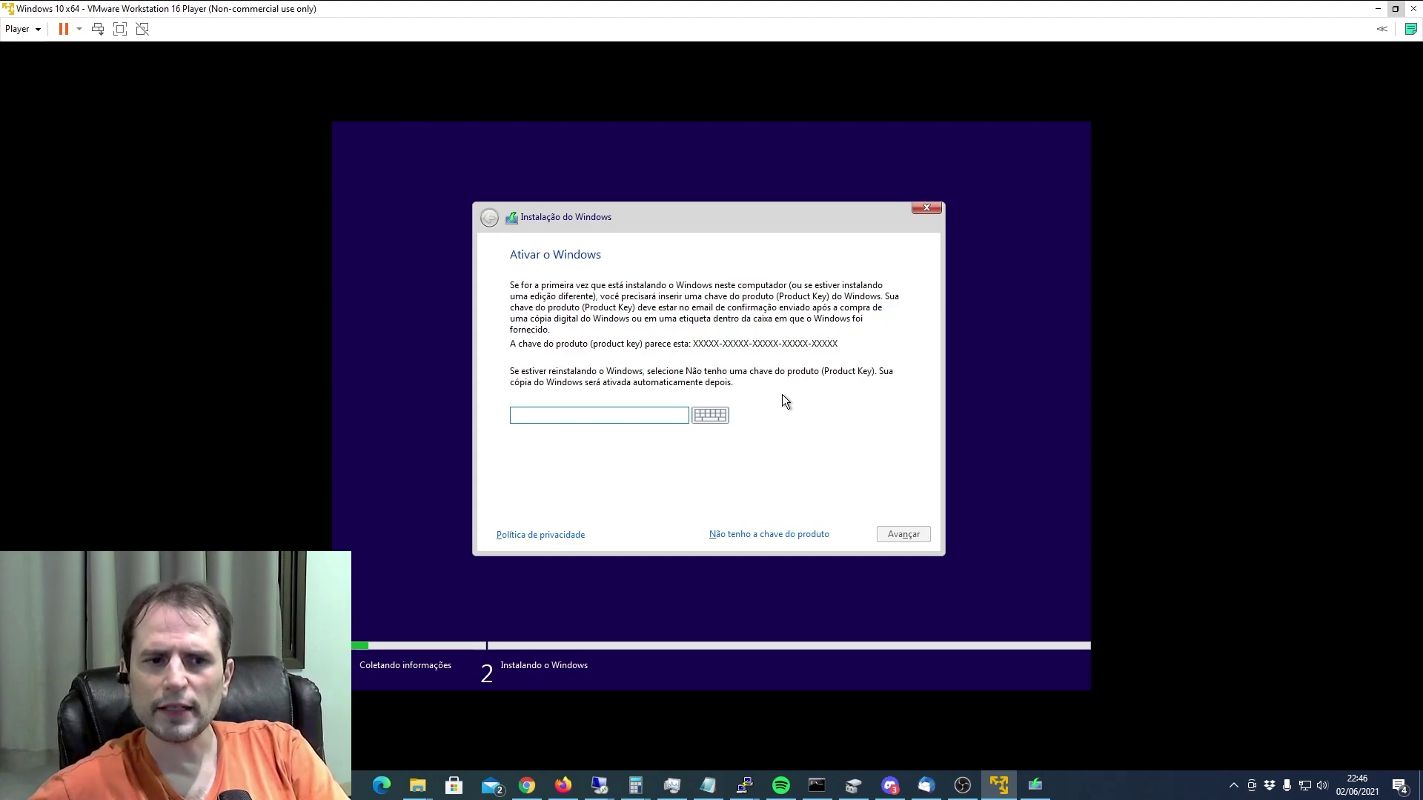
pyautogui.click(745, 534)
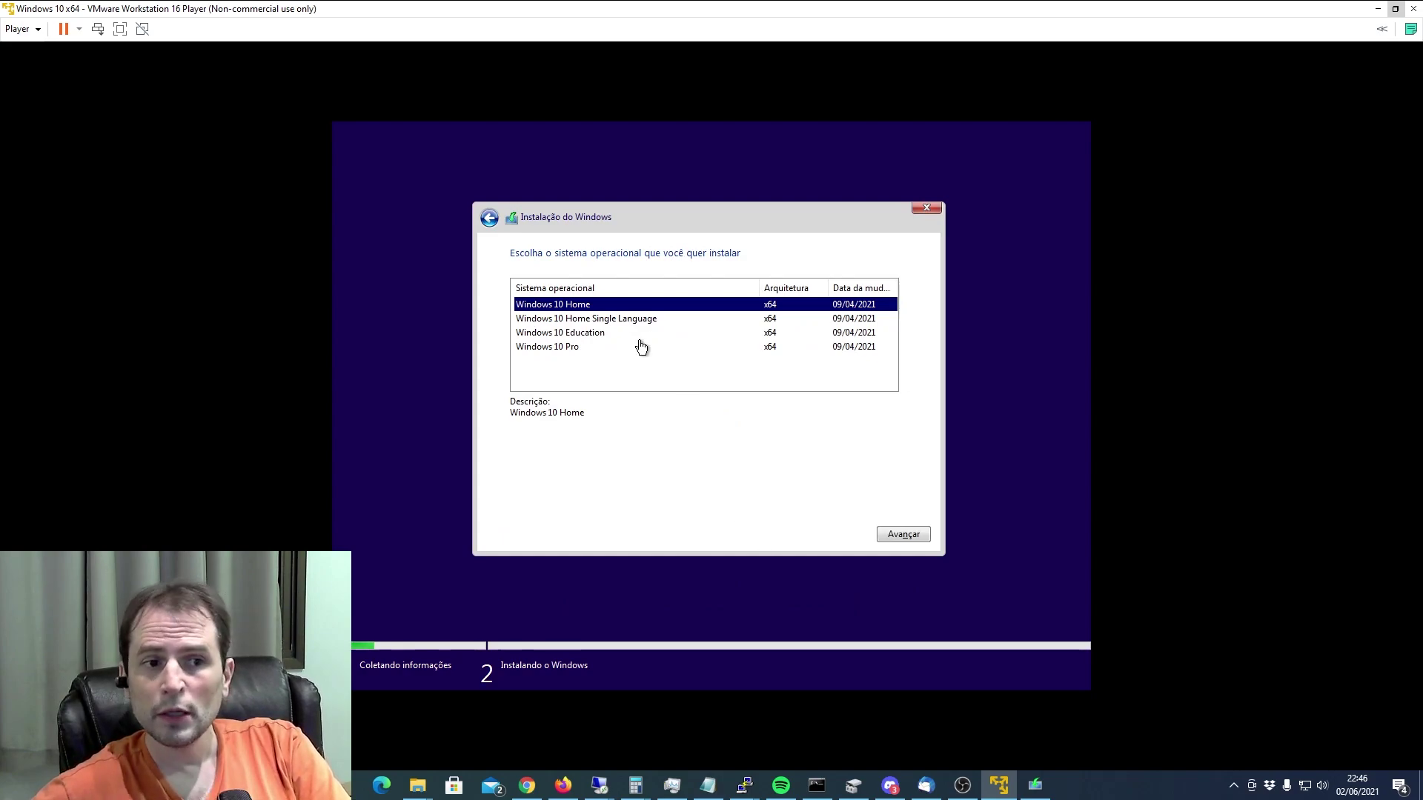
# Step: Choose Windows 10 Pro as the edition to install and accept the license terms
pyautogui.click(589, 348)
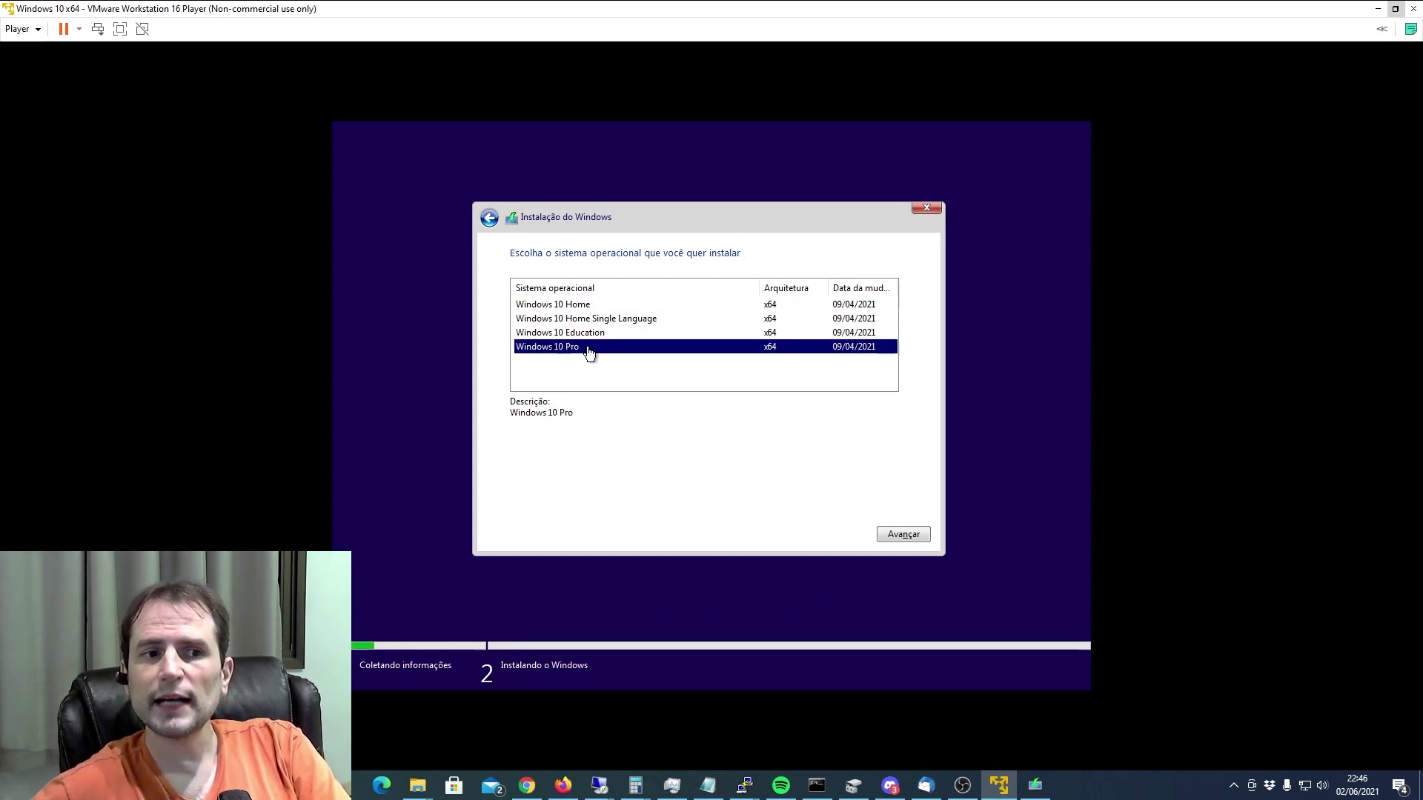
pyautogui.click(919, 532)
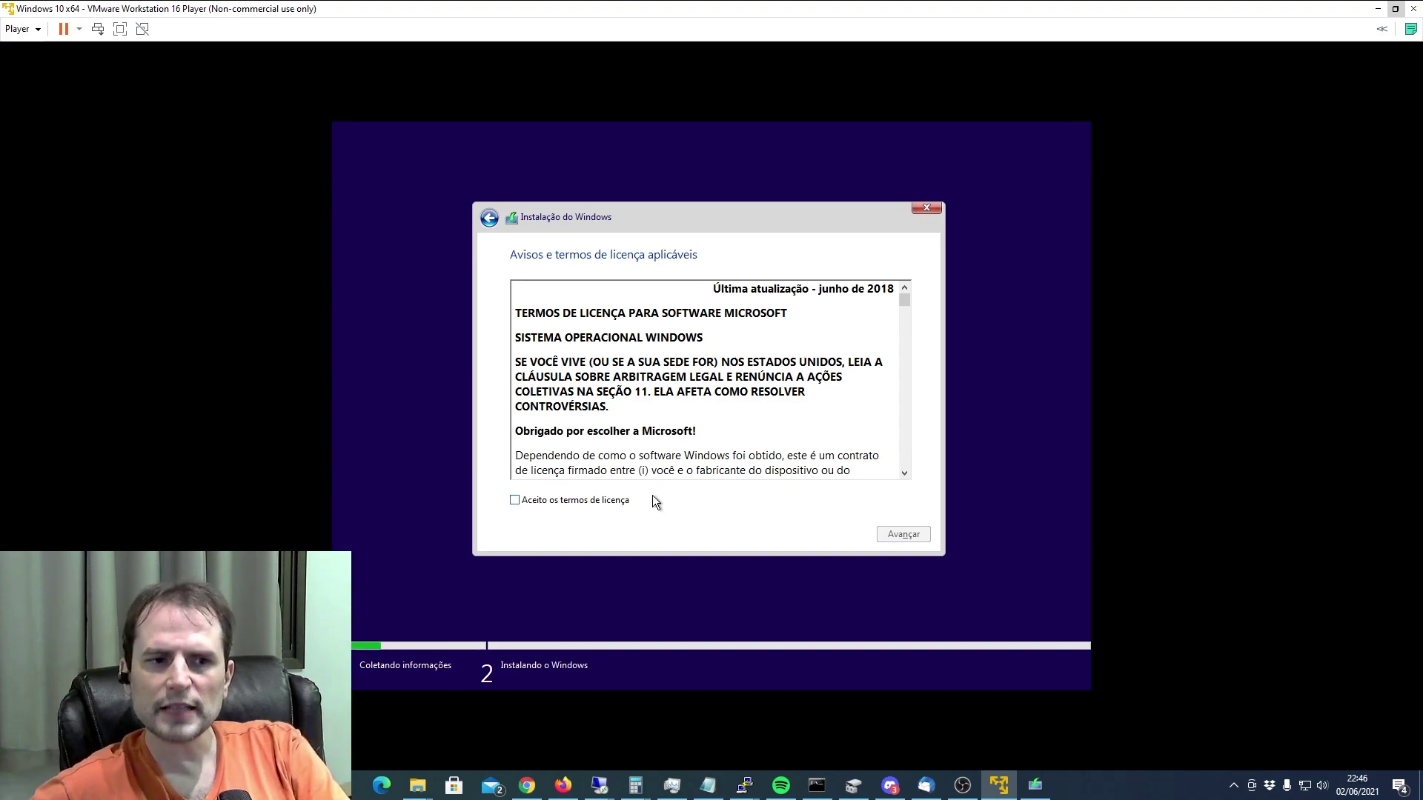
pyautogui.click(600, 497)
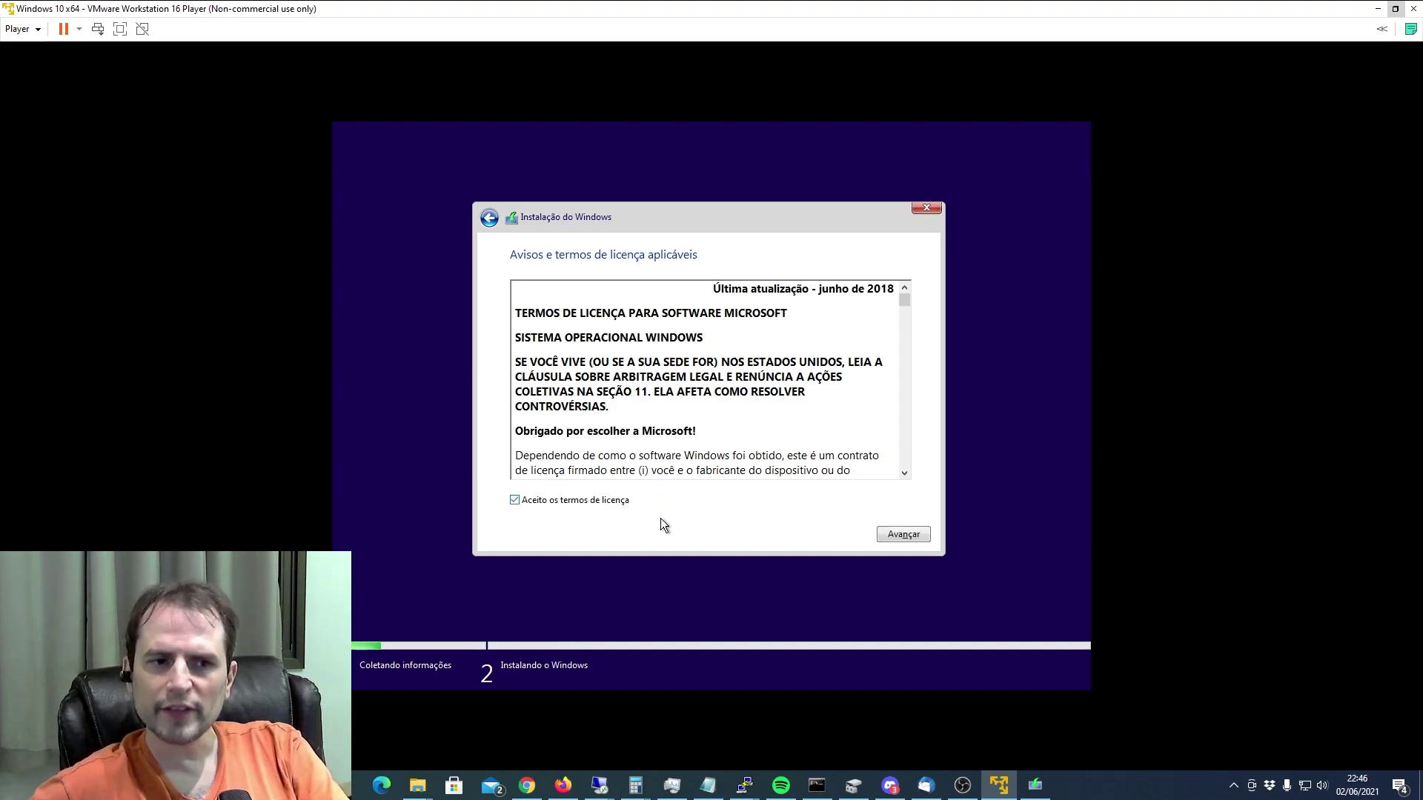
pyautogui.click(904, 535)
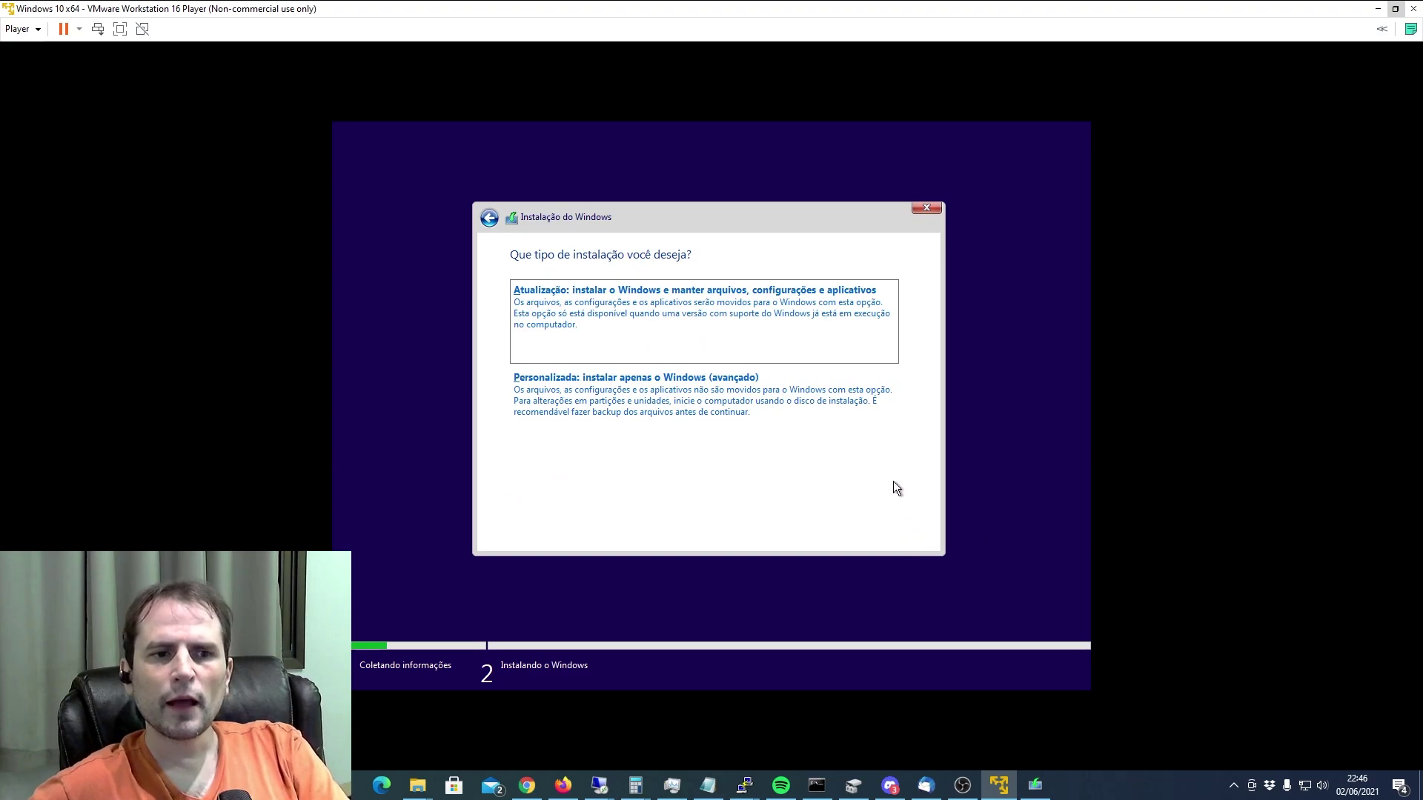
# Step: Choose the custom installation, create a 51200 MB partition on the unallocated drive, and install Windows on the primary partition
pyautogui.click(572, 413)
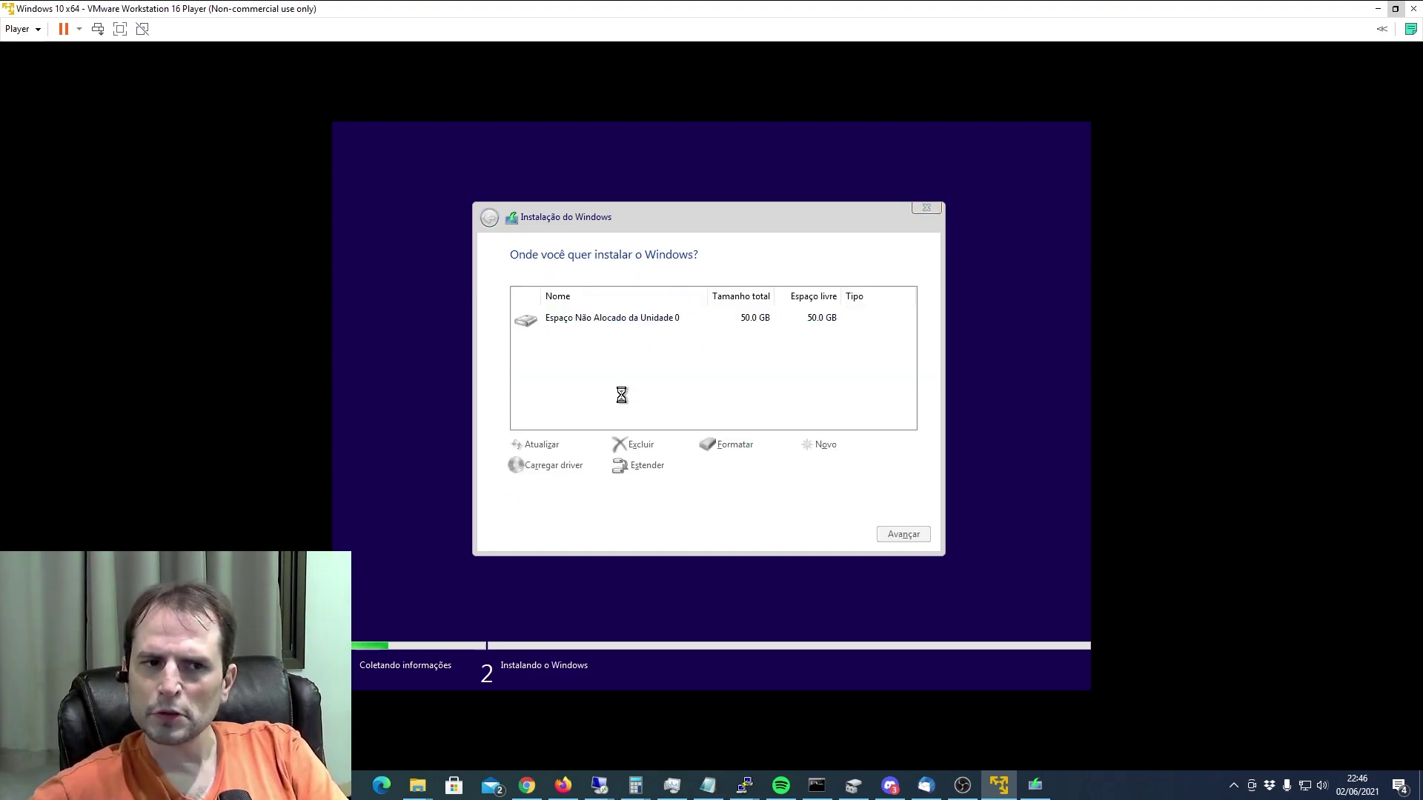
pyautogui.click(820, 445)
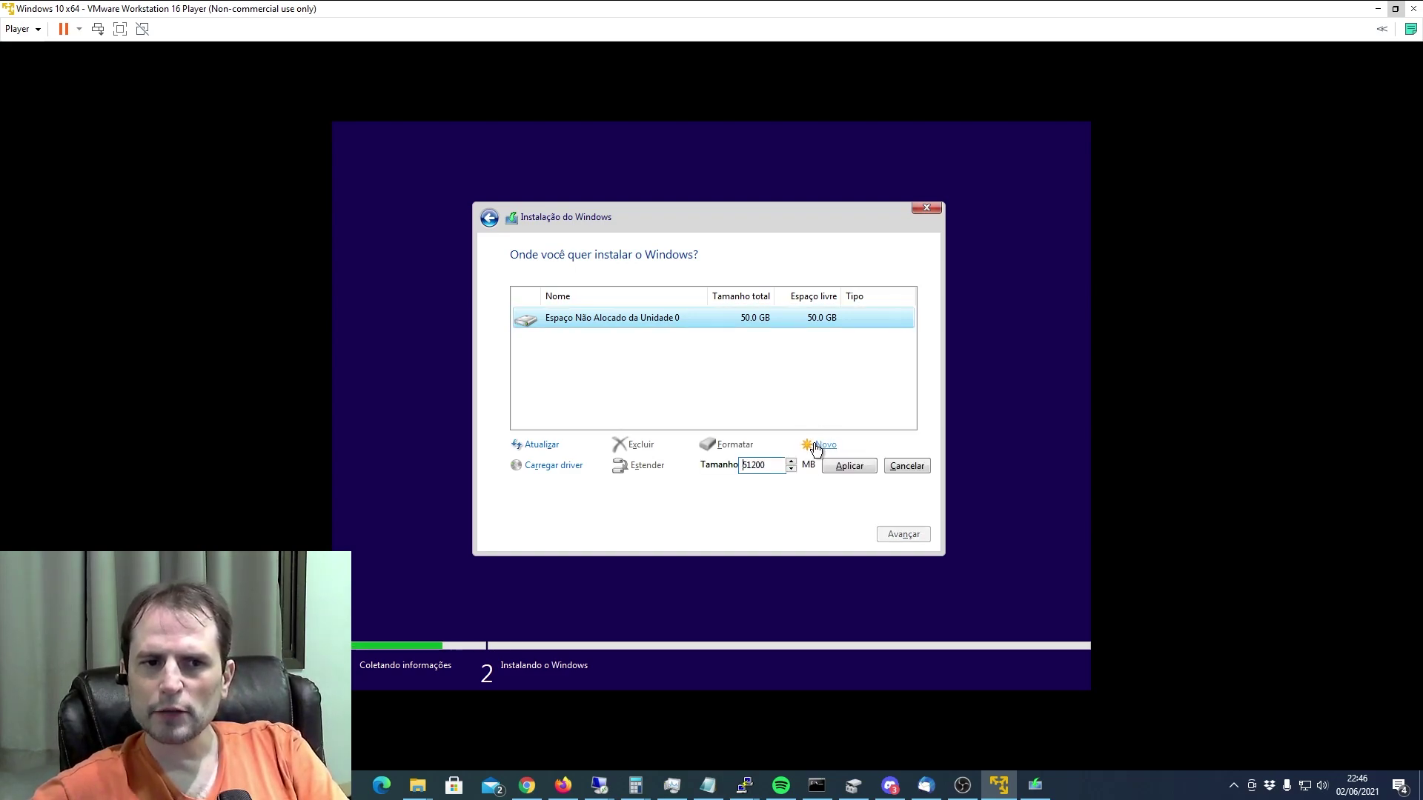
pyautogui.click(851, 467)
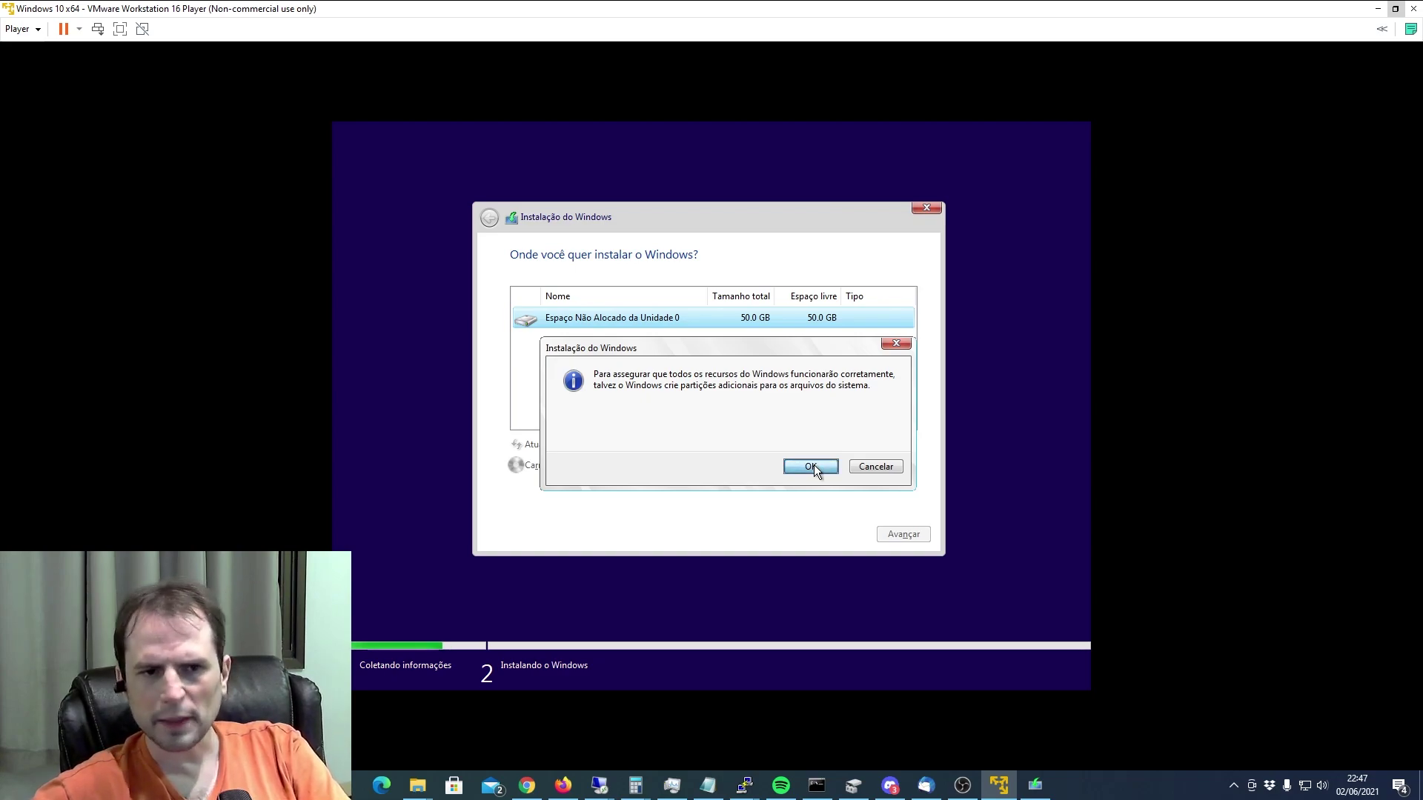
pyautogui.click(813, 464)
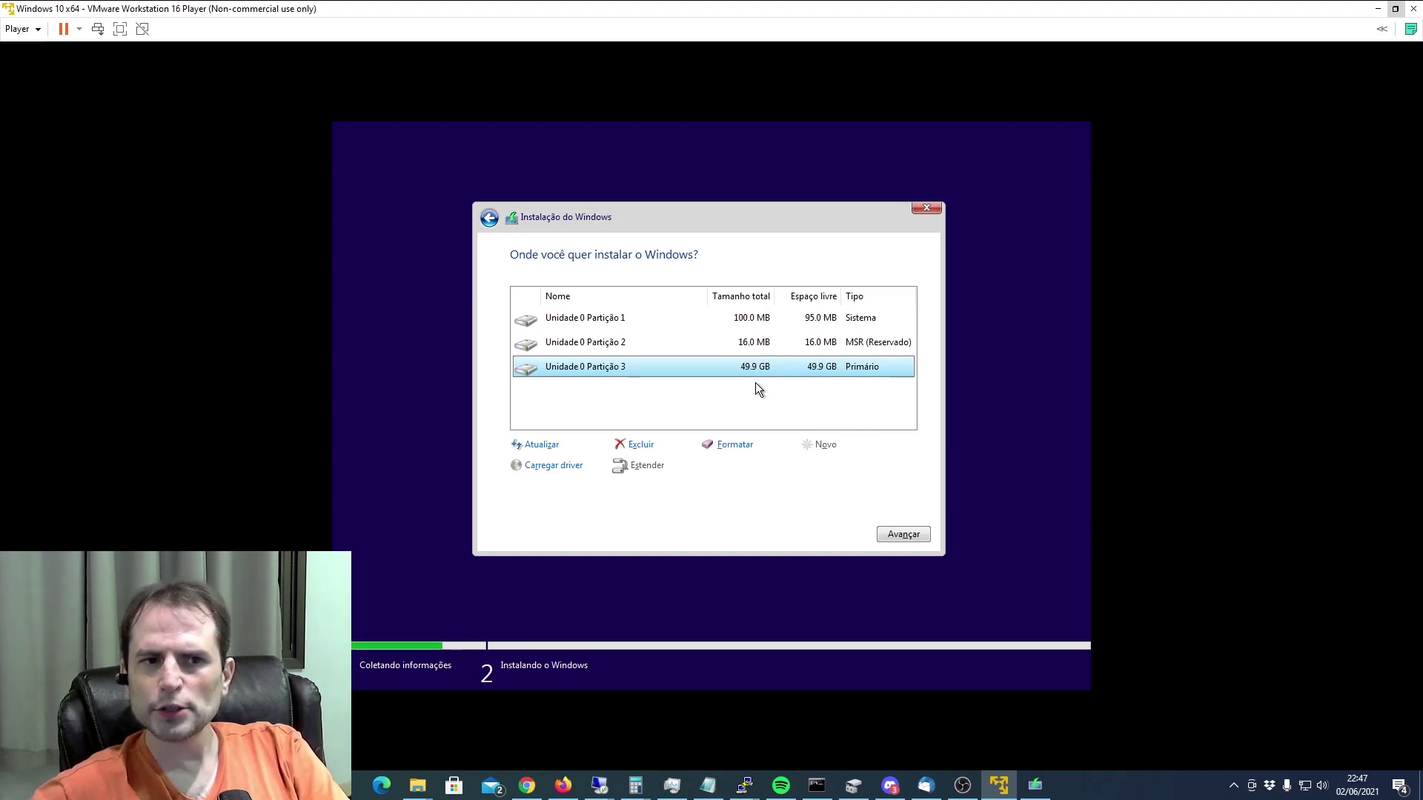
pyautogui.click(904, 530)
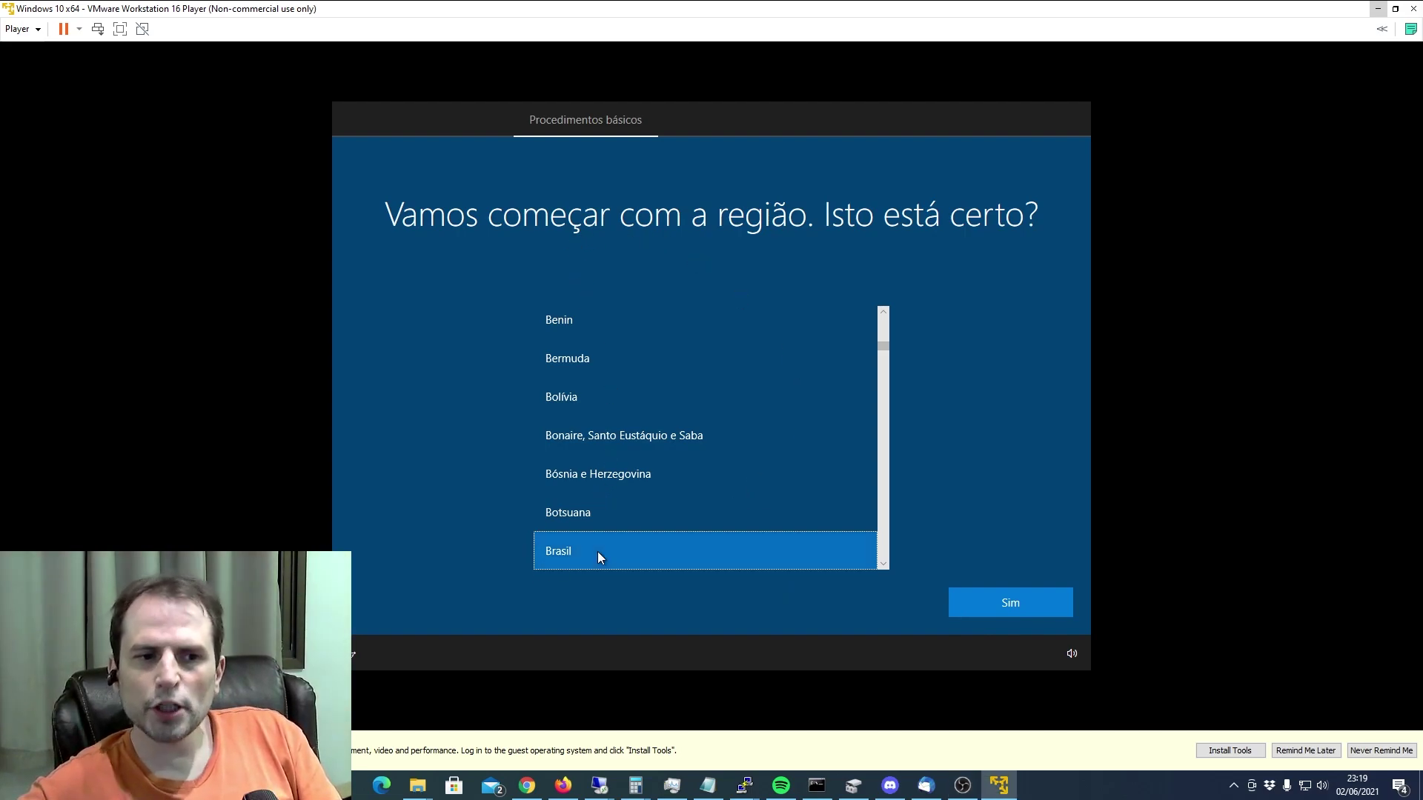
# Step: Set the region to Brasil and the keyboard layout to Português (Brasil ABNT), skipping a second layout
pyautogui.click(1004, 603)
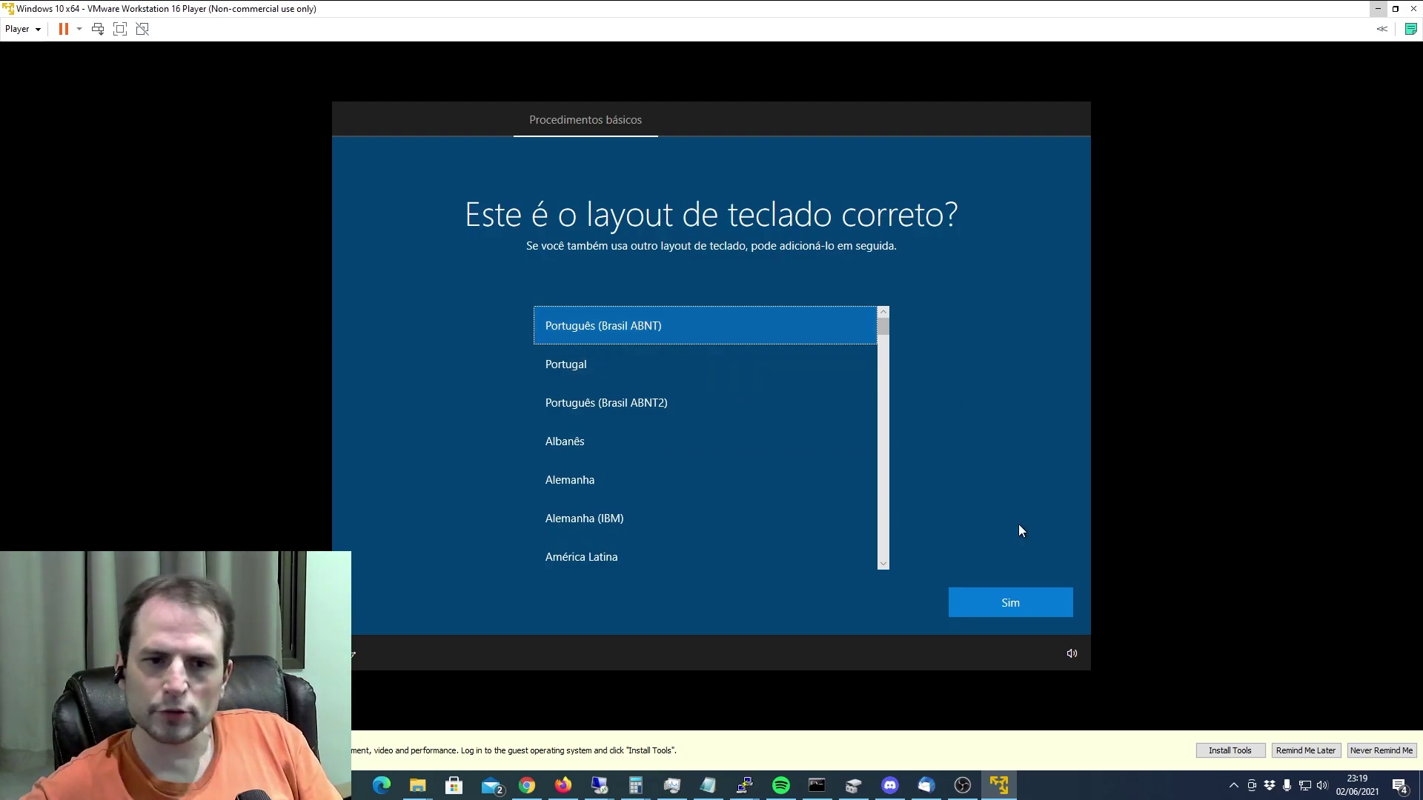
pyautogui.click(1000, 597)
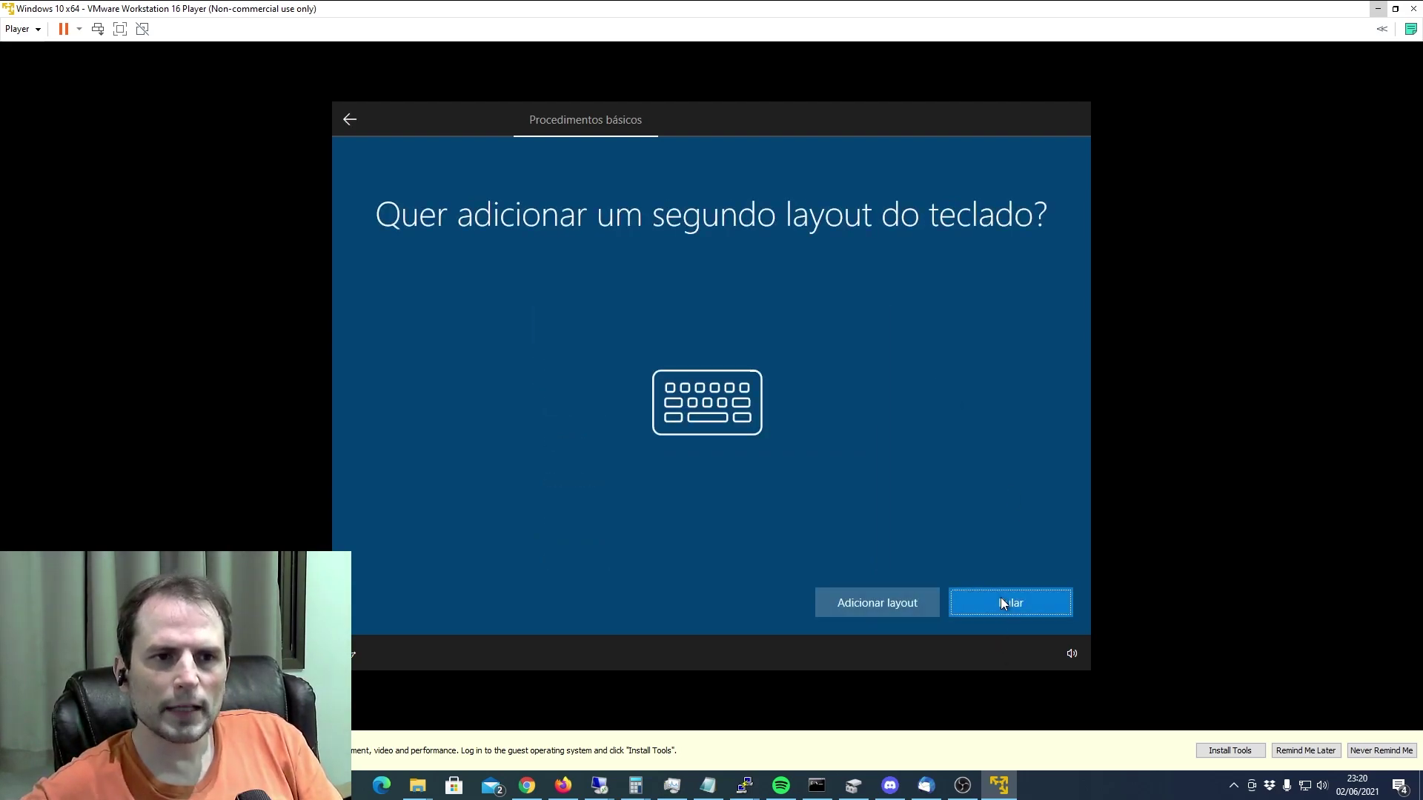
pyautogui.click(1002, 603)
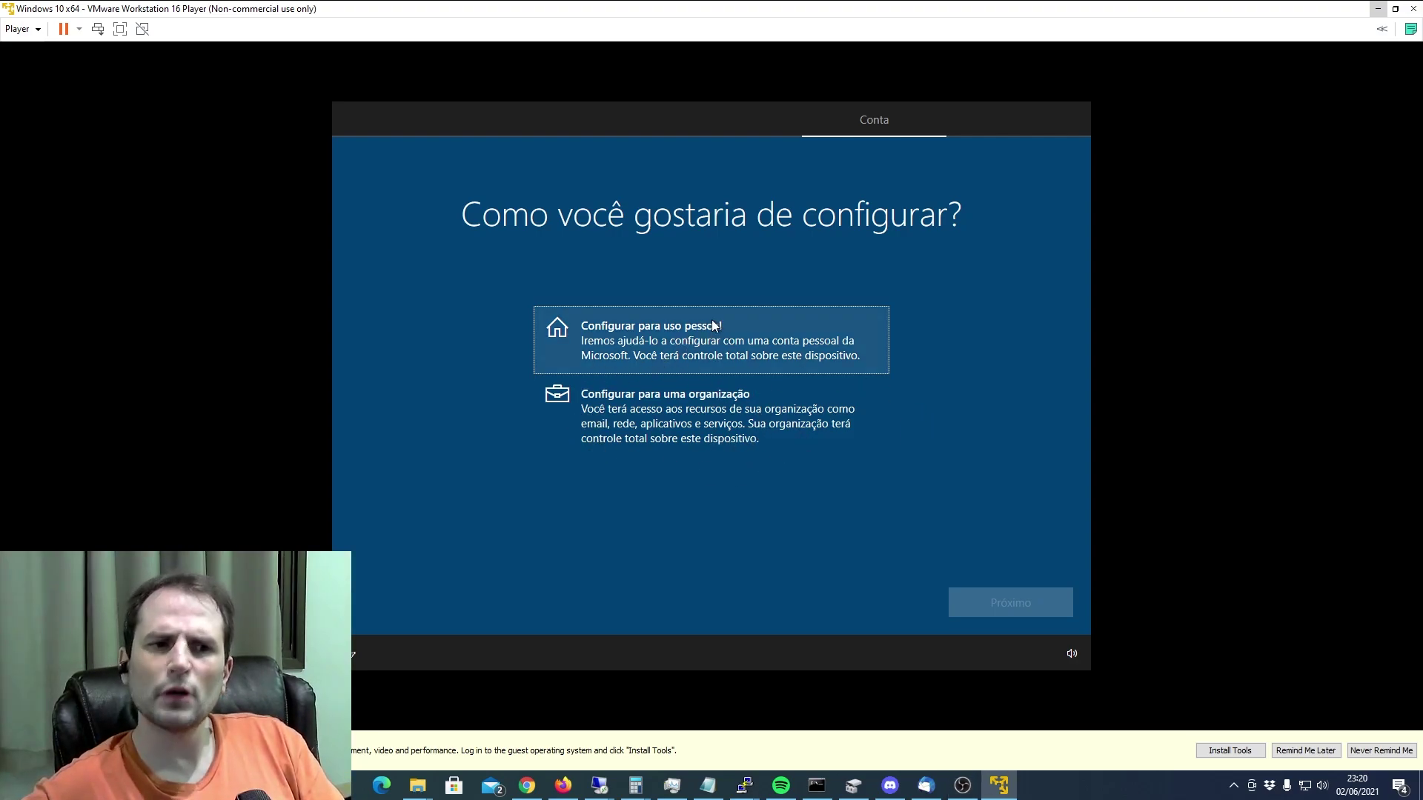
# Step: Set up Windows for personal use with an offline account and the limited experience
pyautogui.click(661, 335)
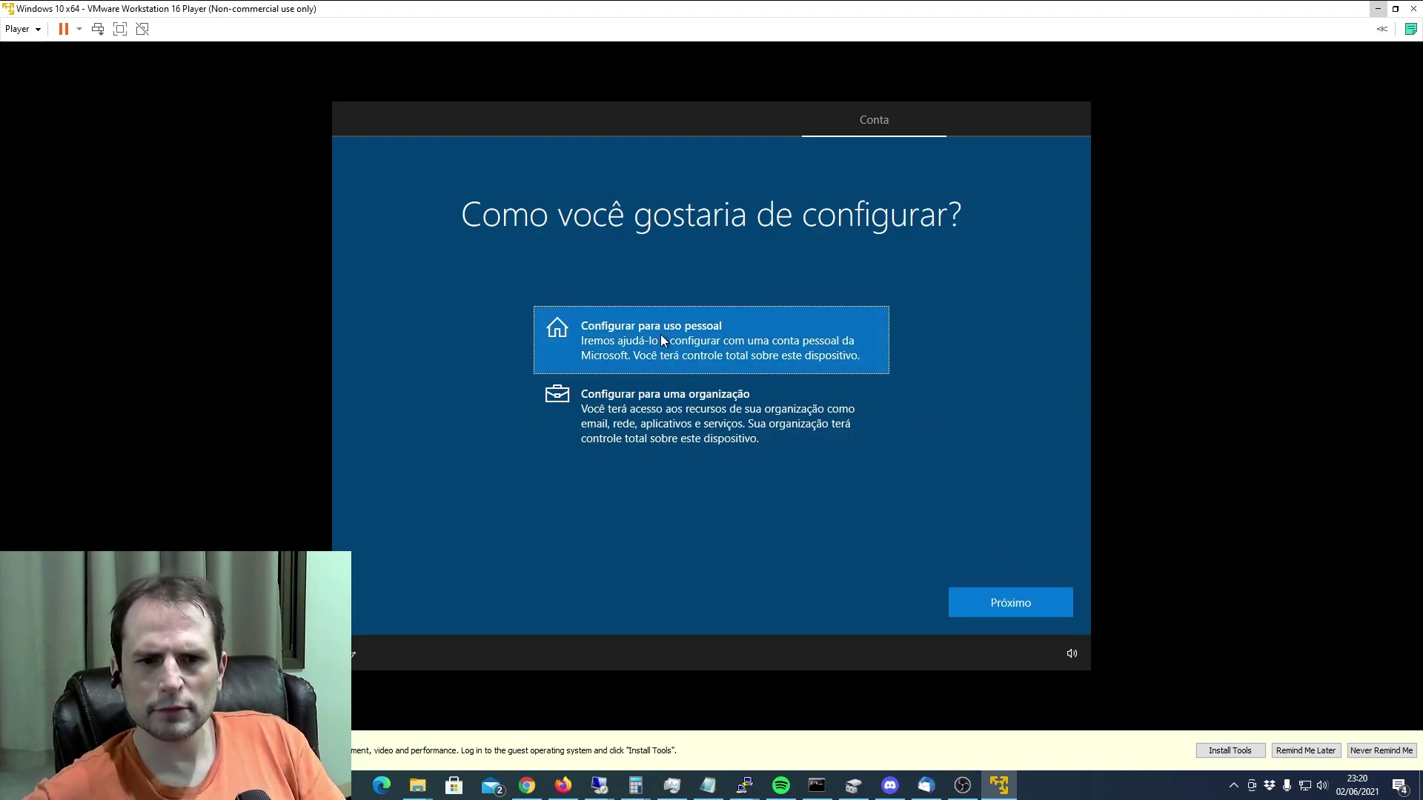
pyautogui.click(1011, 608)
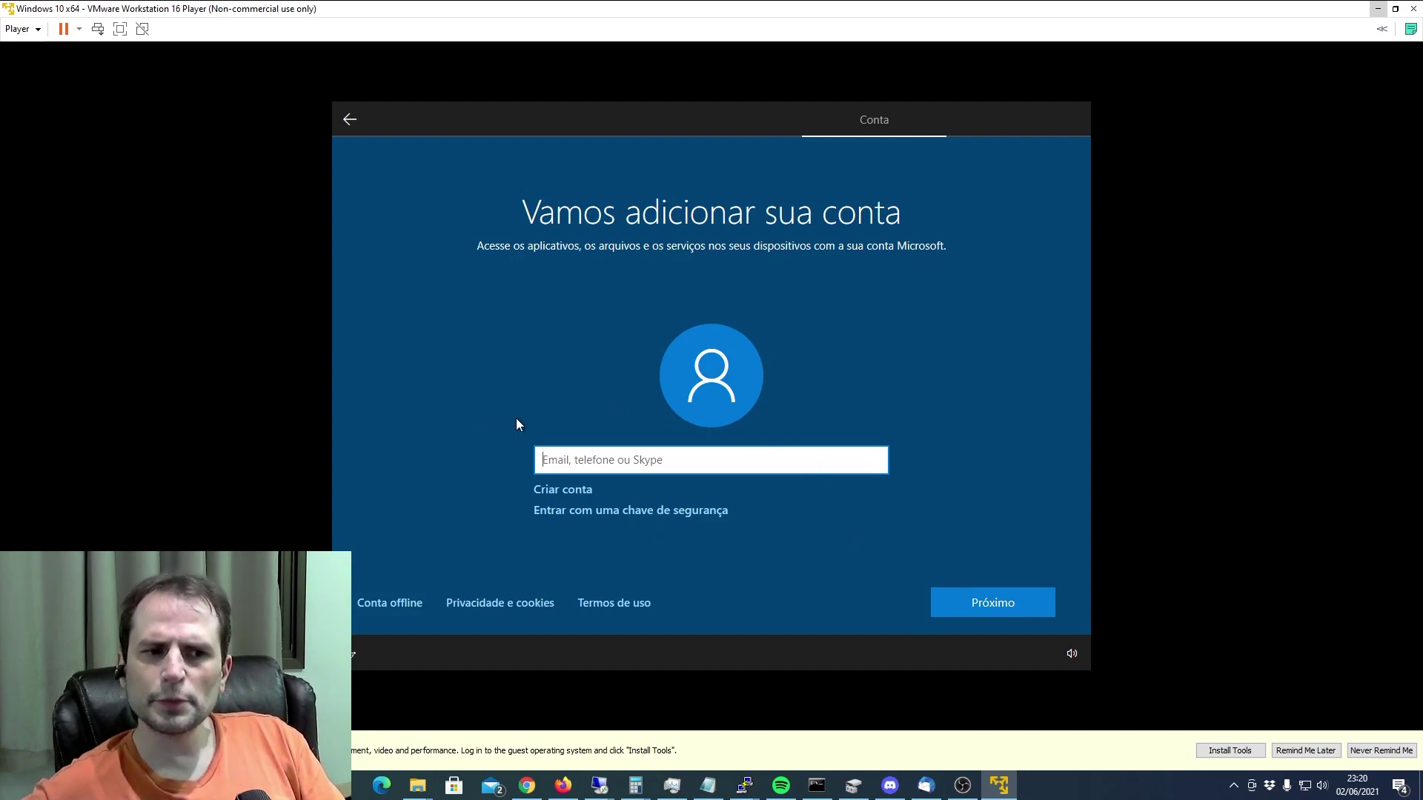
pyautogui.click(400, 609)
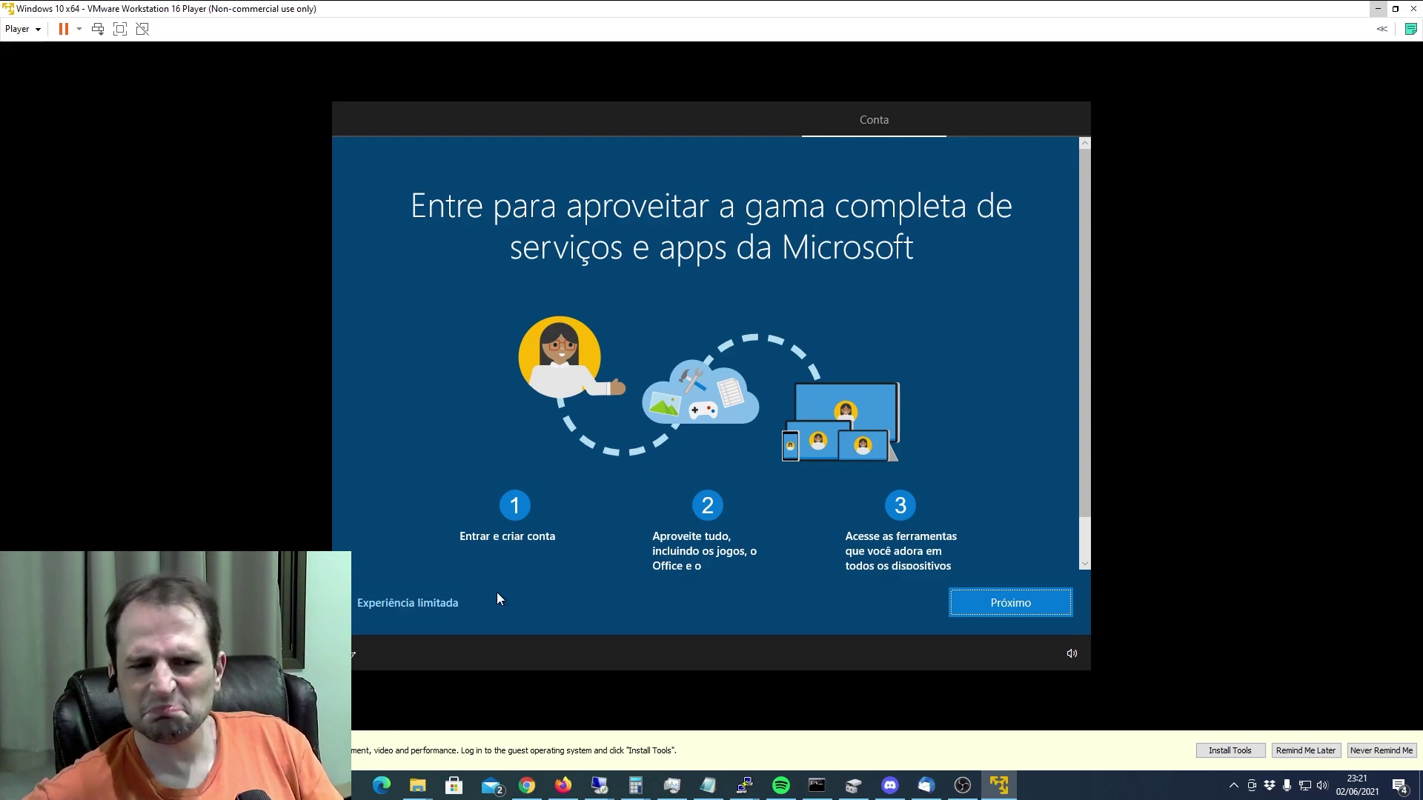
pyautogui.click(427, 599)
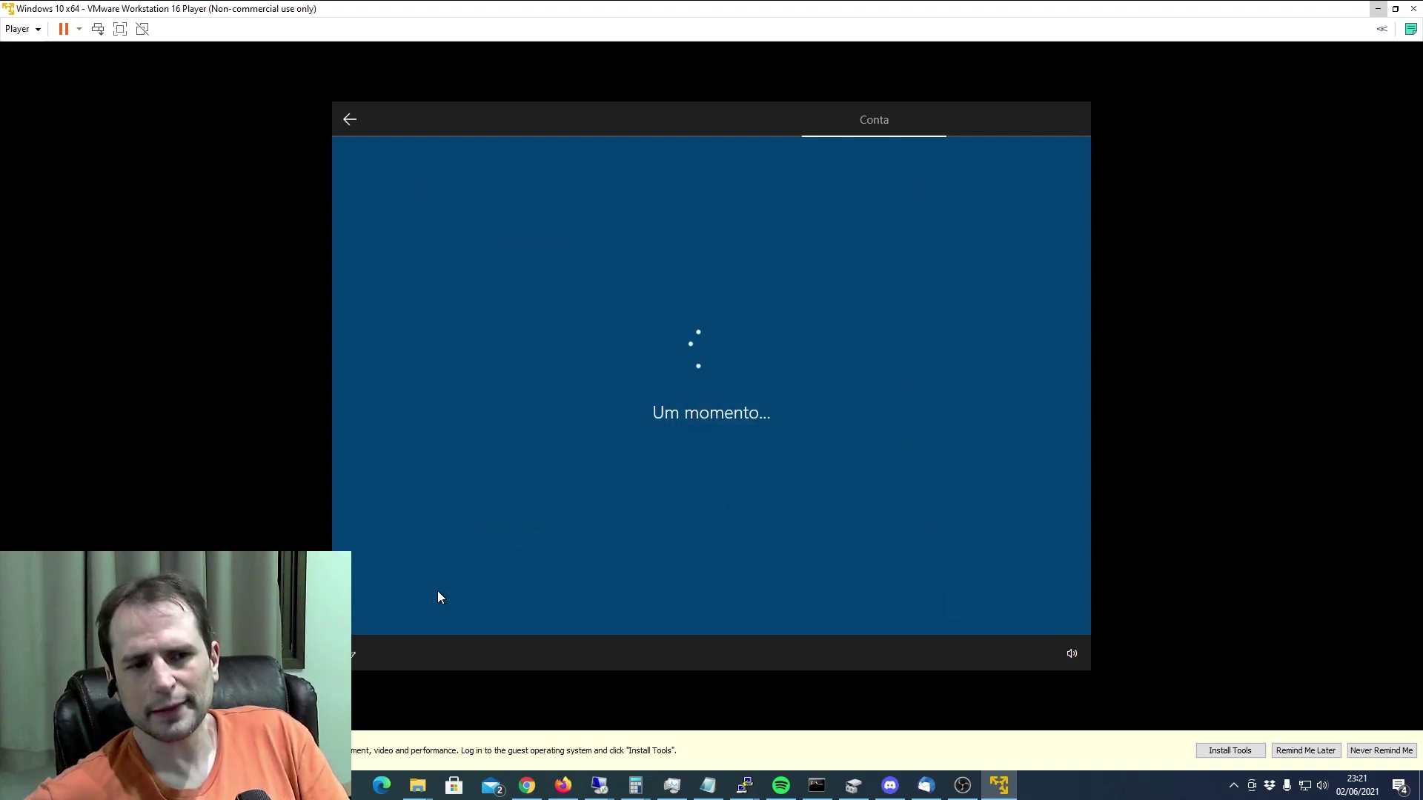
# Step: Name the local account with the user's first name, enter and confirm its password, and open the choices for the first security question
pyautogui.write('Leonardo')
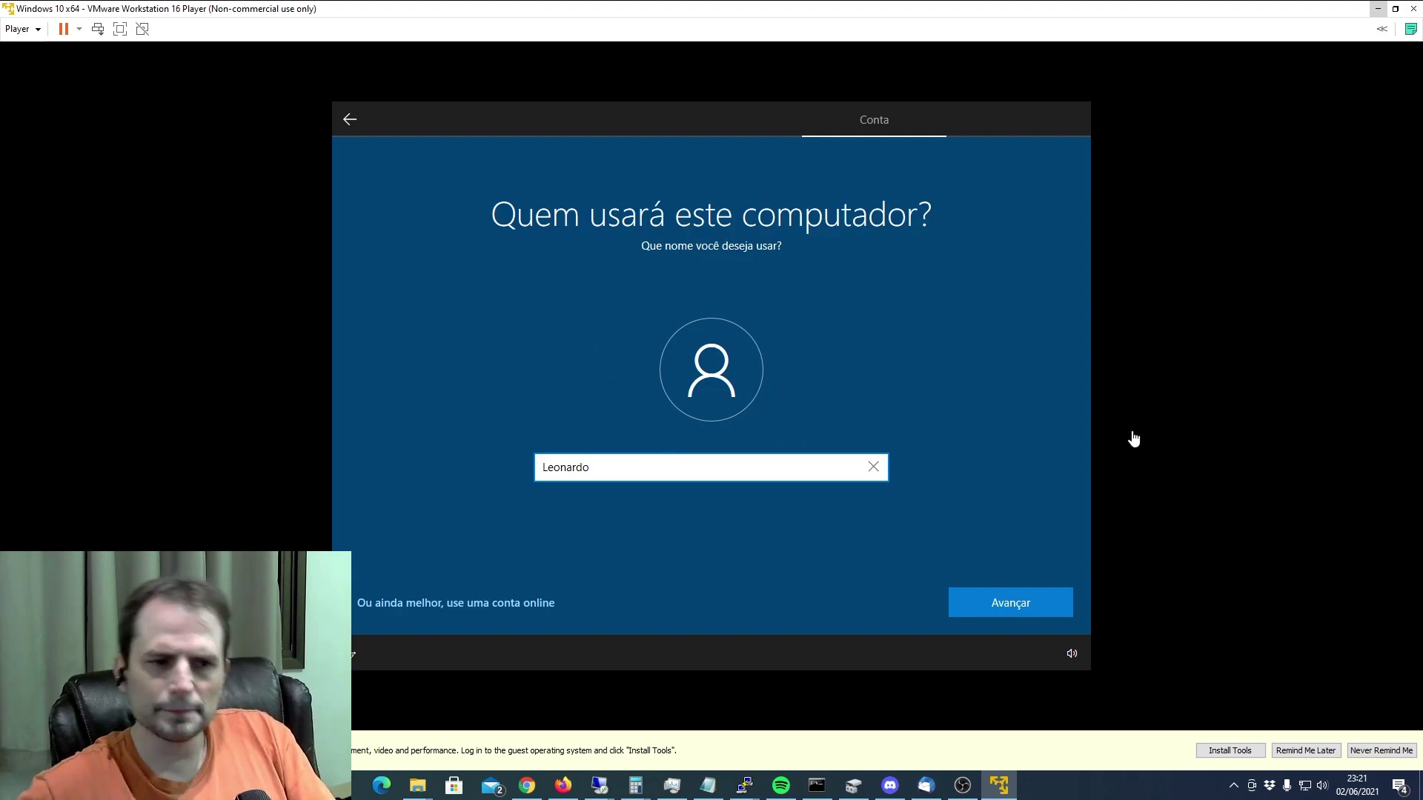
pyautogui.click(1061, 602)
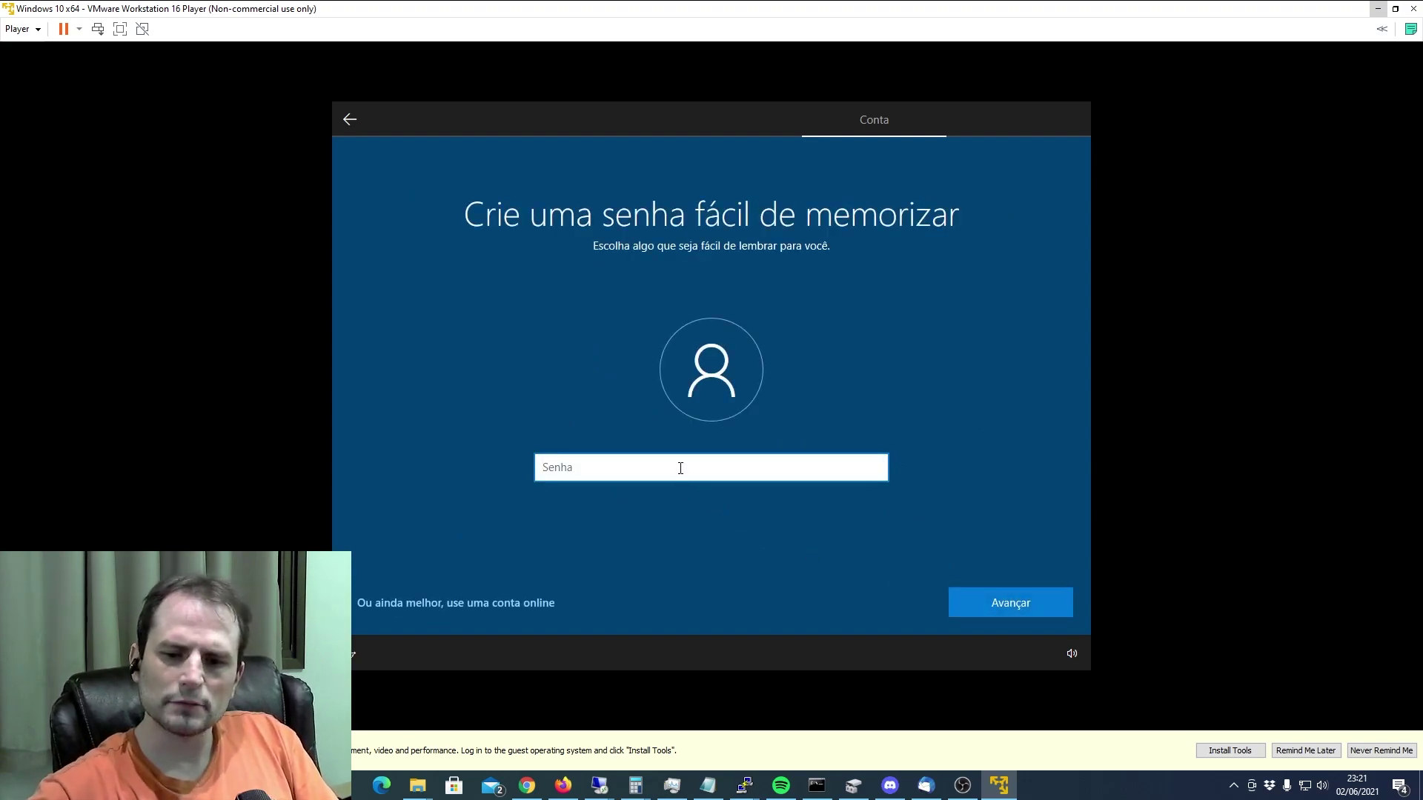
pyautogui.write('********')
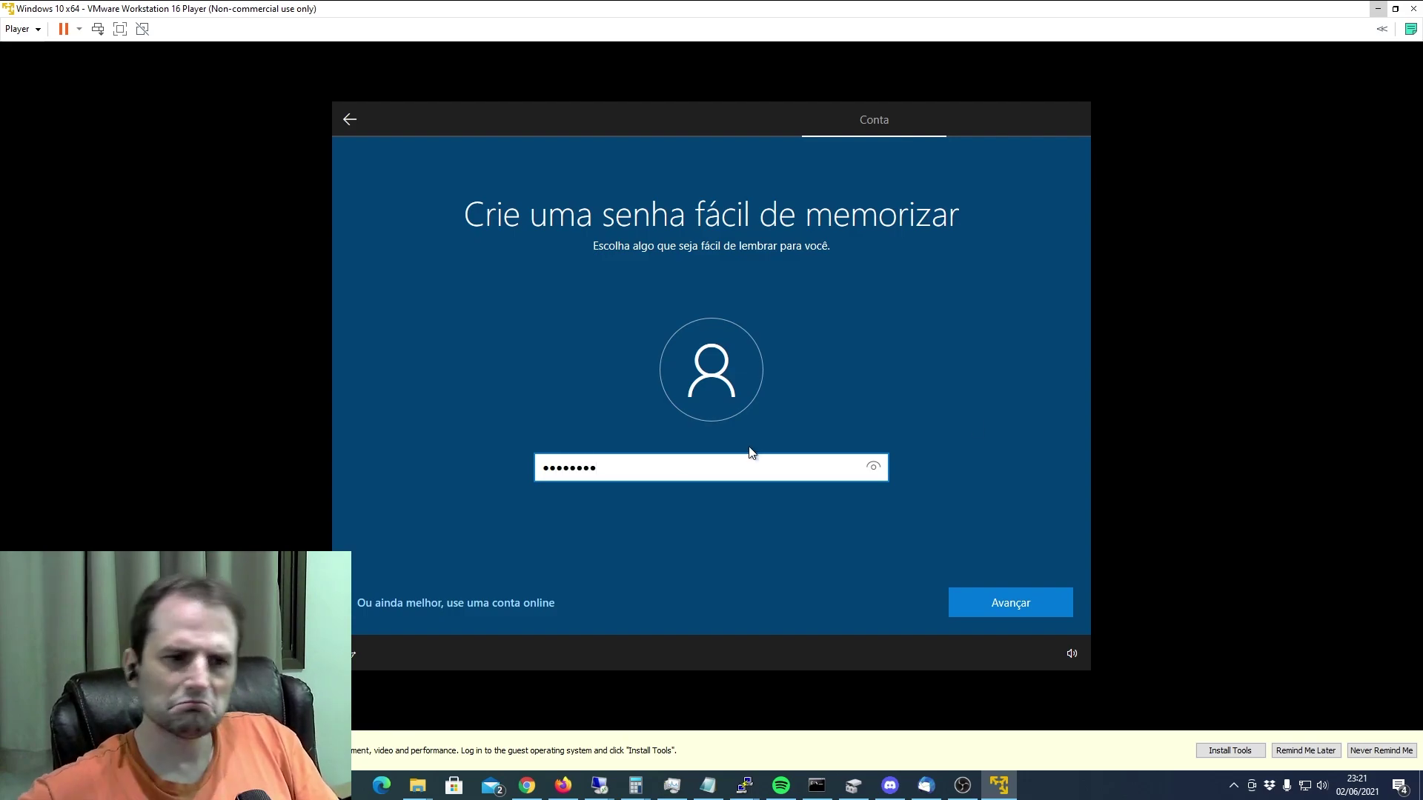
pyautogui.click(1023, 615)
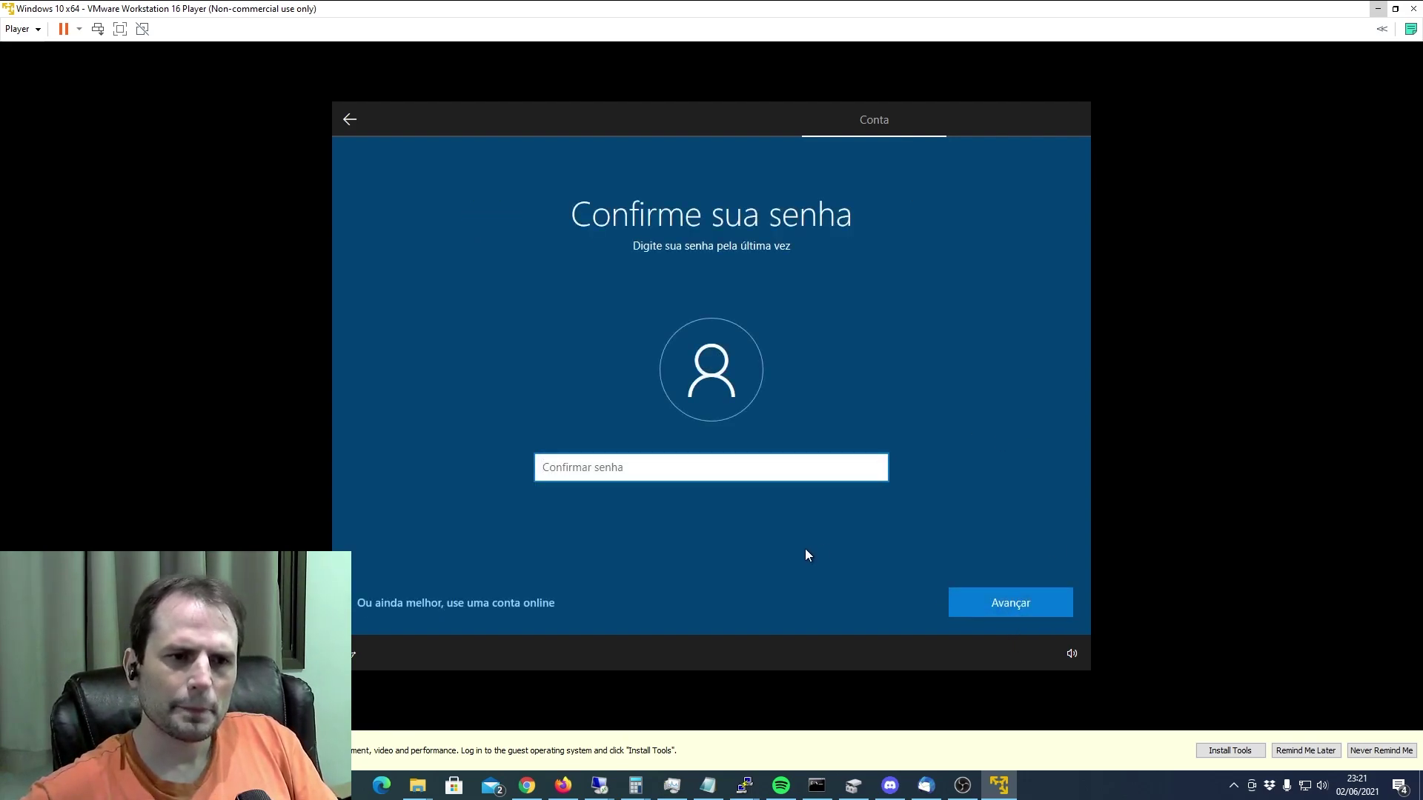
pyautogui.write('********')
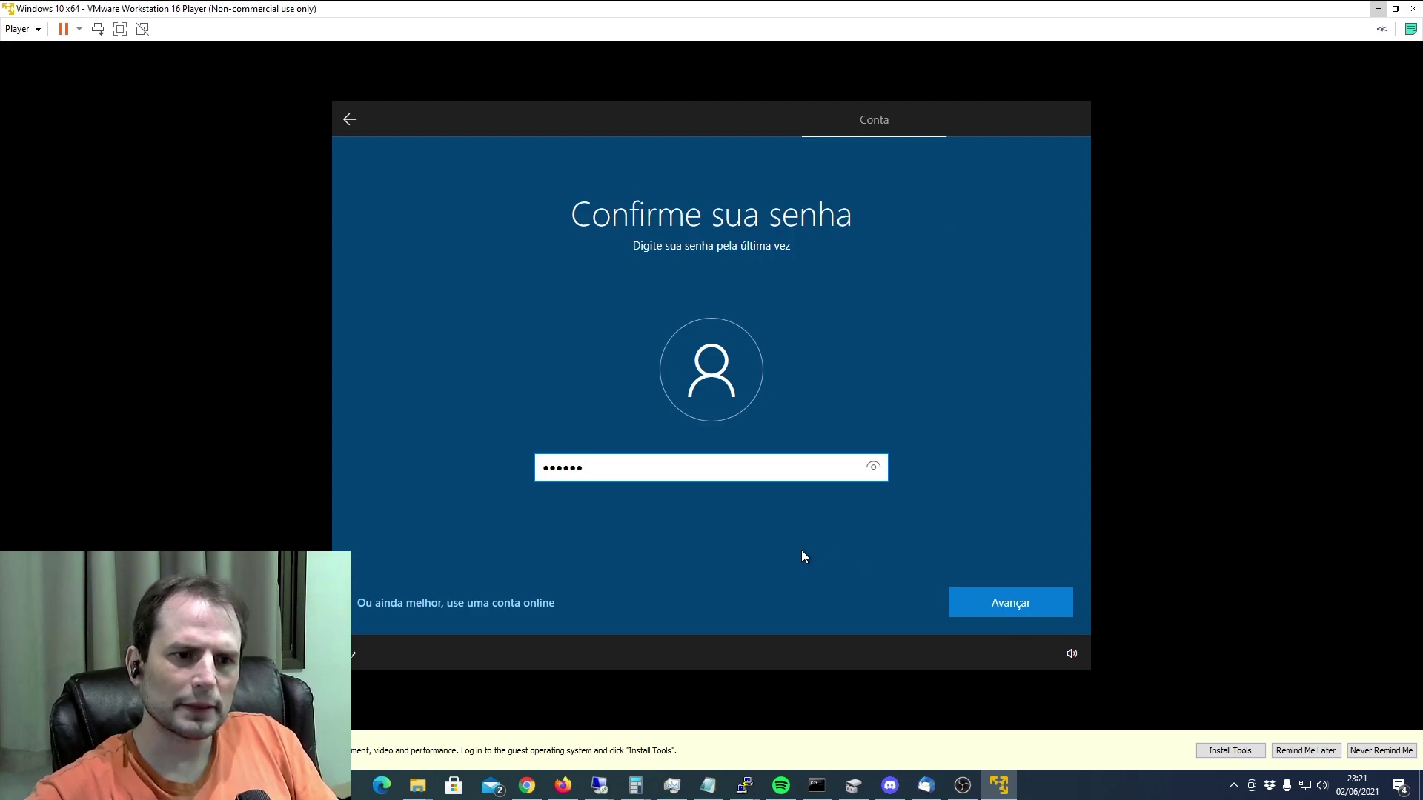
pyautogui.press('Return')
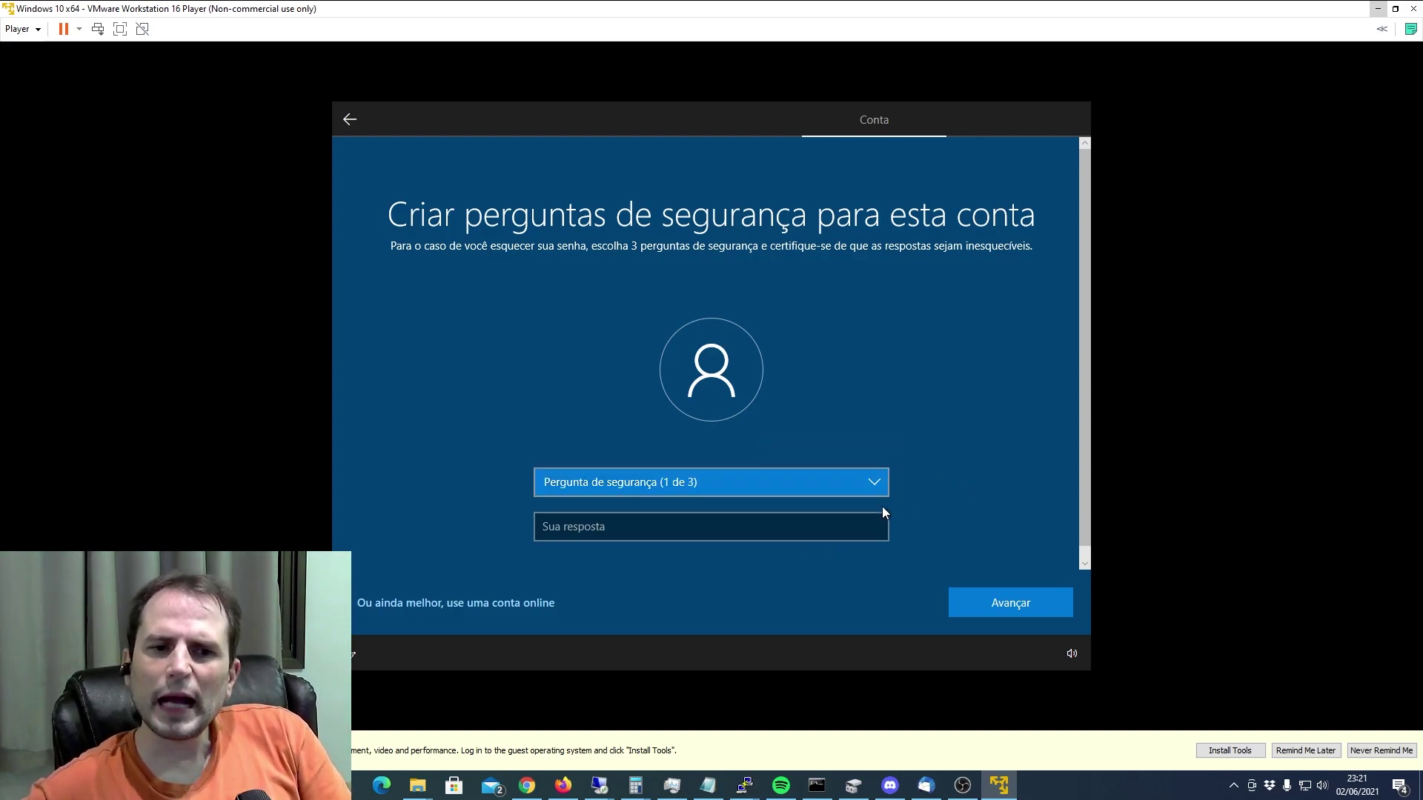
pyautogui.click(871, 490)
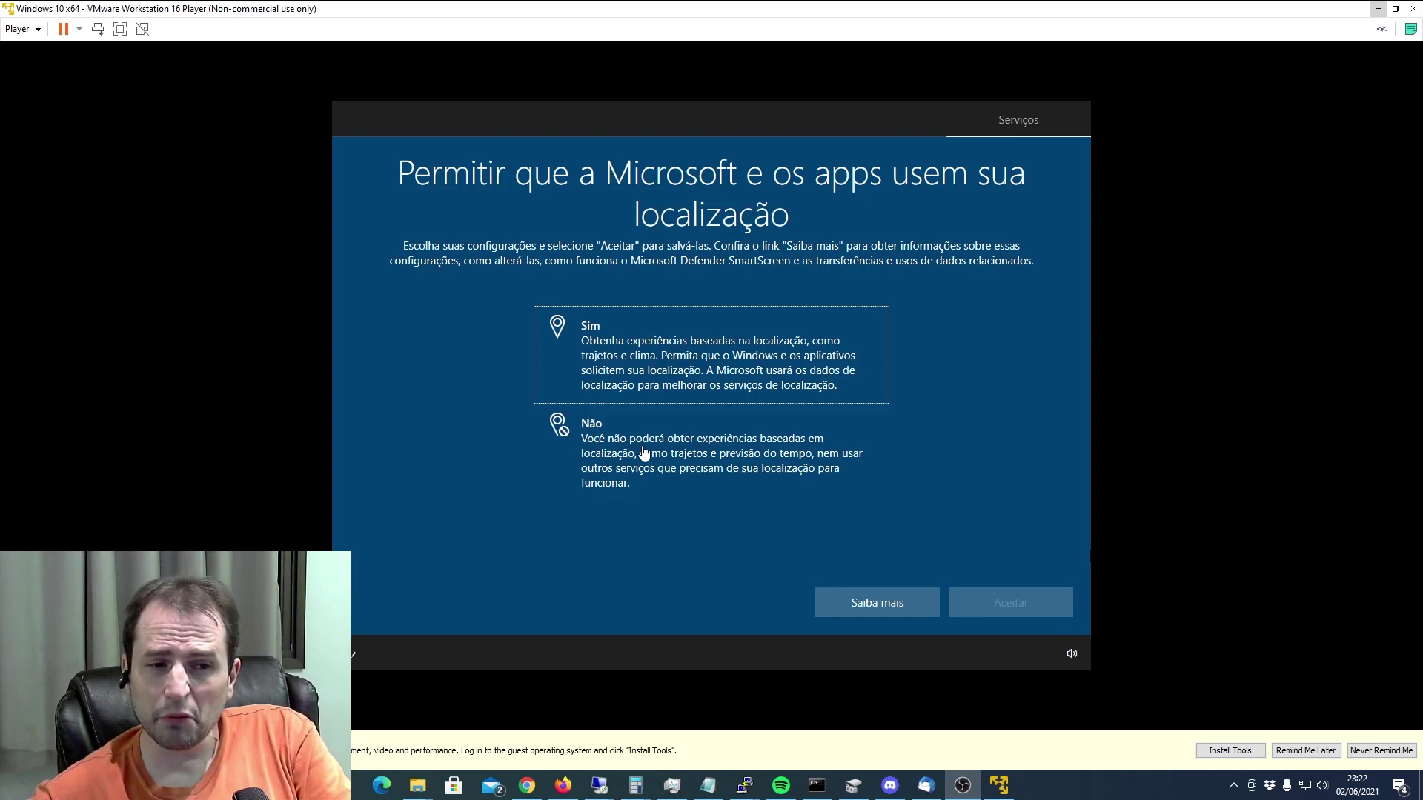
# Step: Decline location use by Microsoft and apps, and decline the Localizar meu dispositivo feature
pyautogui.click(799, 492)
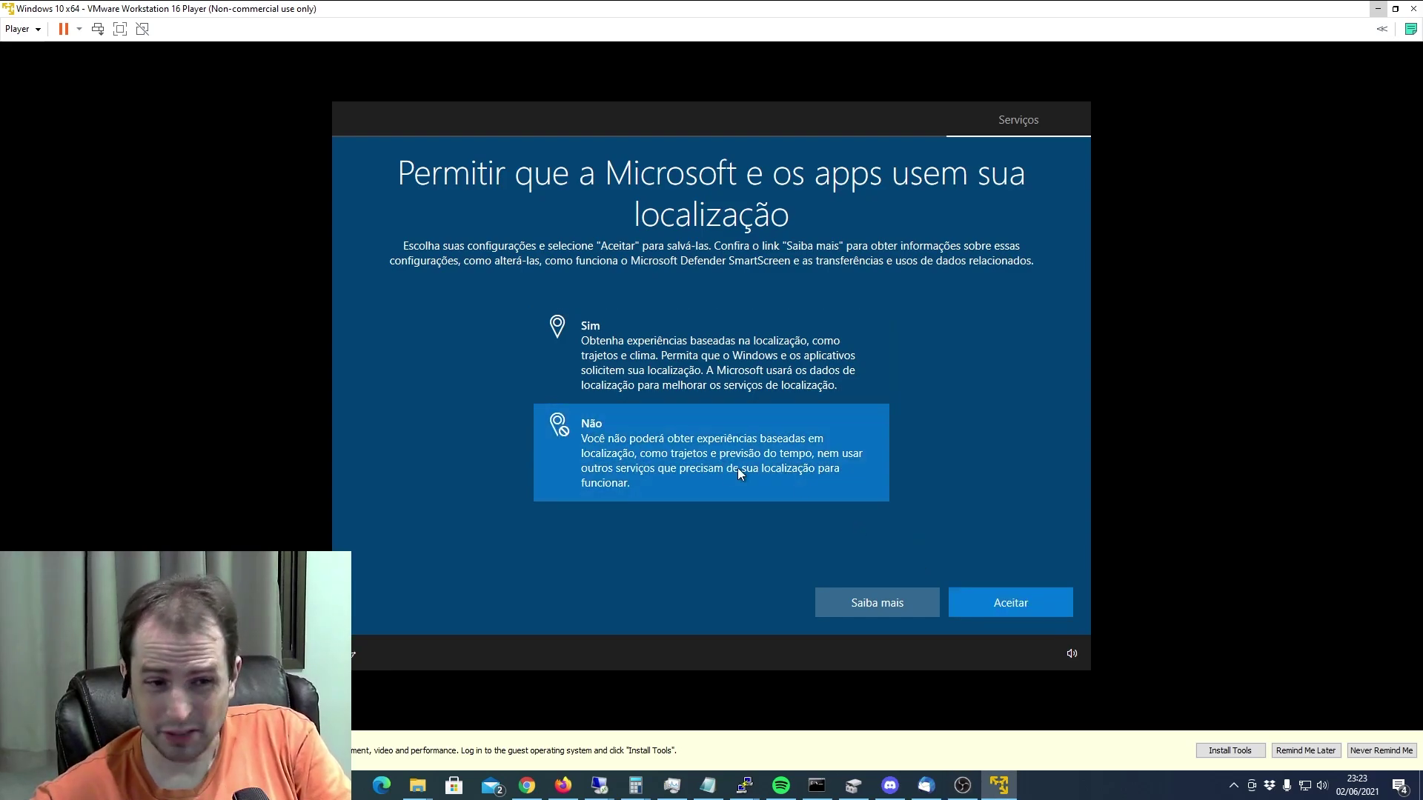
pyautogui.click(1034, 611)
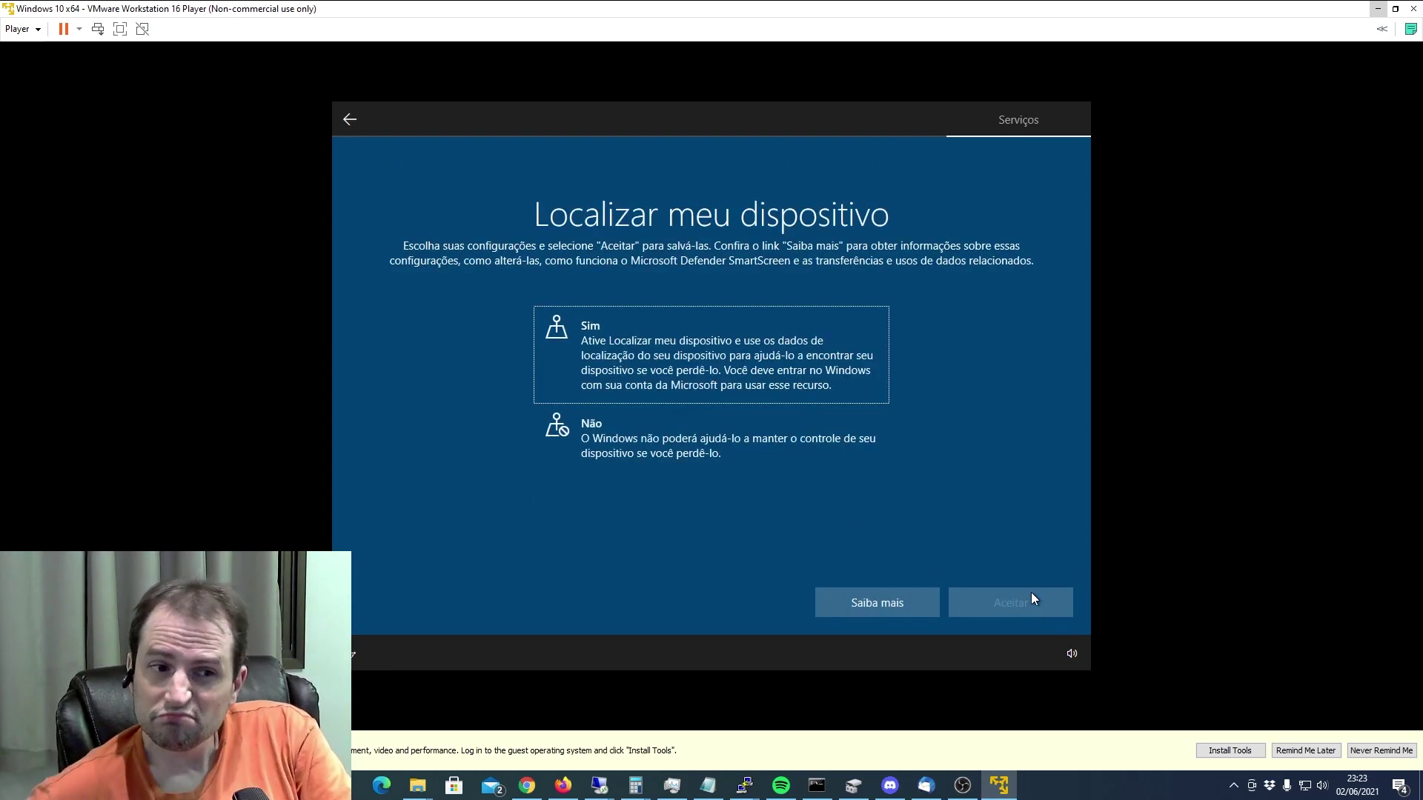
pyautogui.click(673, 448)
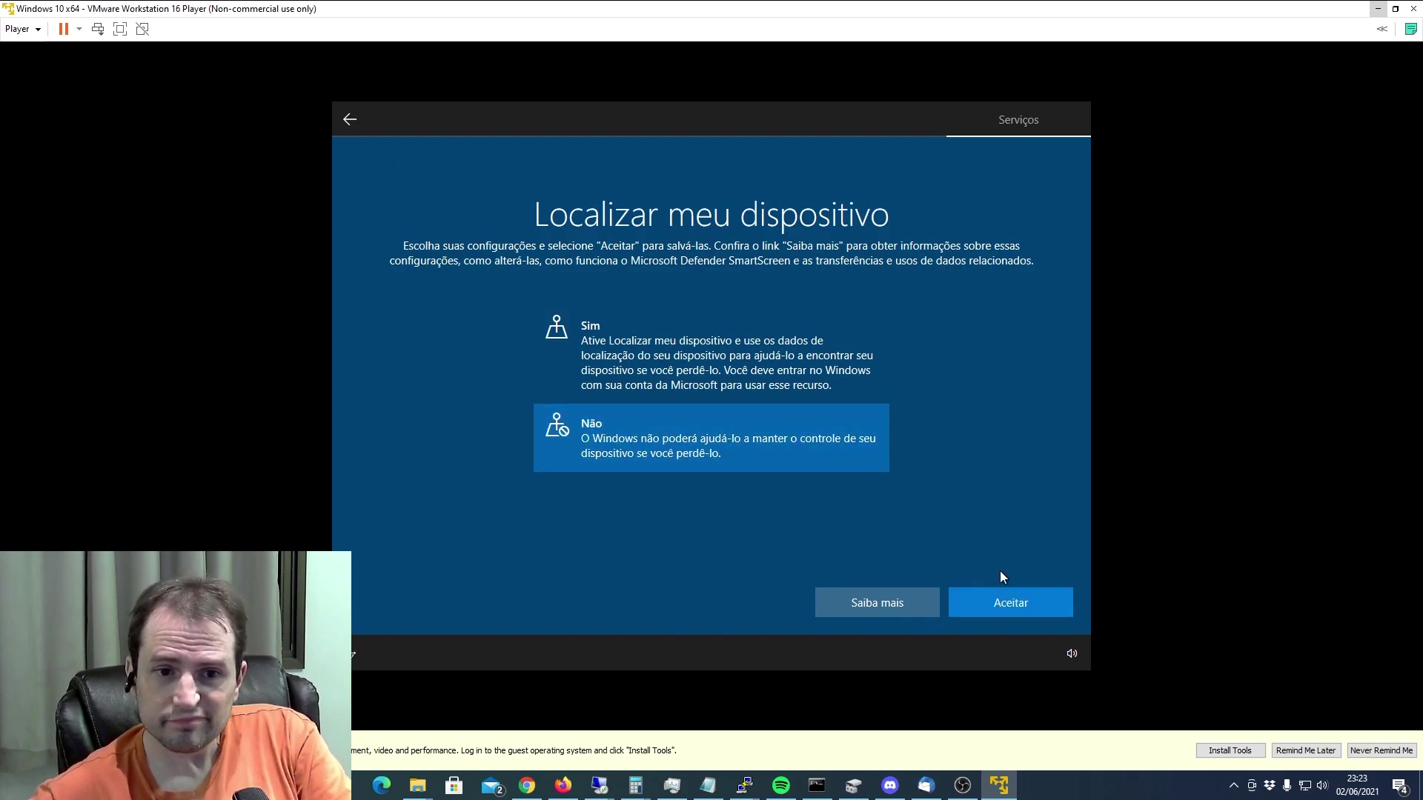
pyautogui.click(1000, 603)
# Step: Allow only the necessary diagnostic data to be sent to Microsoft and decline the inking and typing improvement
pyautogui.click(689, 541)
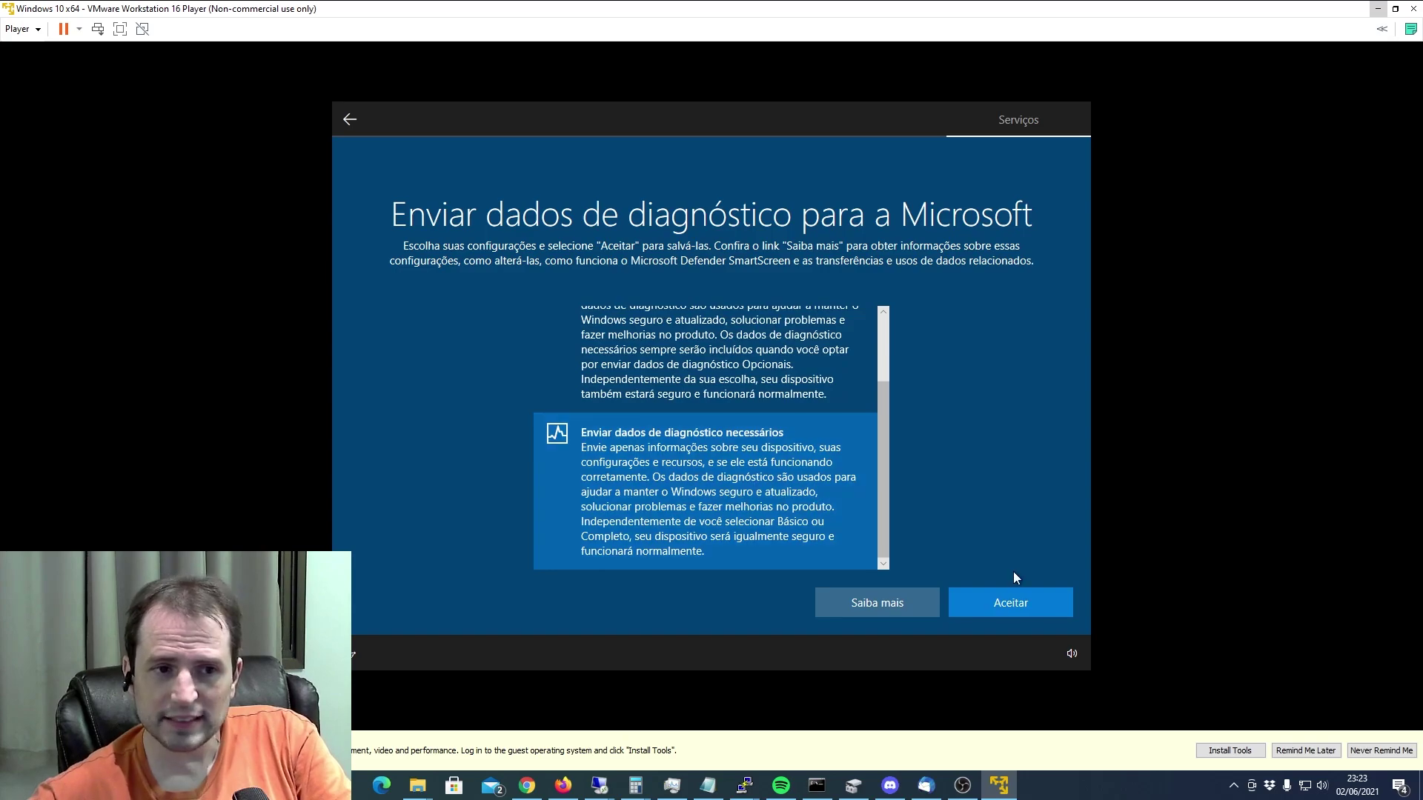
pyautogui.click(1027, 603)
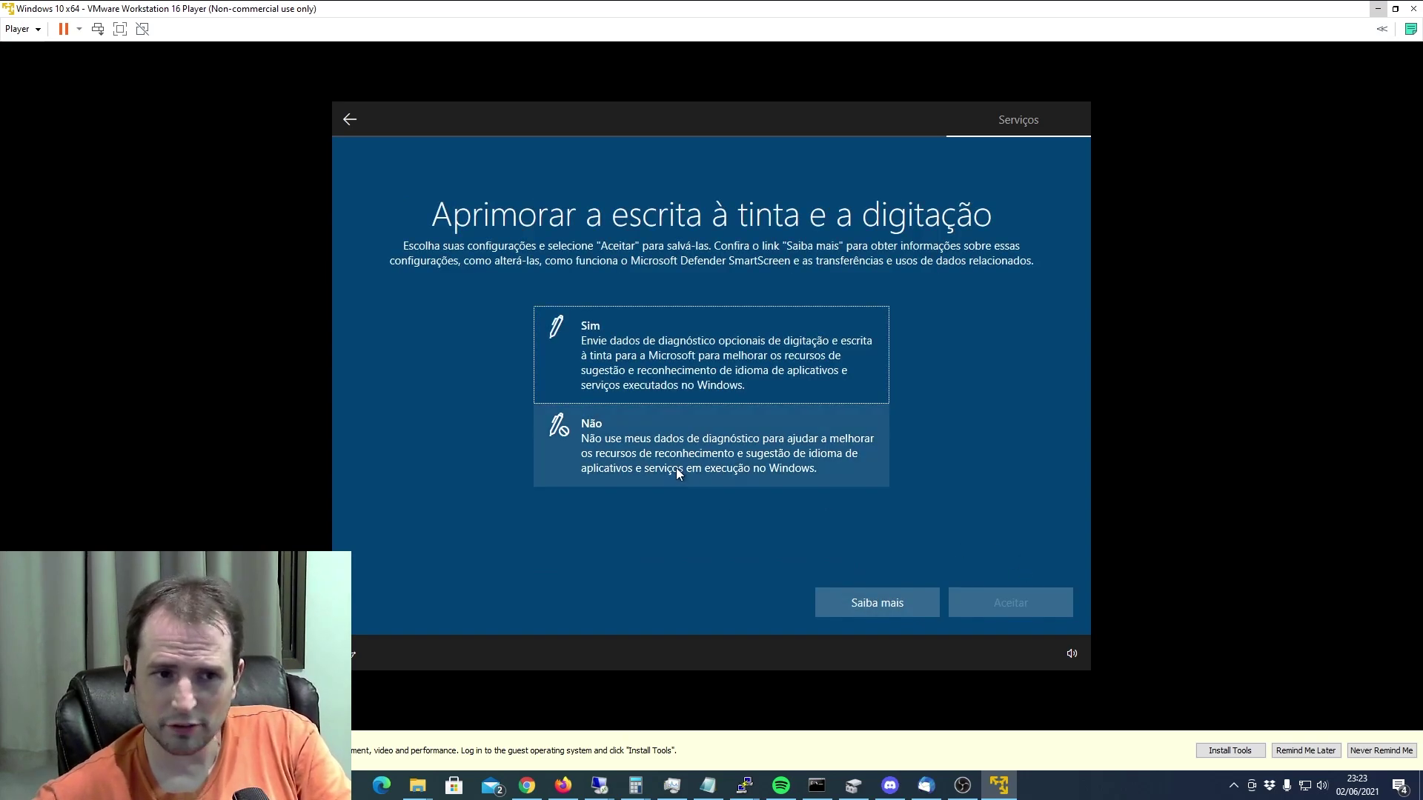
pyautogui.click(674, 455)
pyautogui.click(1041, 598)
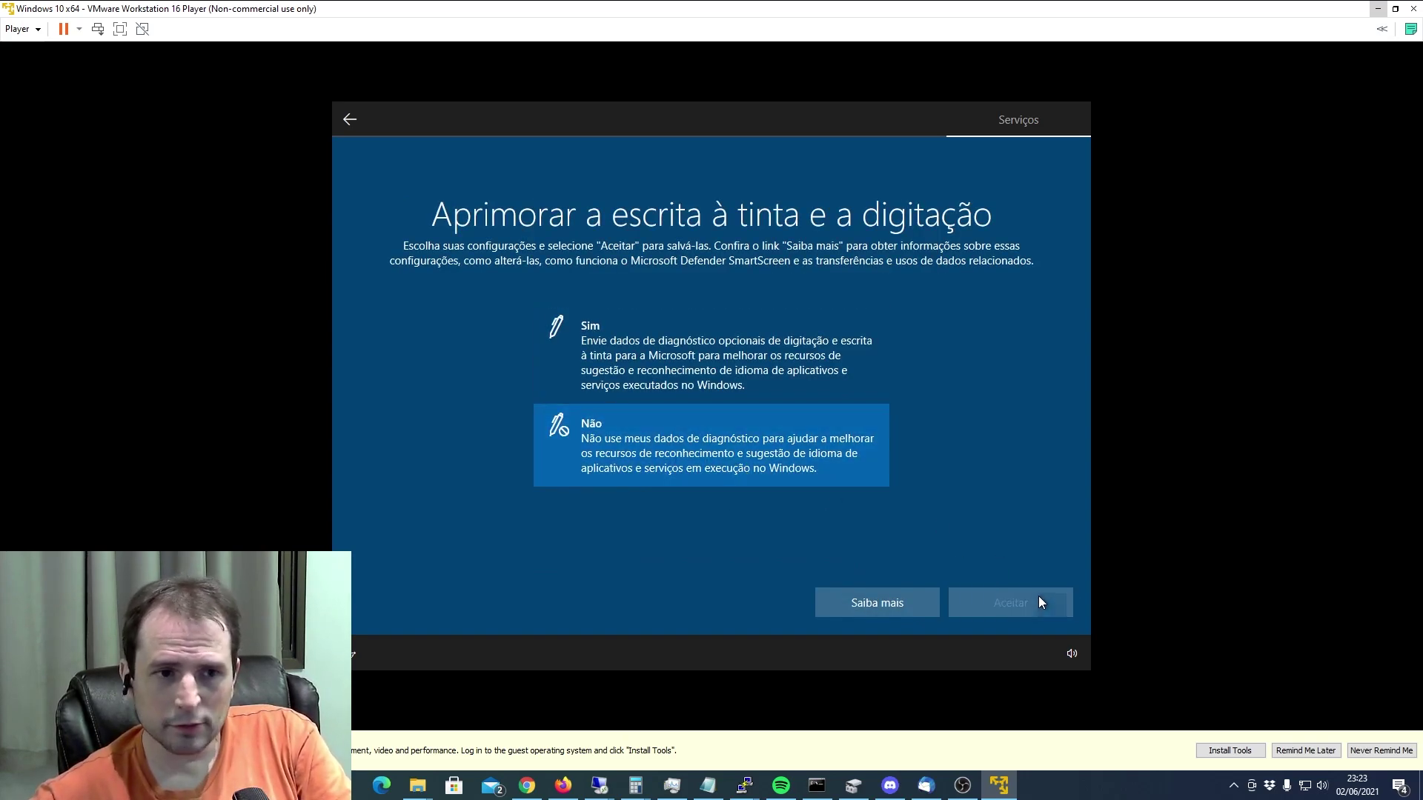
# Step: Decline personalized experiences based on diagnostic data and the use of the advertising ID by apps
pyautogui.click(736, 466)
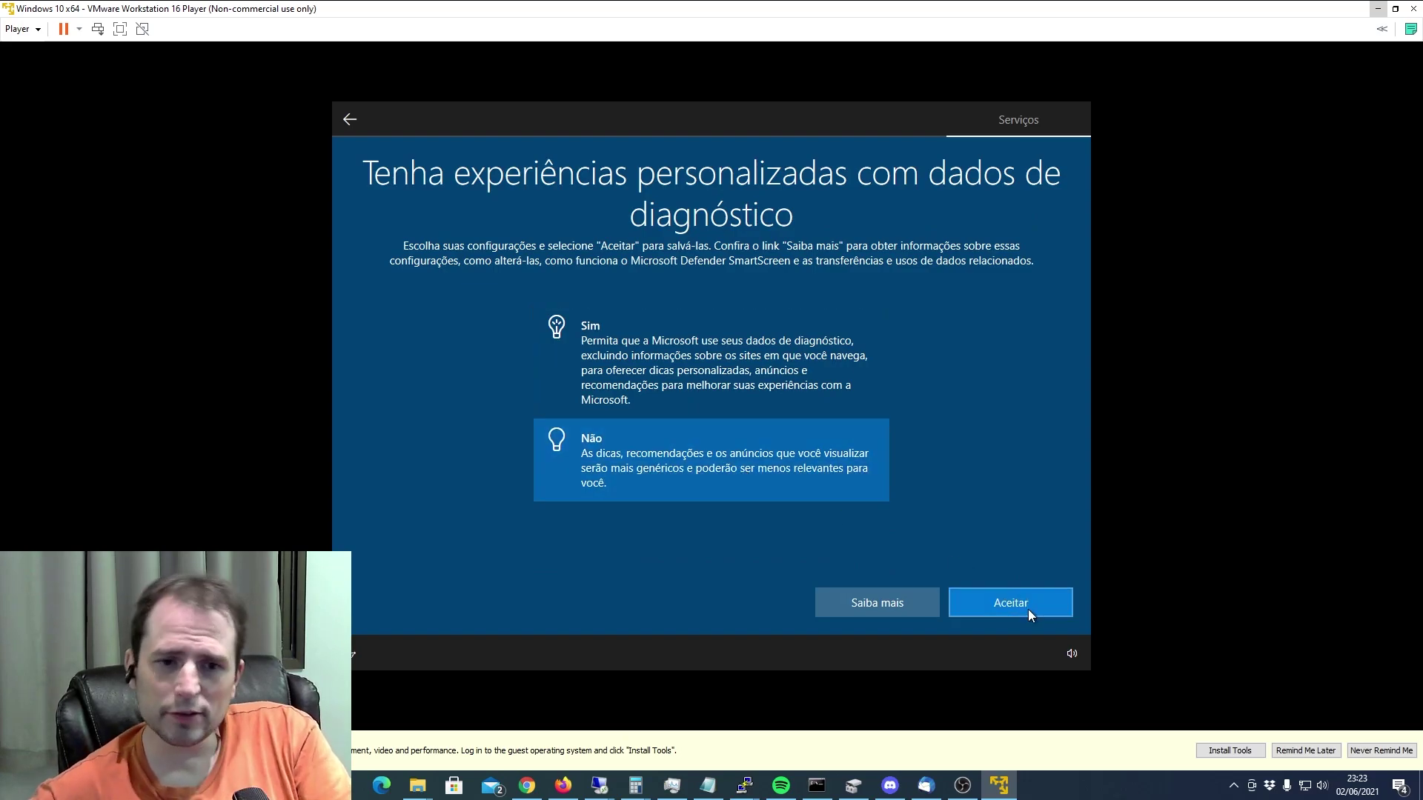
pyautogui.click(1029, 609)
pyautogui.click(644, 416)
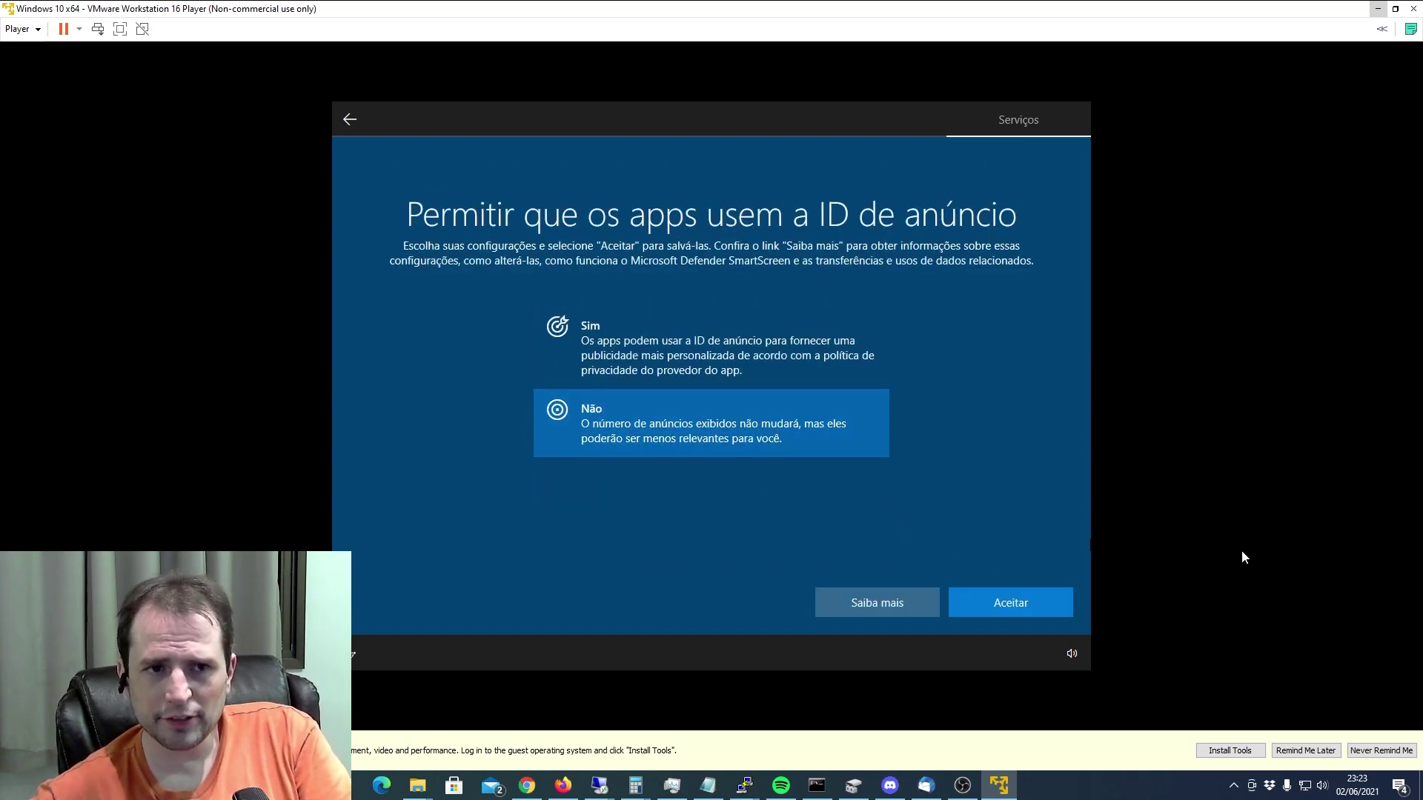
pyautogui.click(1007, 607)
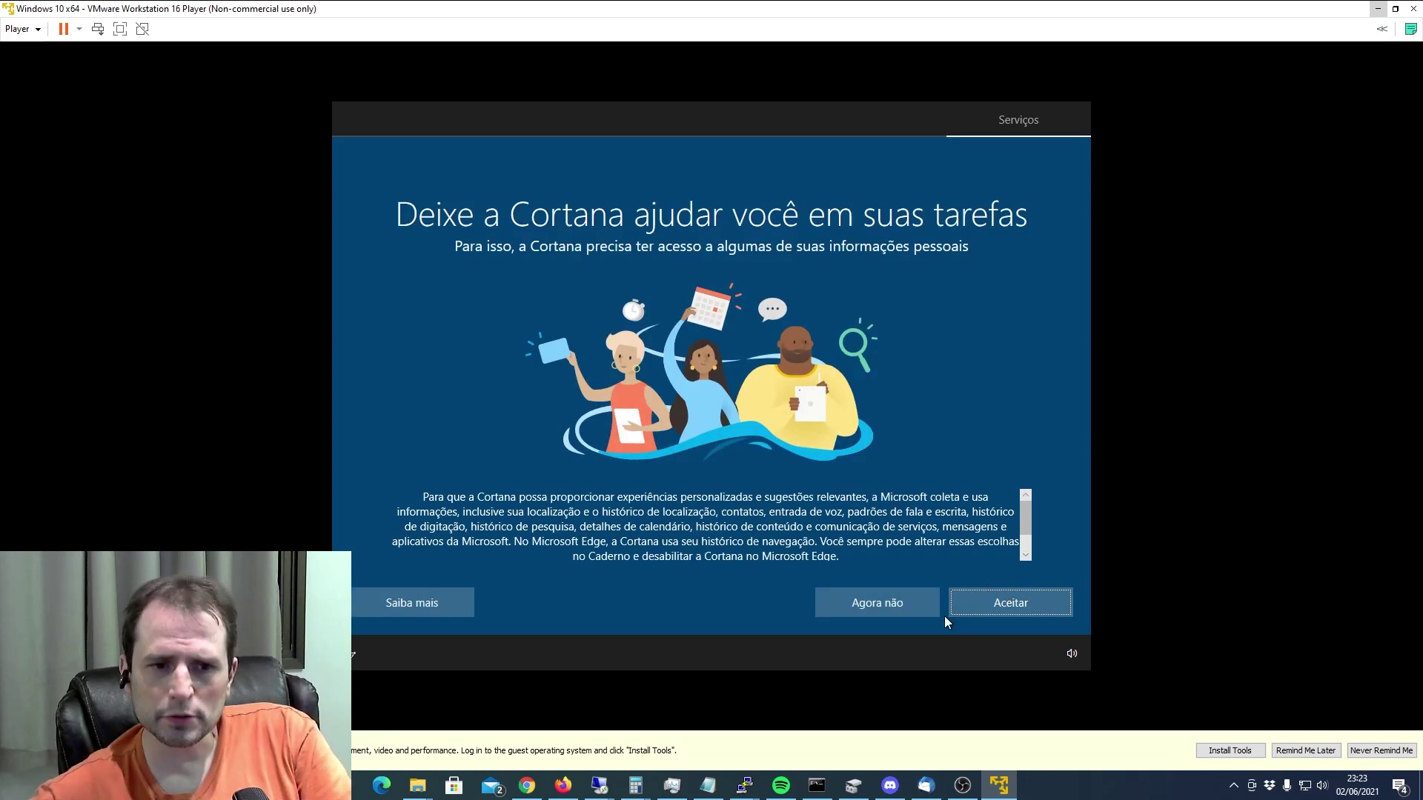
# Step: Decline Cortana for now and postpone the Microsoft Edge introduction offered on the new desktop
pyautogui.click(895, 612)
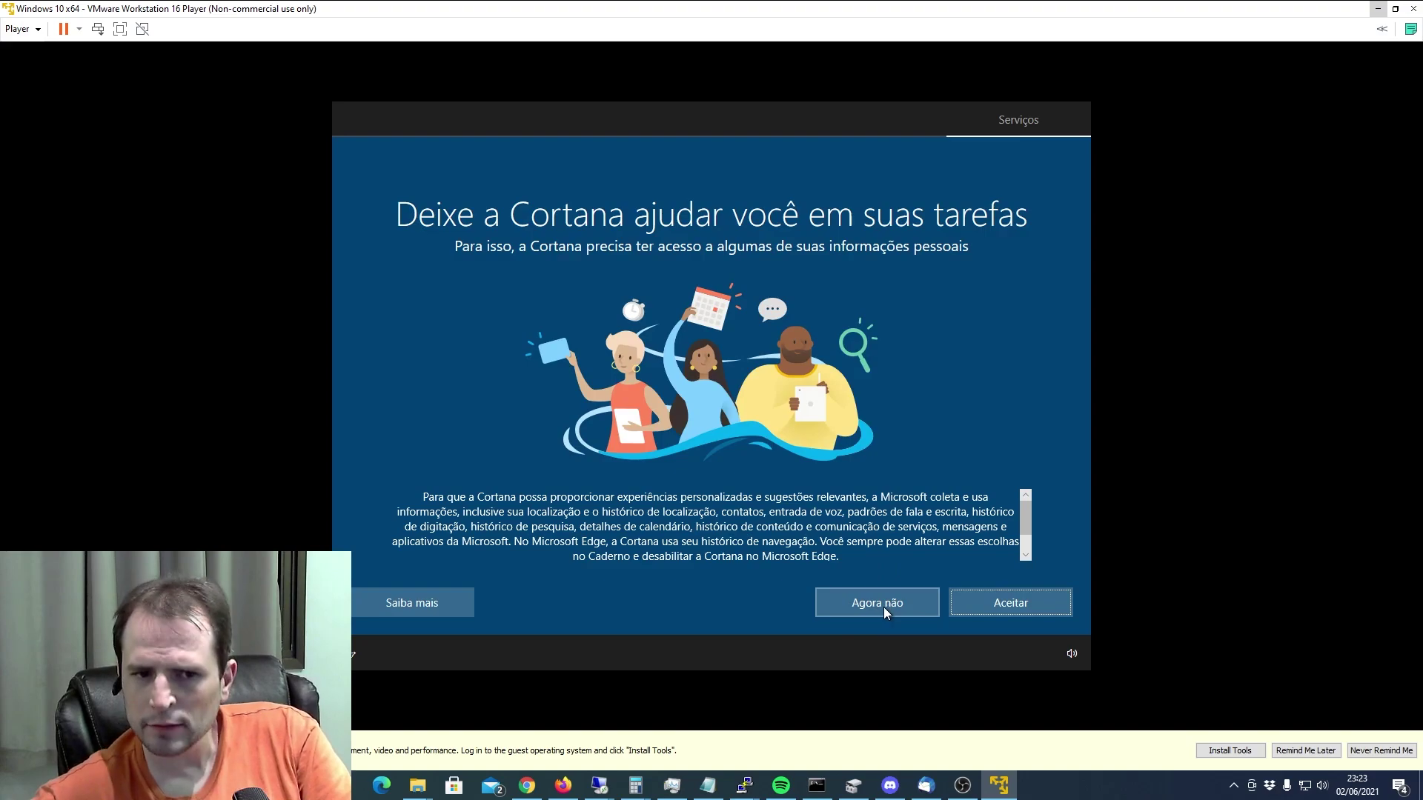
pyautogui.click(887, 603)
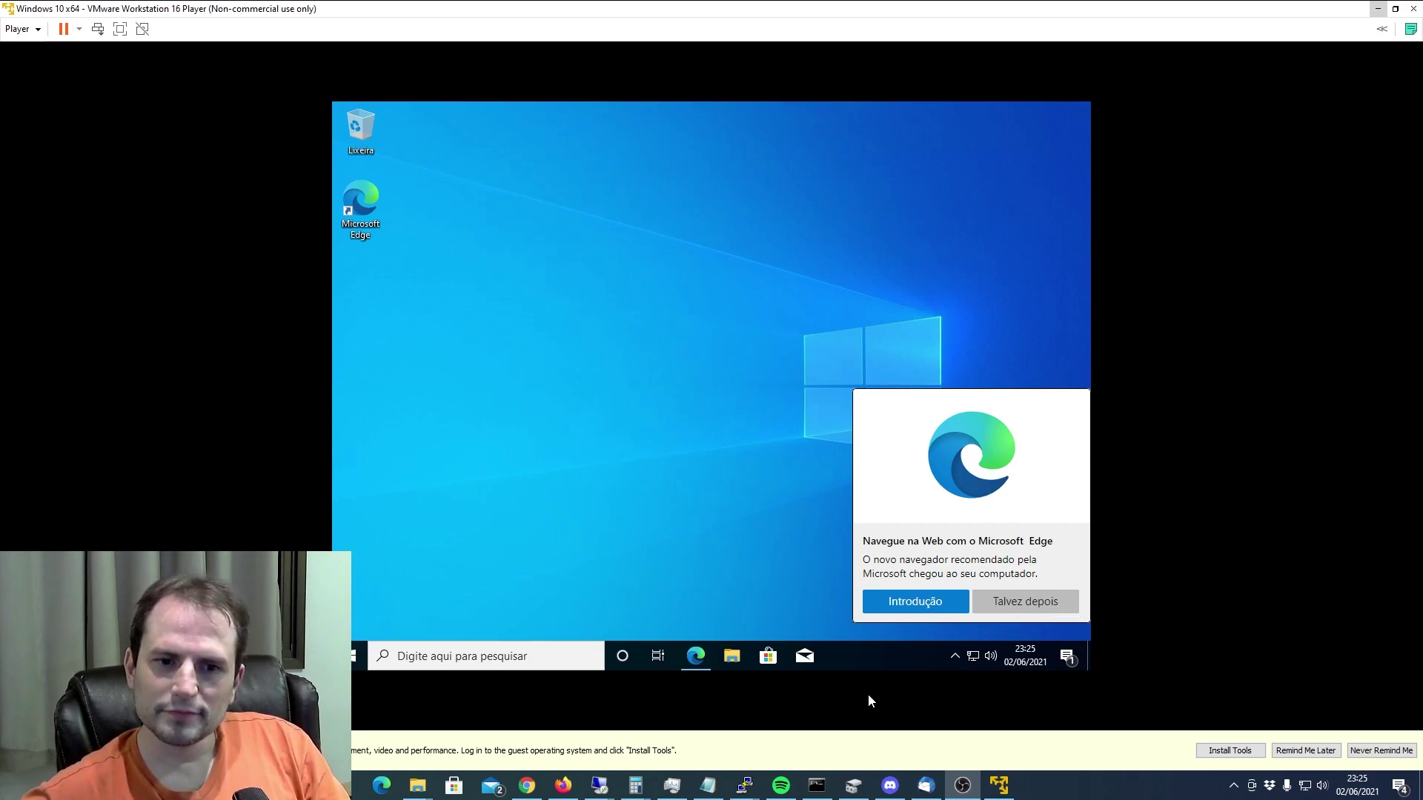
pyautogui.click(1035, 607)
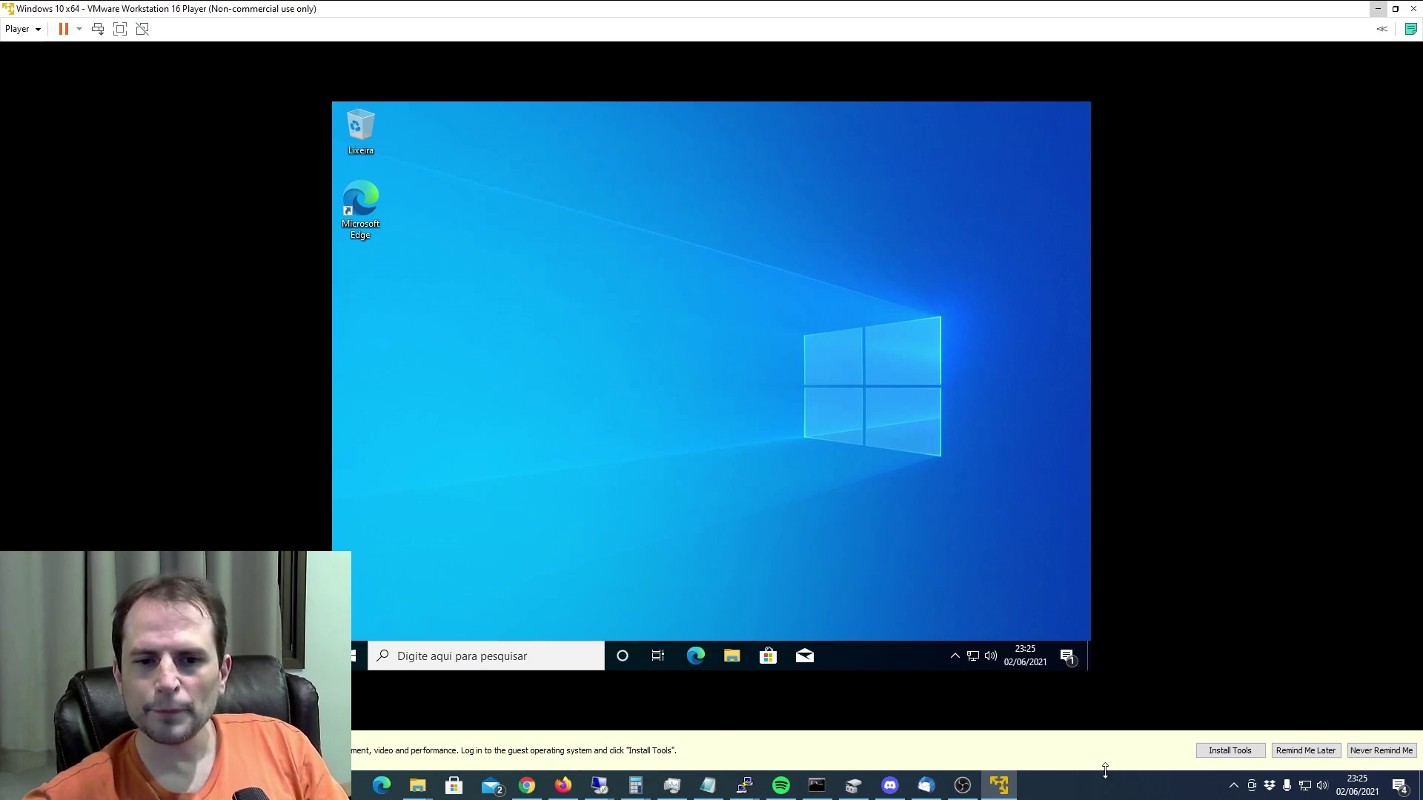
# Step: Download VMware Tools for the virtual machine and run setup64.exe from its DVD drive, allowing it to make changes
pyautogui.click(1232, 752)
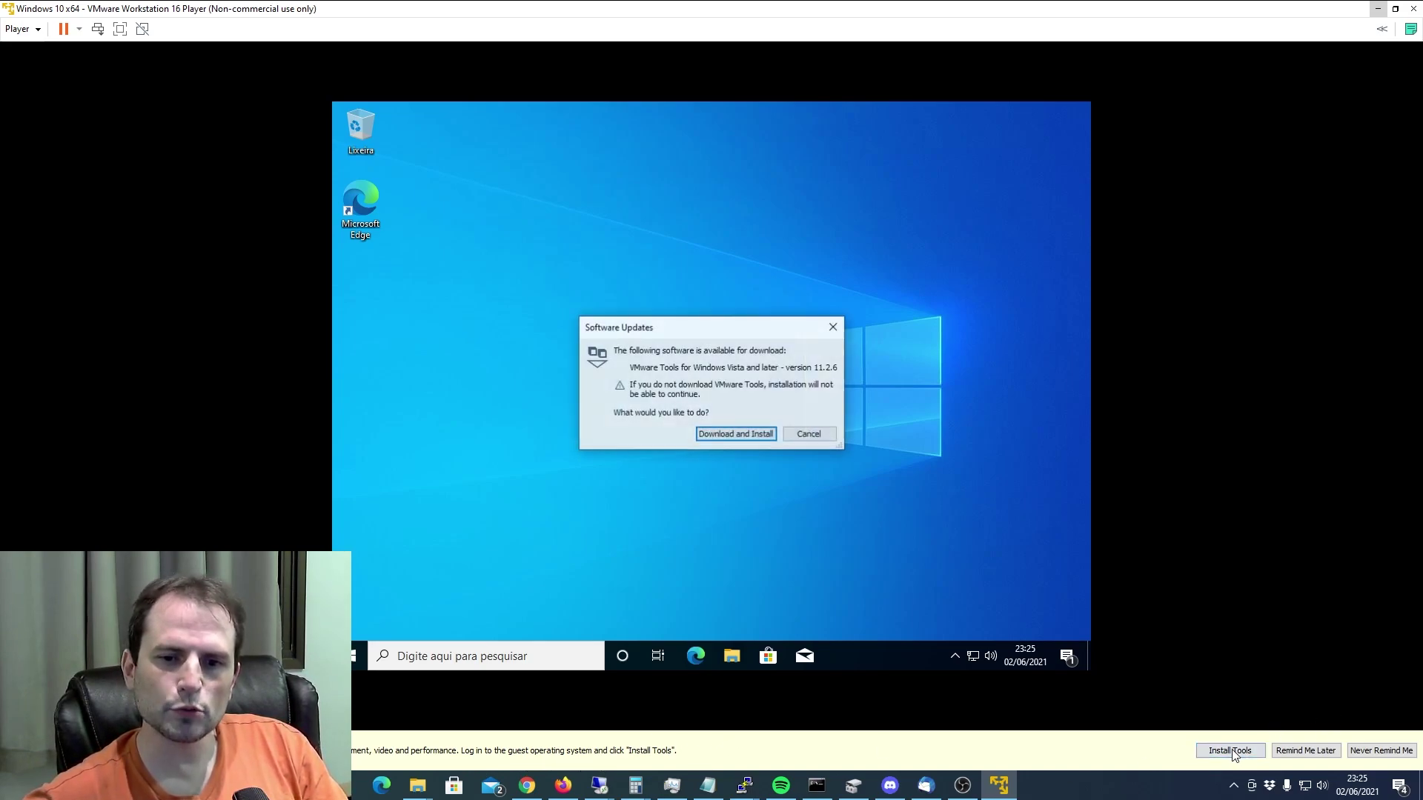
pyautogui.click(737, 439)
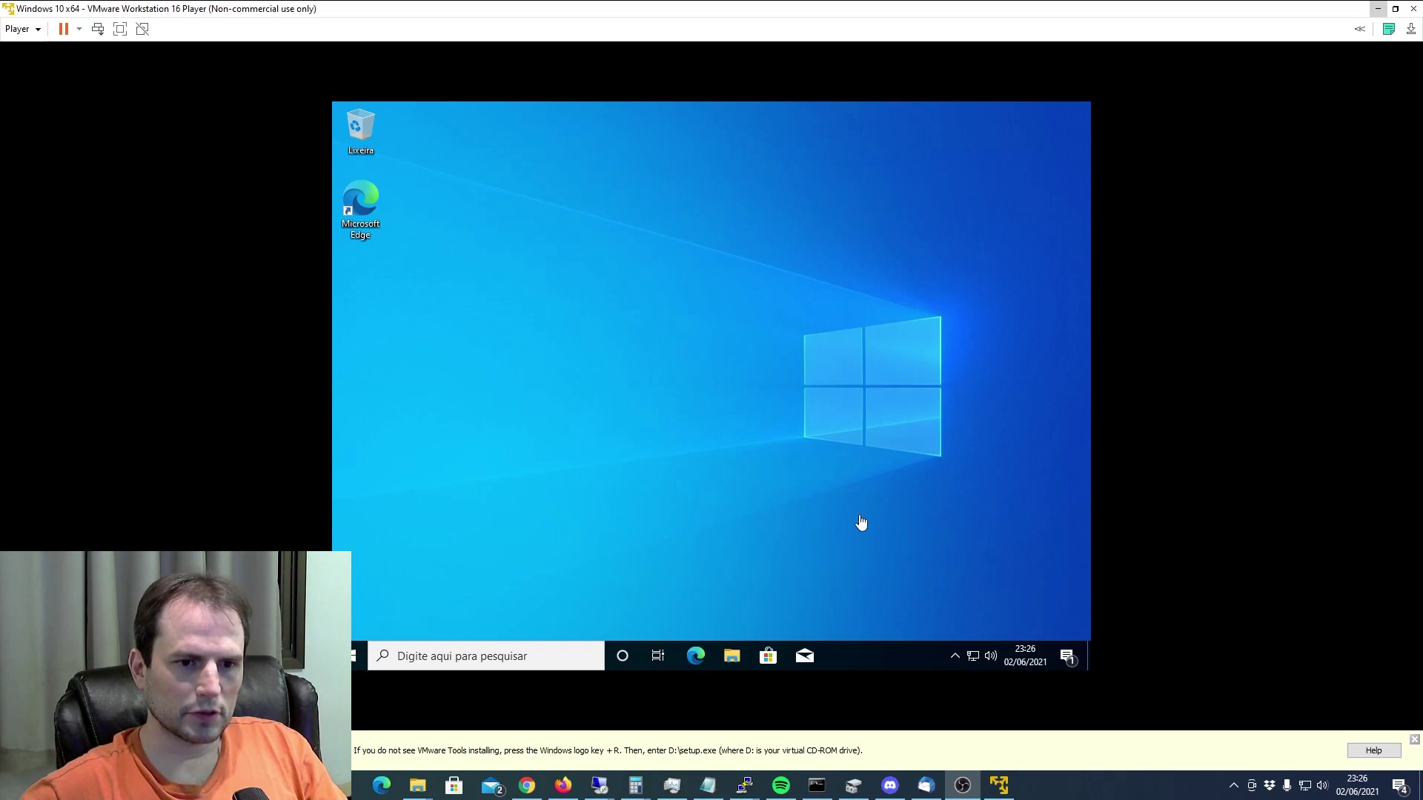
pyautogui.click(750, 666)
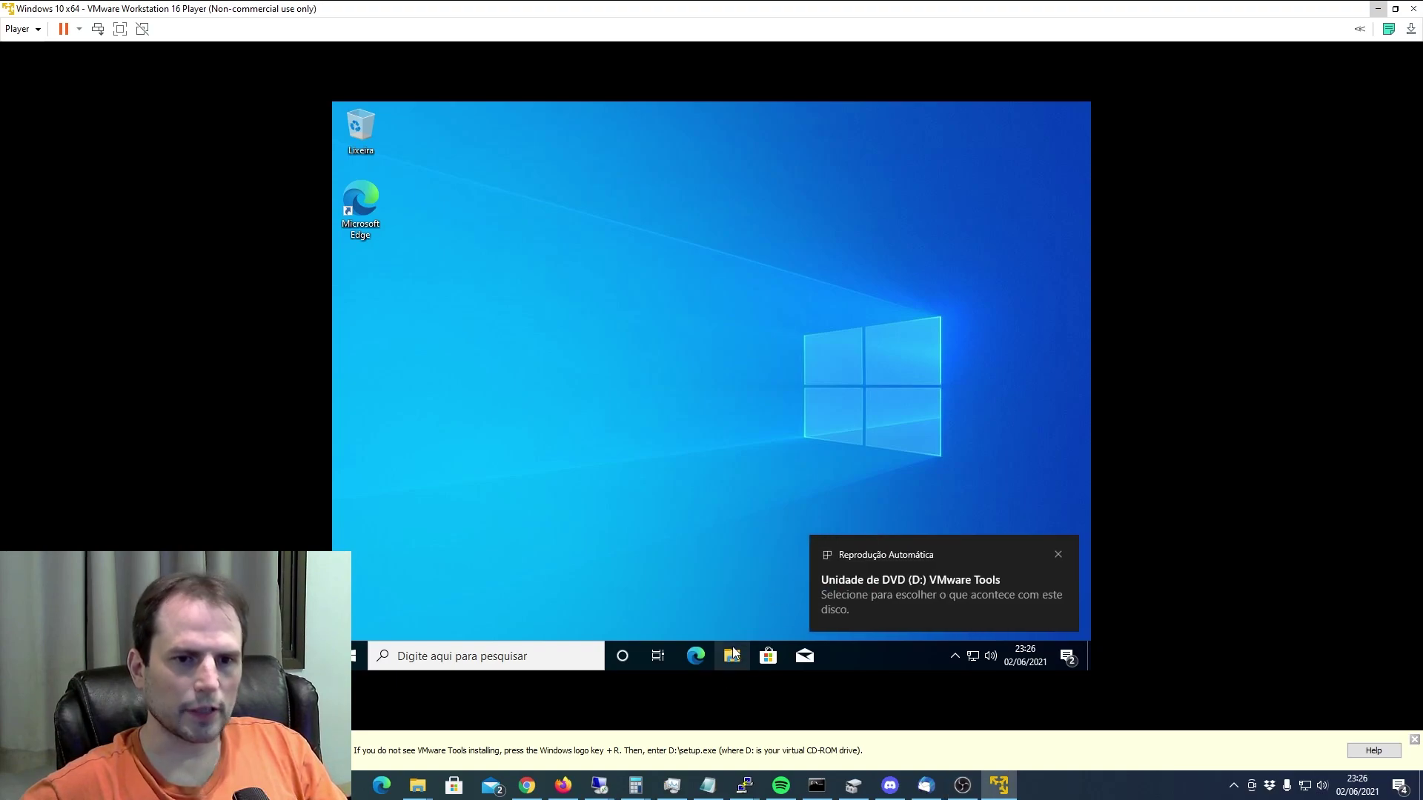
pyautogui.click(955, 581)
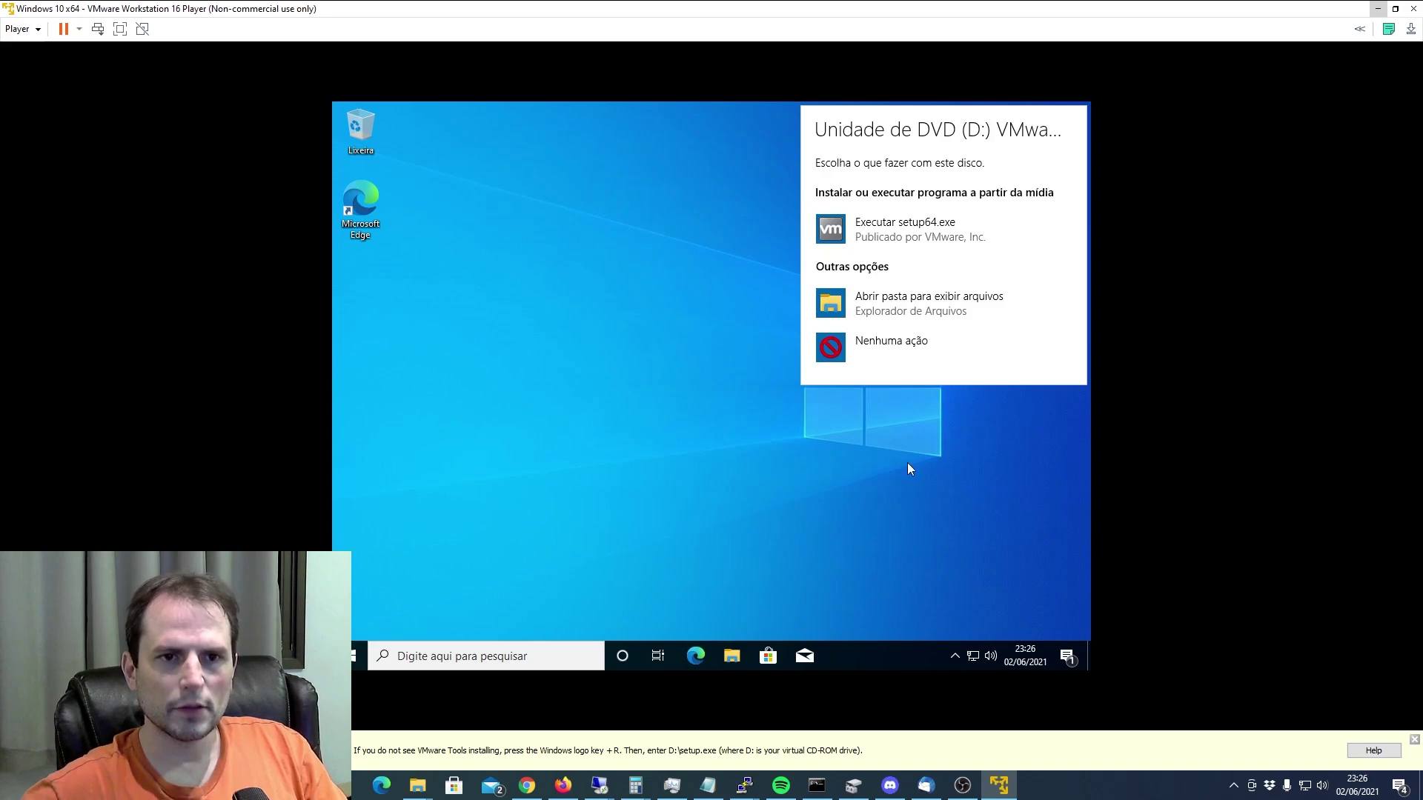
pyautogui.click(911, 228)
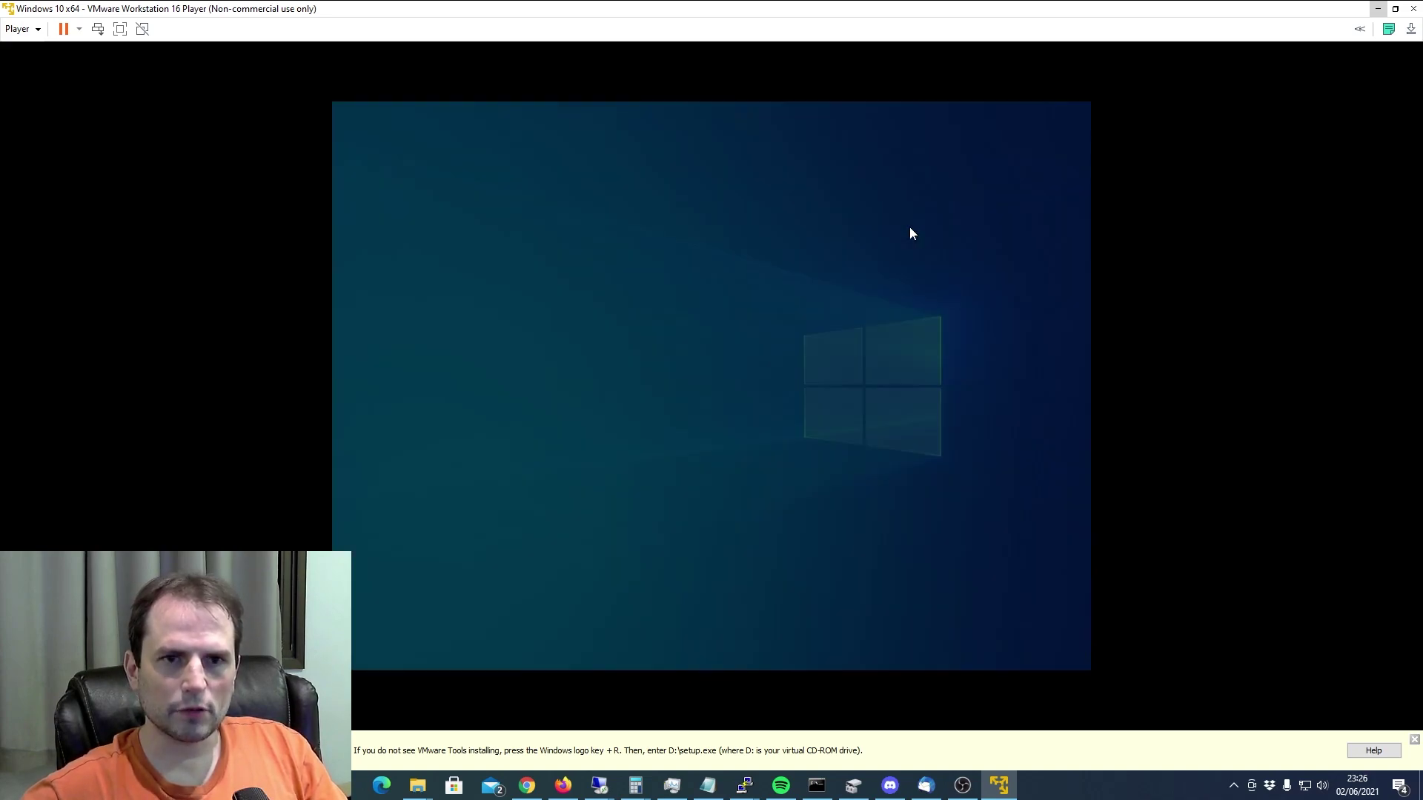
pyautogui.click(656, 478)
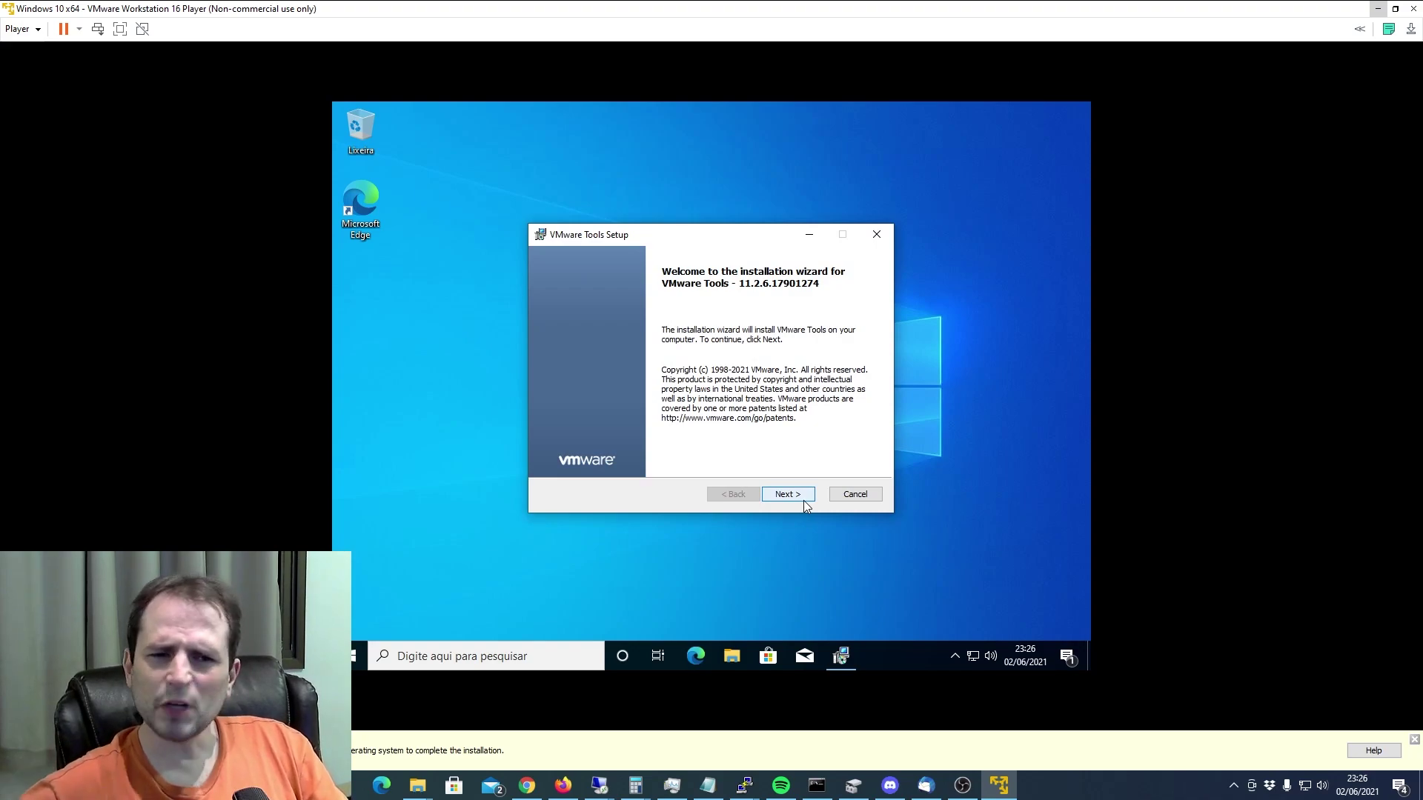
# Step: Install VMware Tools with the Typical setup type and finish the setup wizard
pyautogui.click(806, 499)
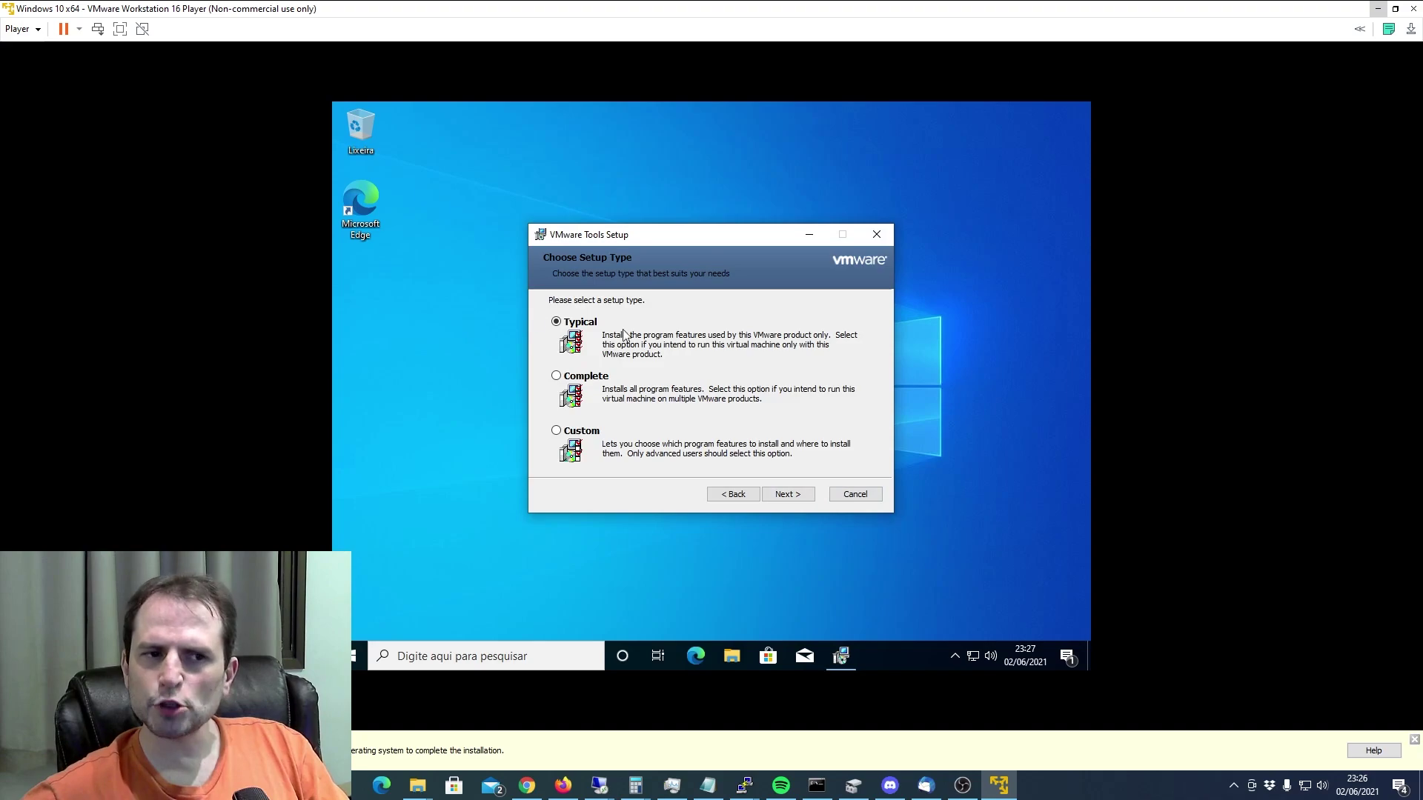
pyautogui.click(801, 494)
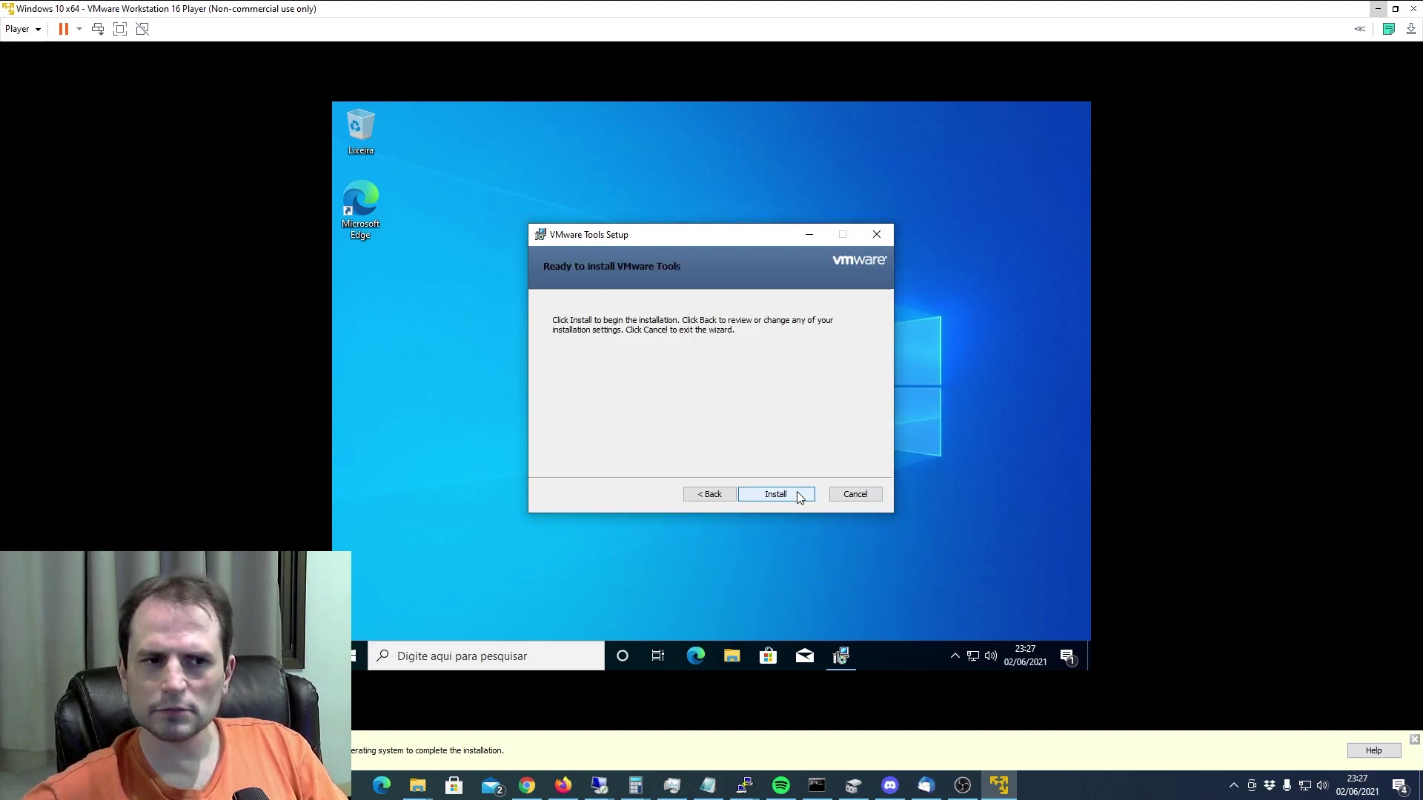
pyautogui.click(800, 496)
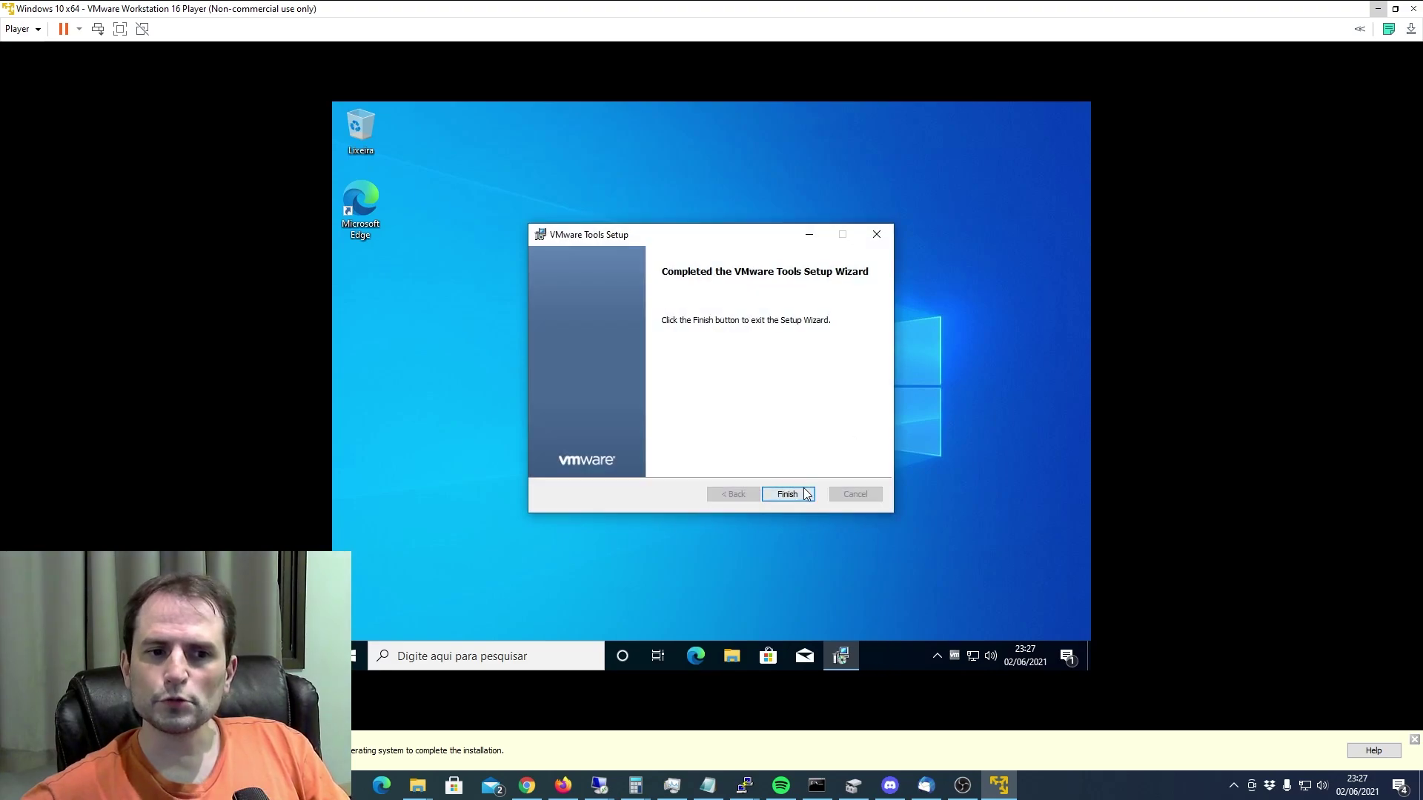
pyautogui.click(806, 494)
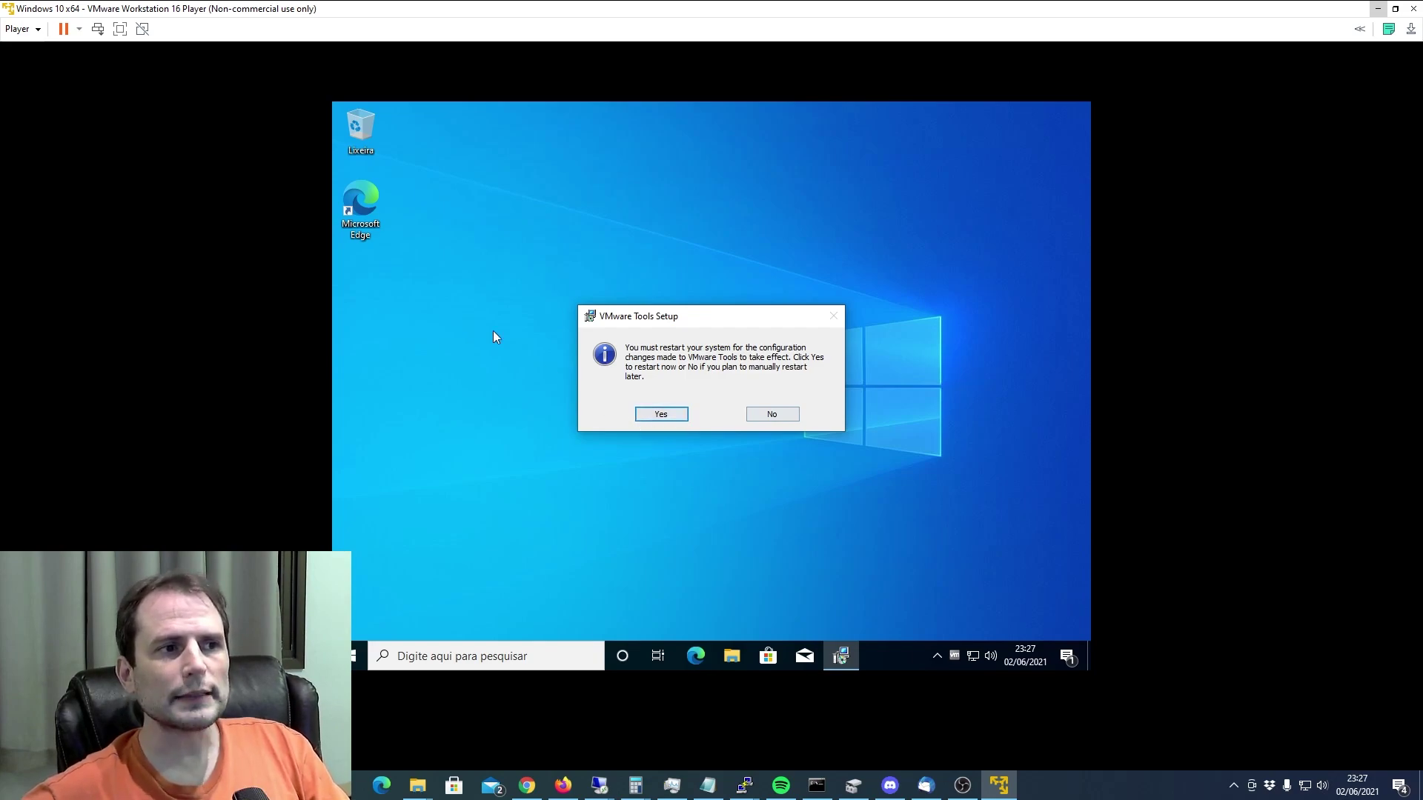
# Step: Show the drives under Este Computador in the guest's File Explorer and disconnect the virtual machine's CD/DVD (SATA) device
pyautogui.click(731, 658)
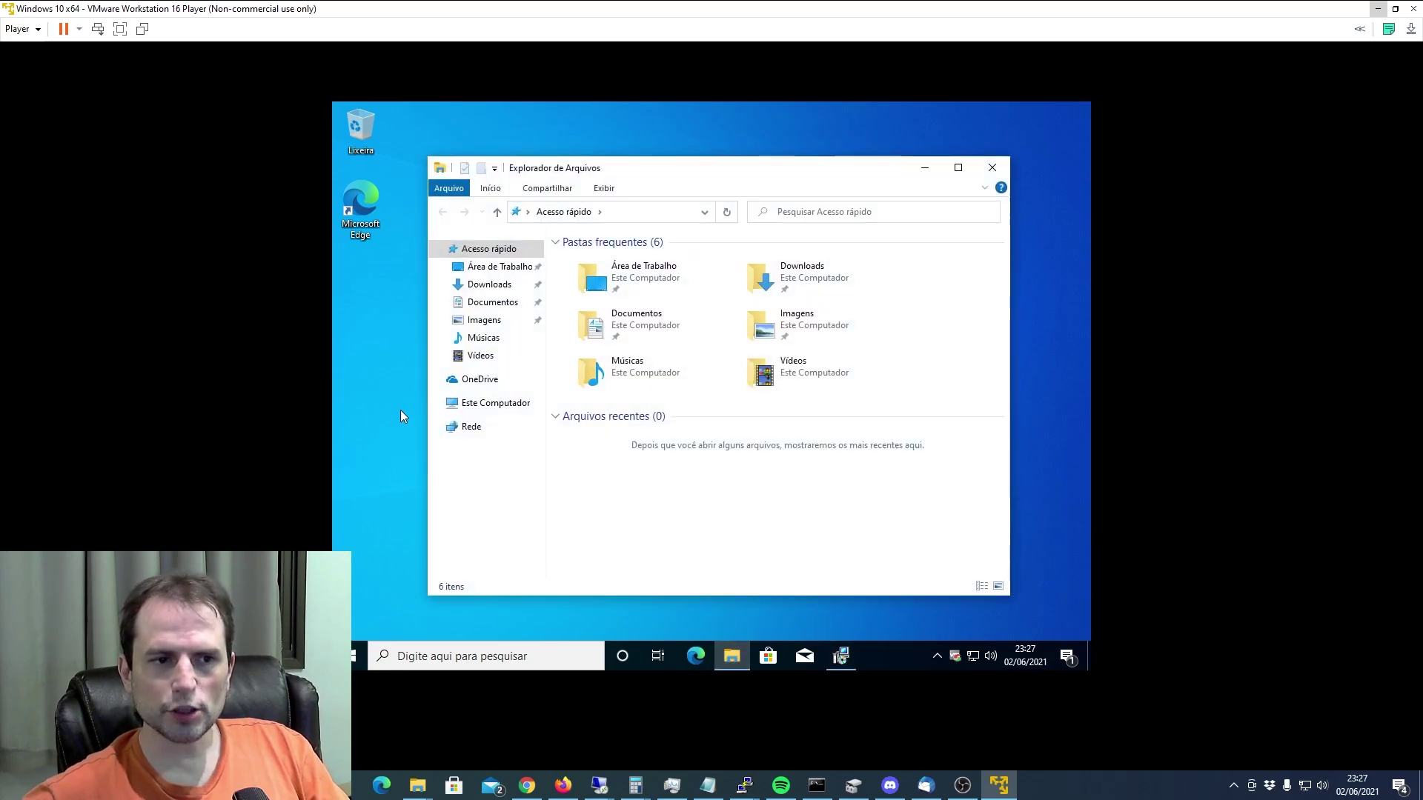
pyautogui.click(511, 401)
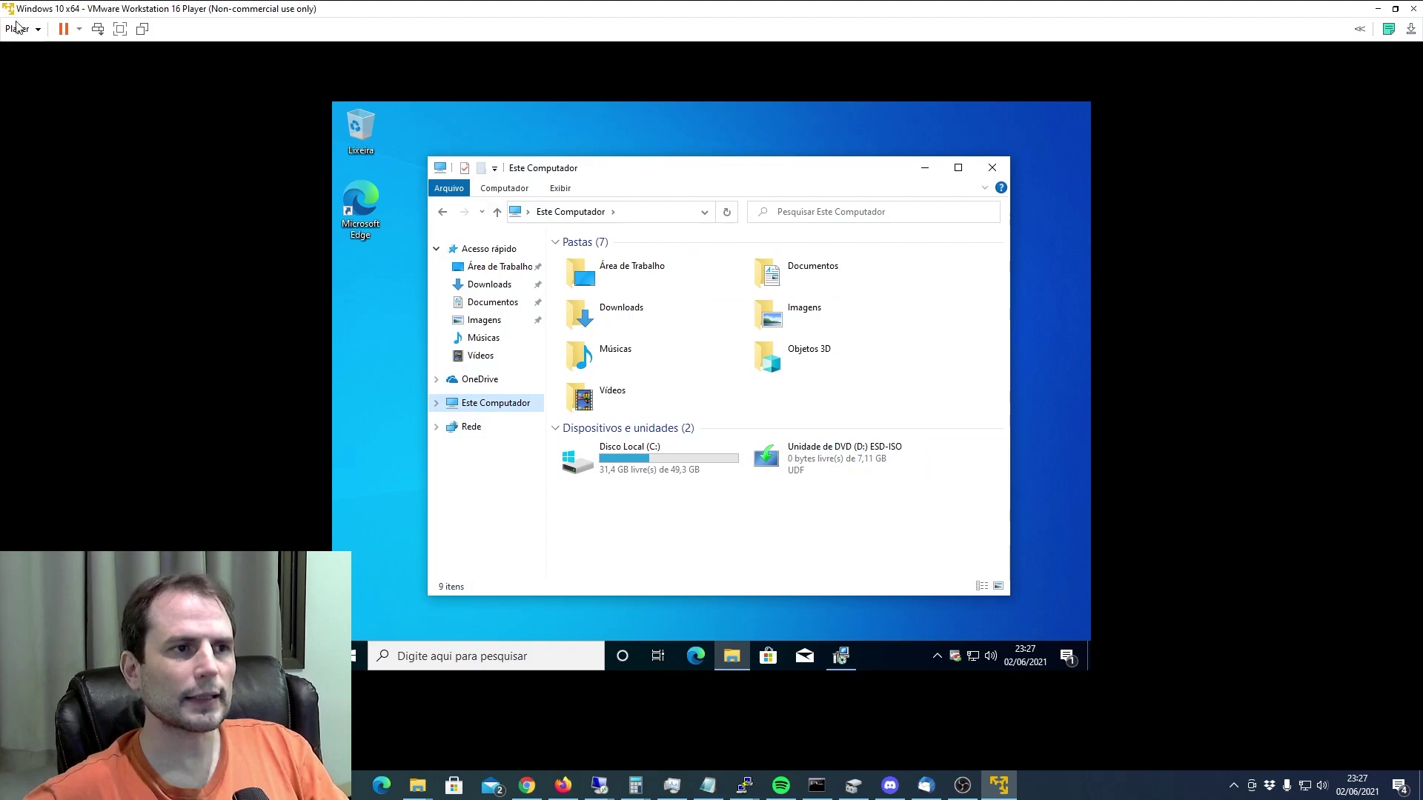
pyautogui.click(37, 30)
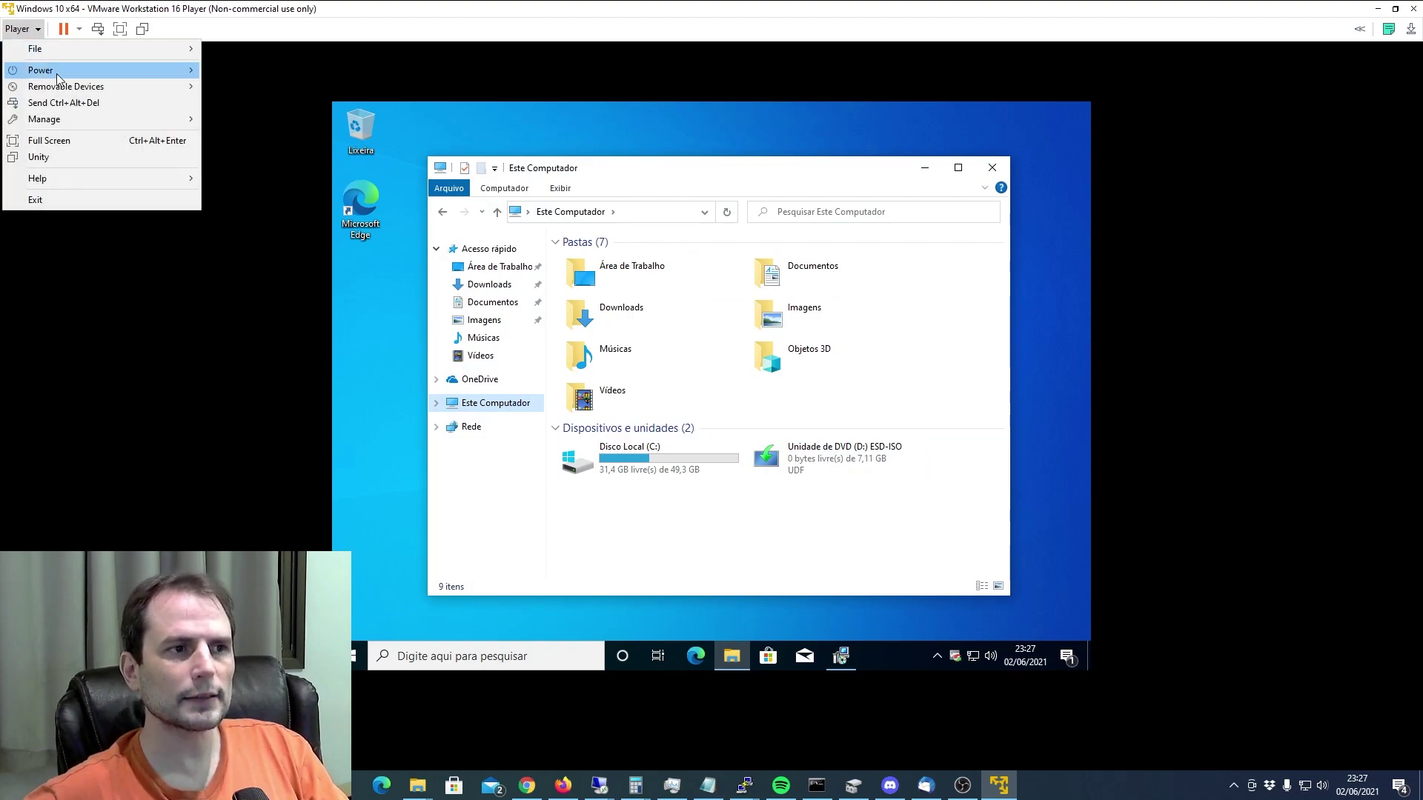
pyautogui.moveTo(82, 87)
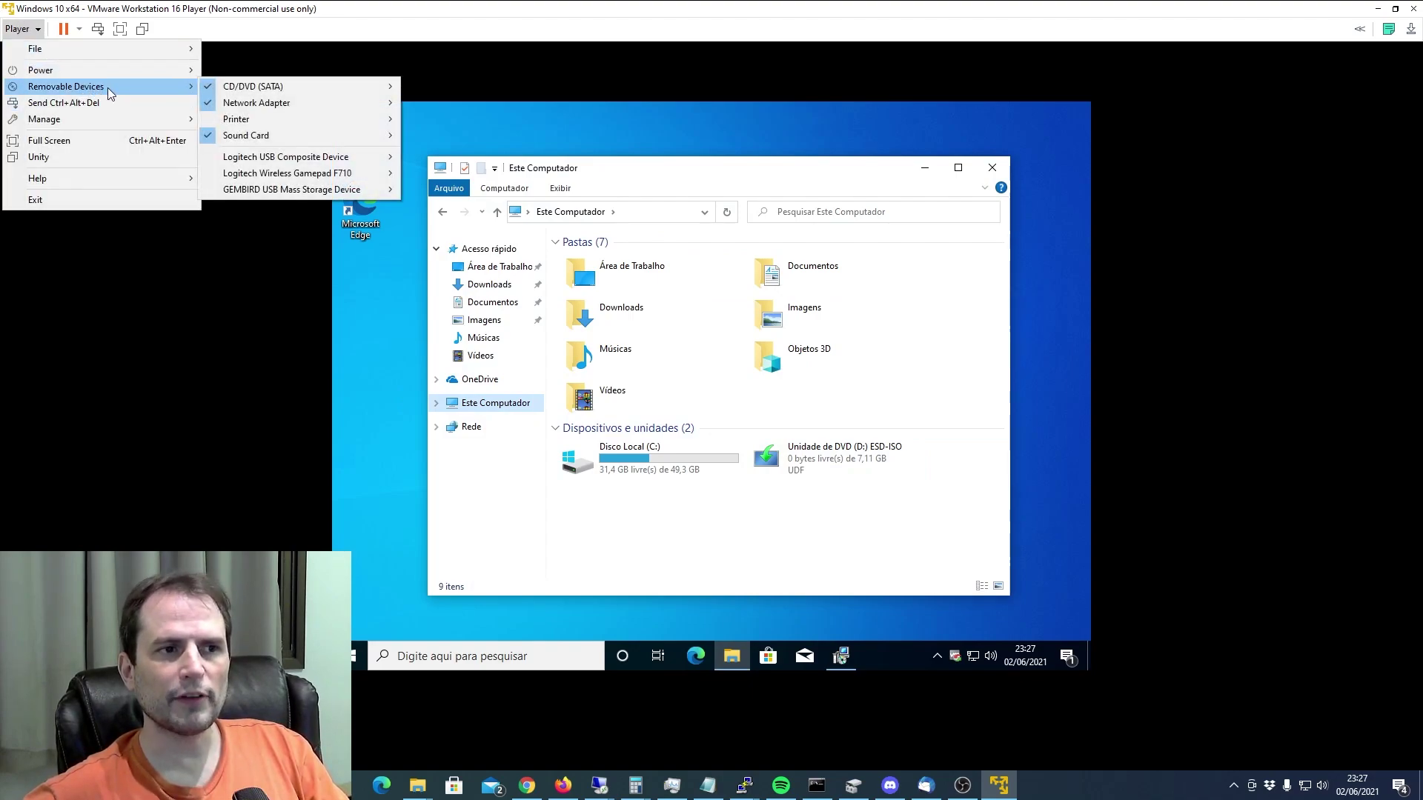
pyautogui.moveTo(275, 93)
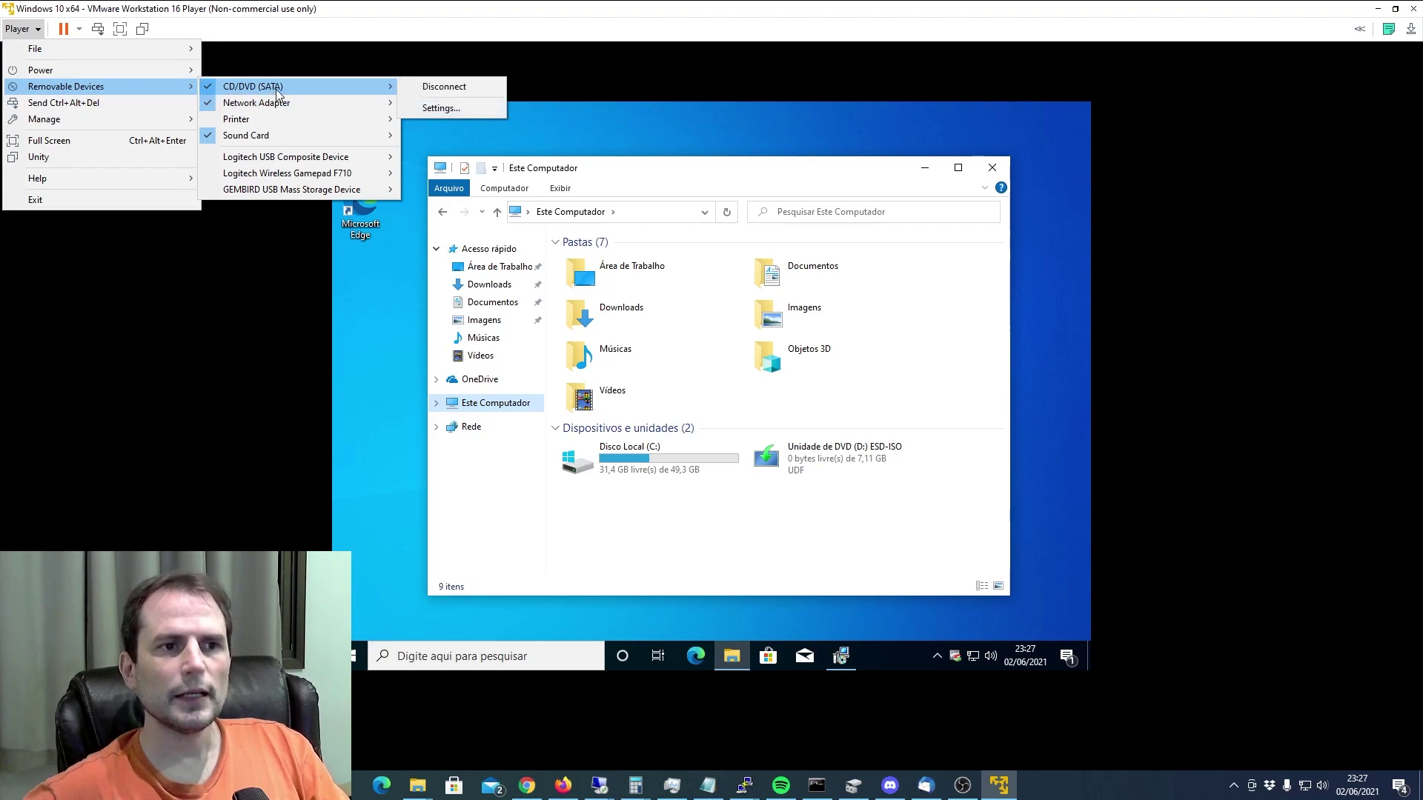
pyautogui.click(453, 87)
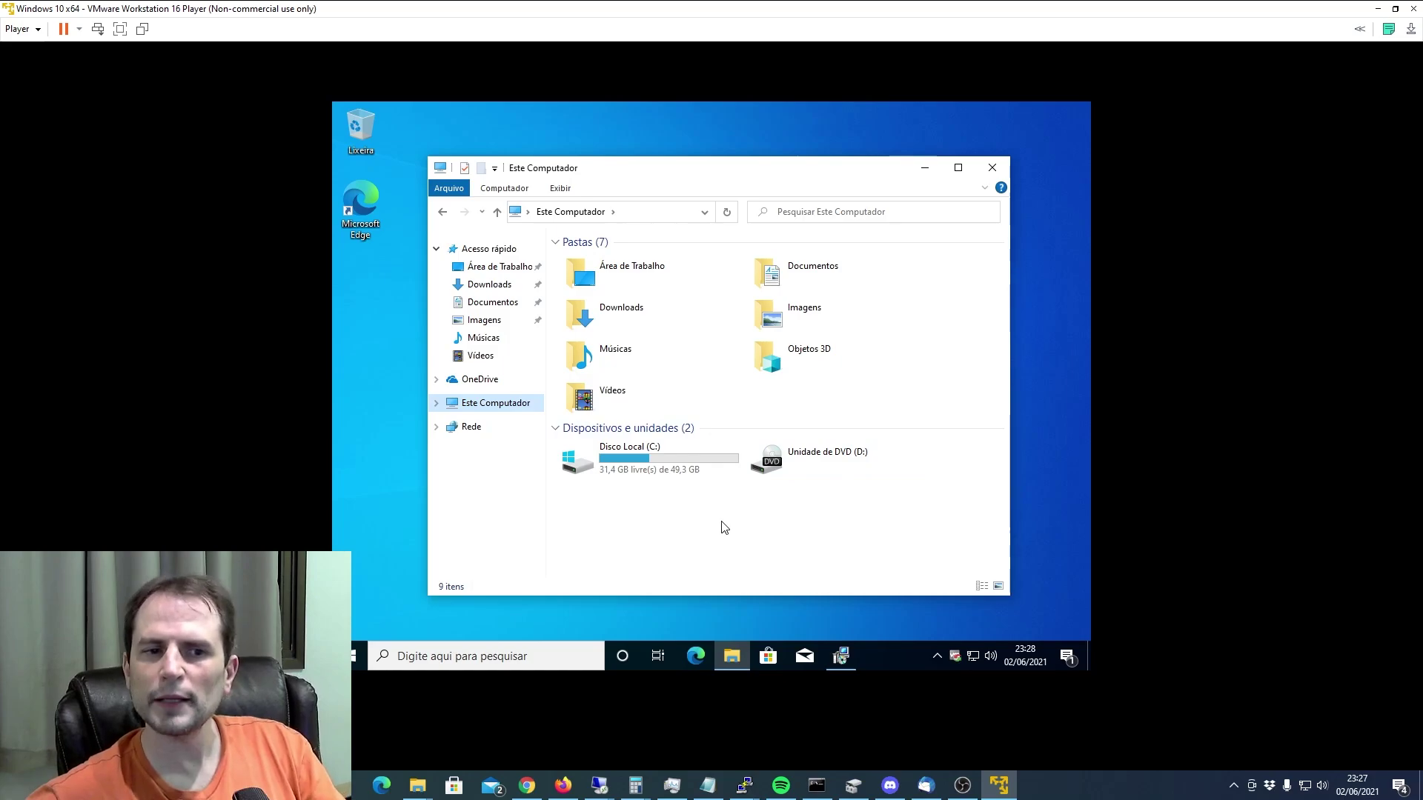
# Step: Close the guest's File Explorer, restart Windows to apply the VMware Tools changes, and sign in with the account password
pyautogui.click(1002, 166)
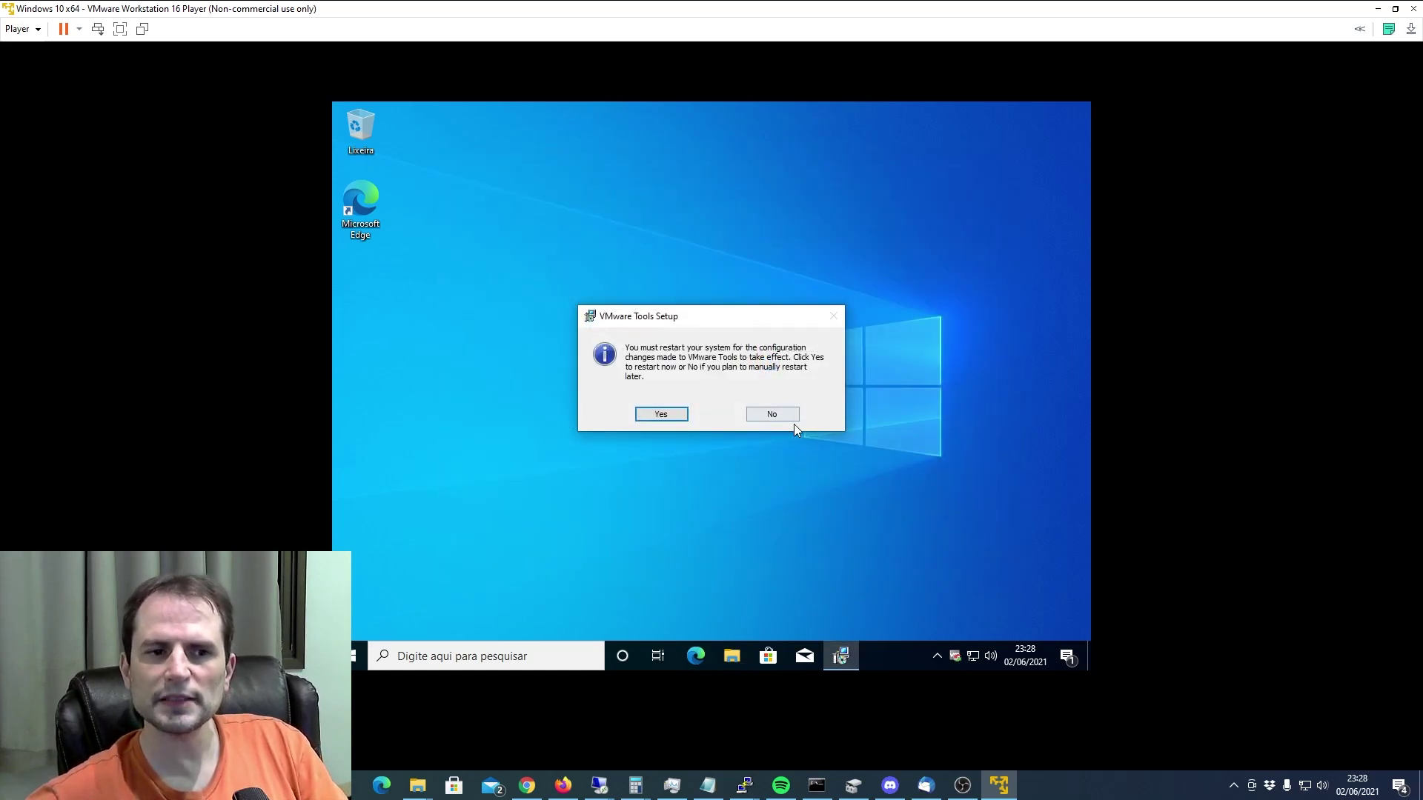
pyautogui.click(661, 416)
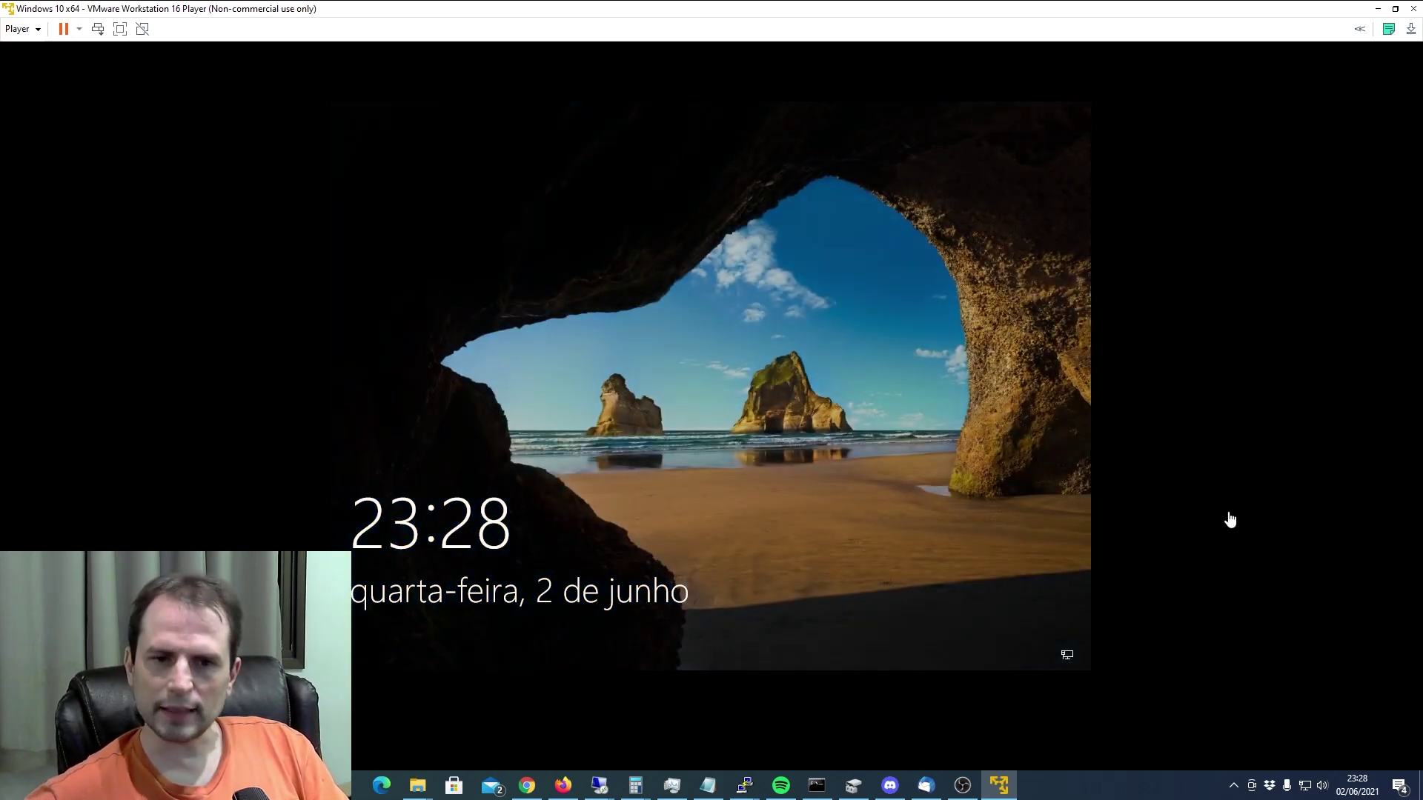
pyautogui.click(708, 485)
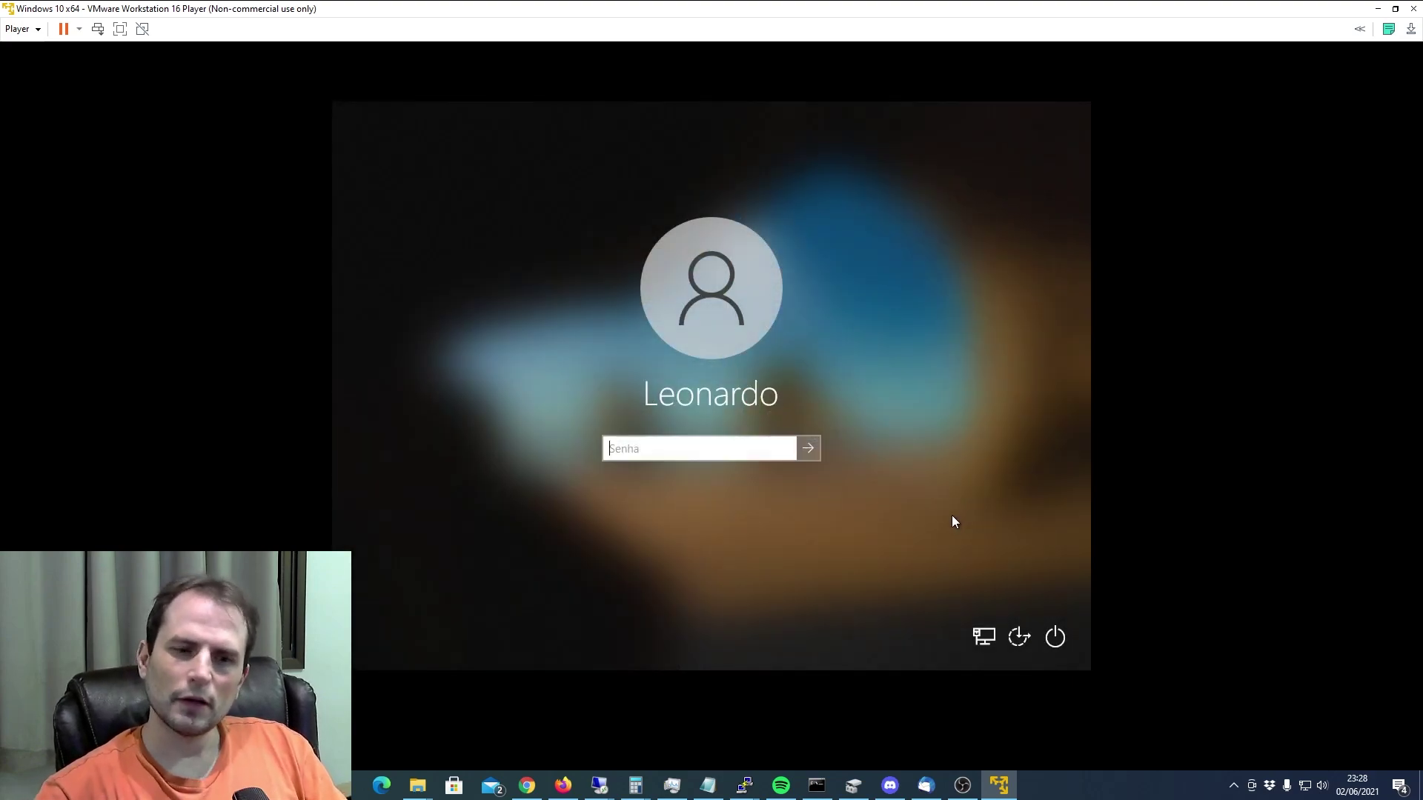
pyautogui.write('••••••••')
pyautogui.press('Return')
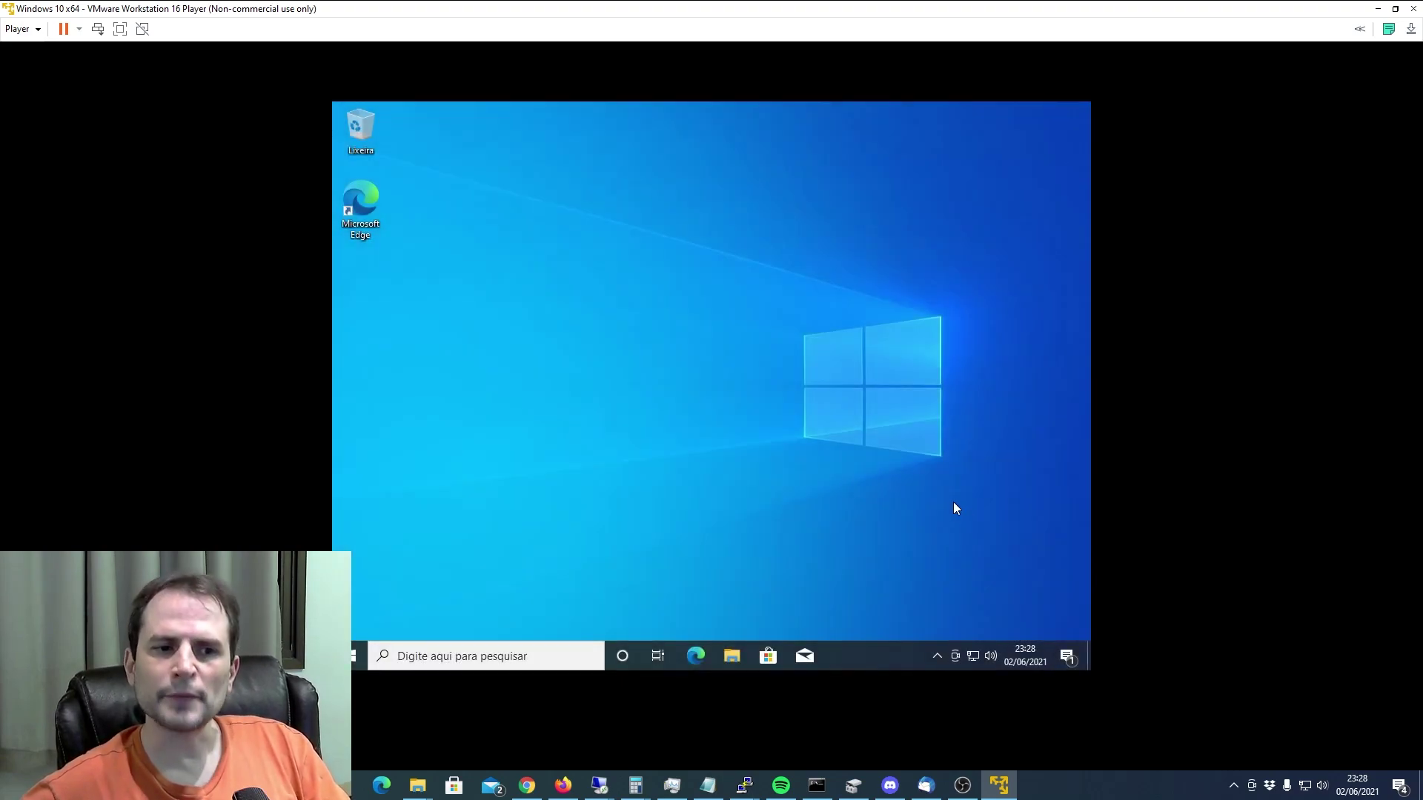
# Step: Set the guest's screen resolution to 1920 × 1200 in the display settings and keep the change
pyautogui.rightClick(707, 358)
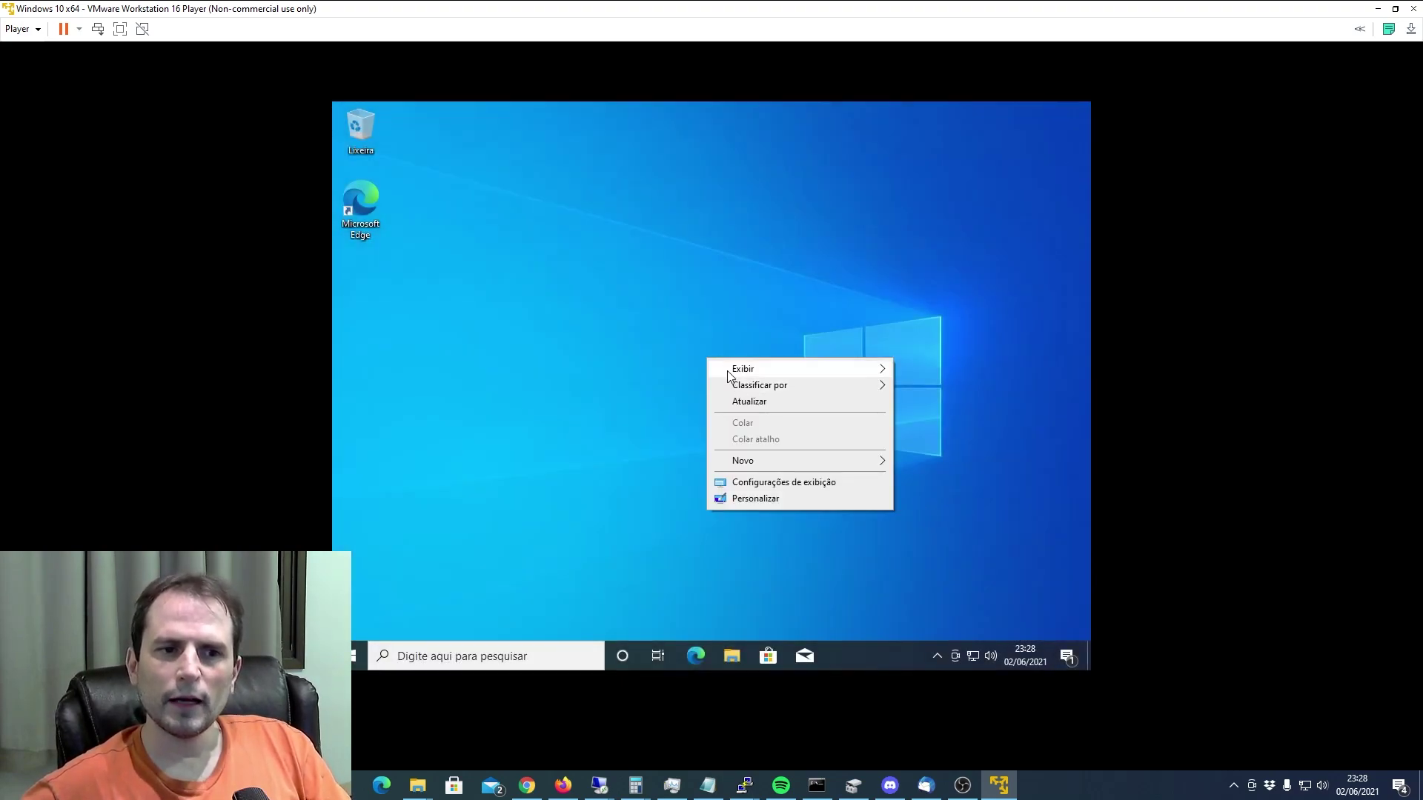
pyautogui.click(762, 498)
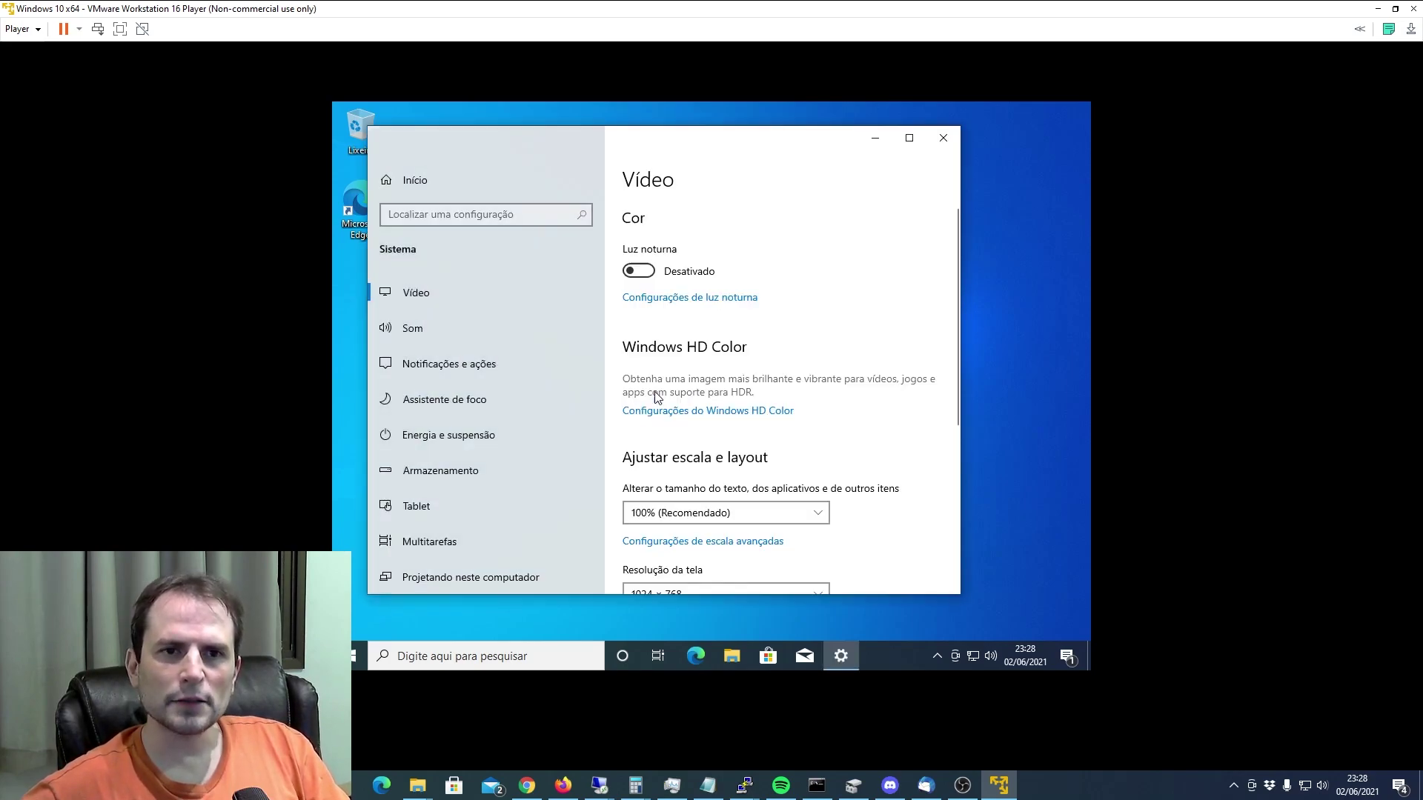
pyautogui.scroll(-2, 706, 440)
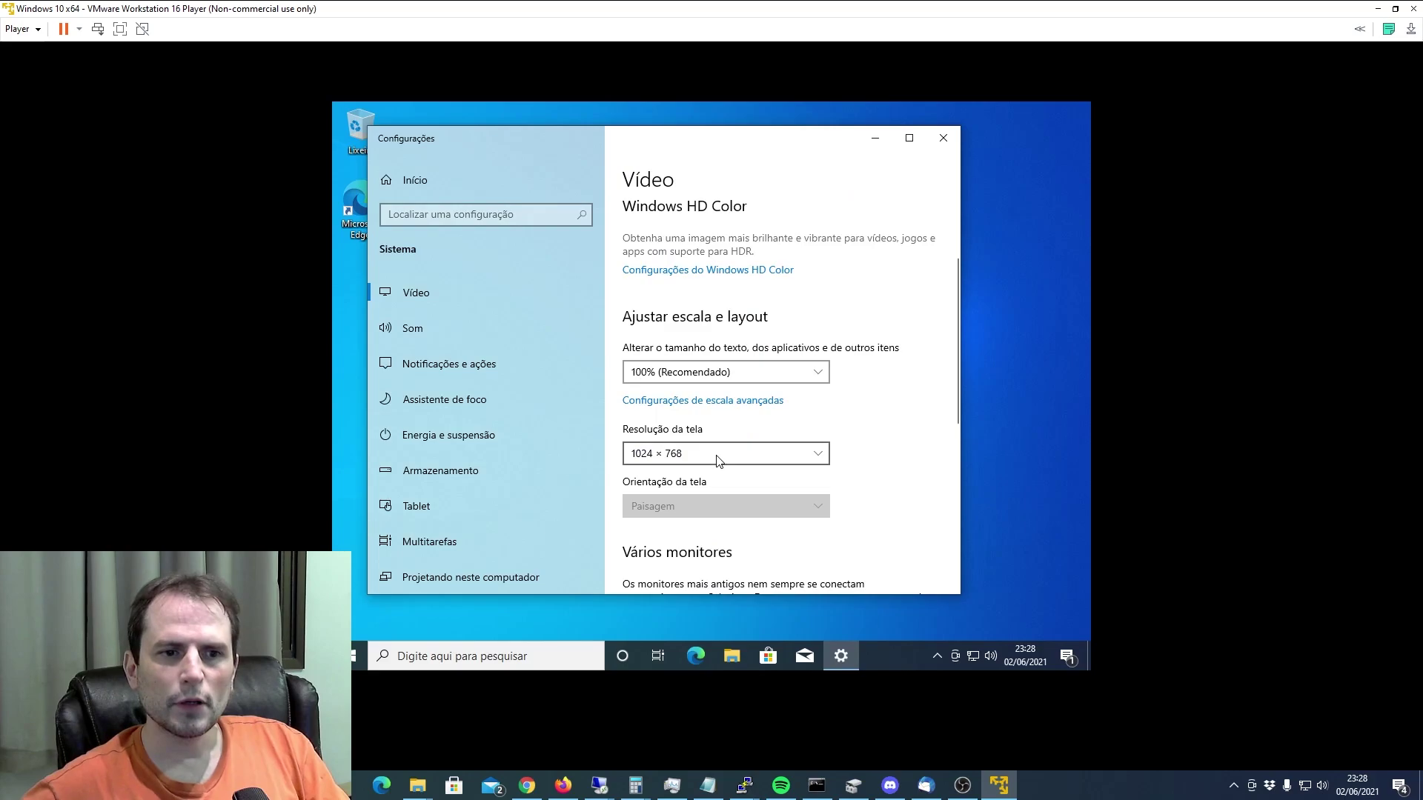
pyautogui.click(715, 455)
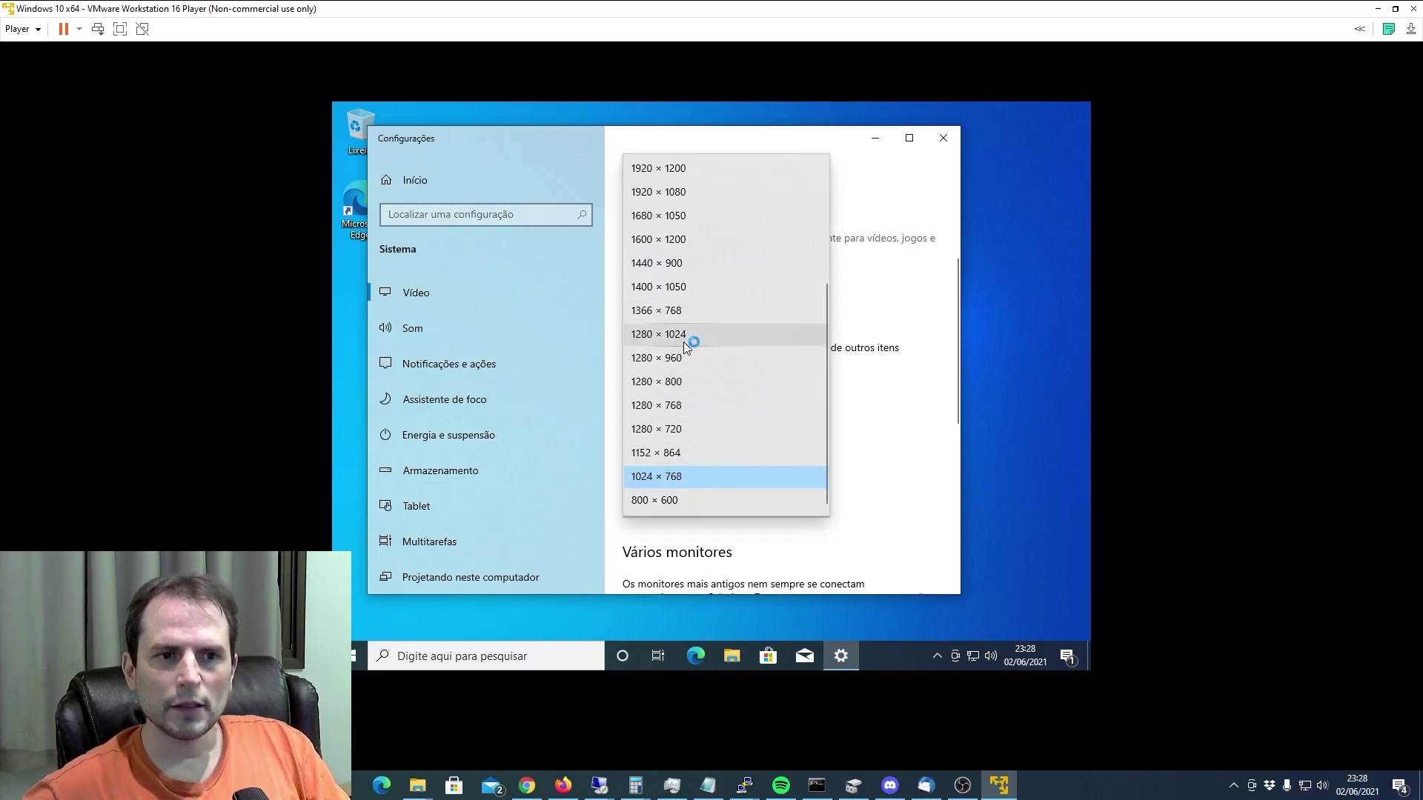
pyautogui.click(676, 169)
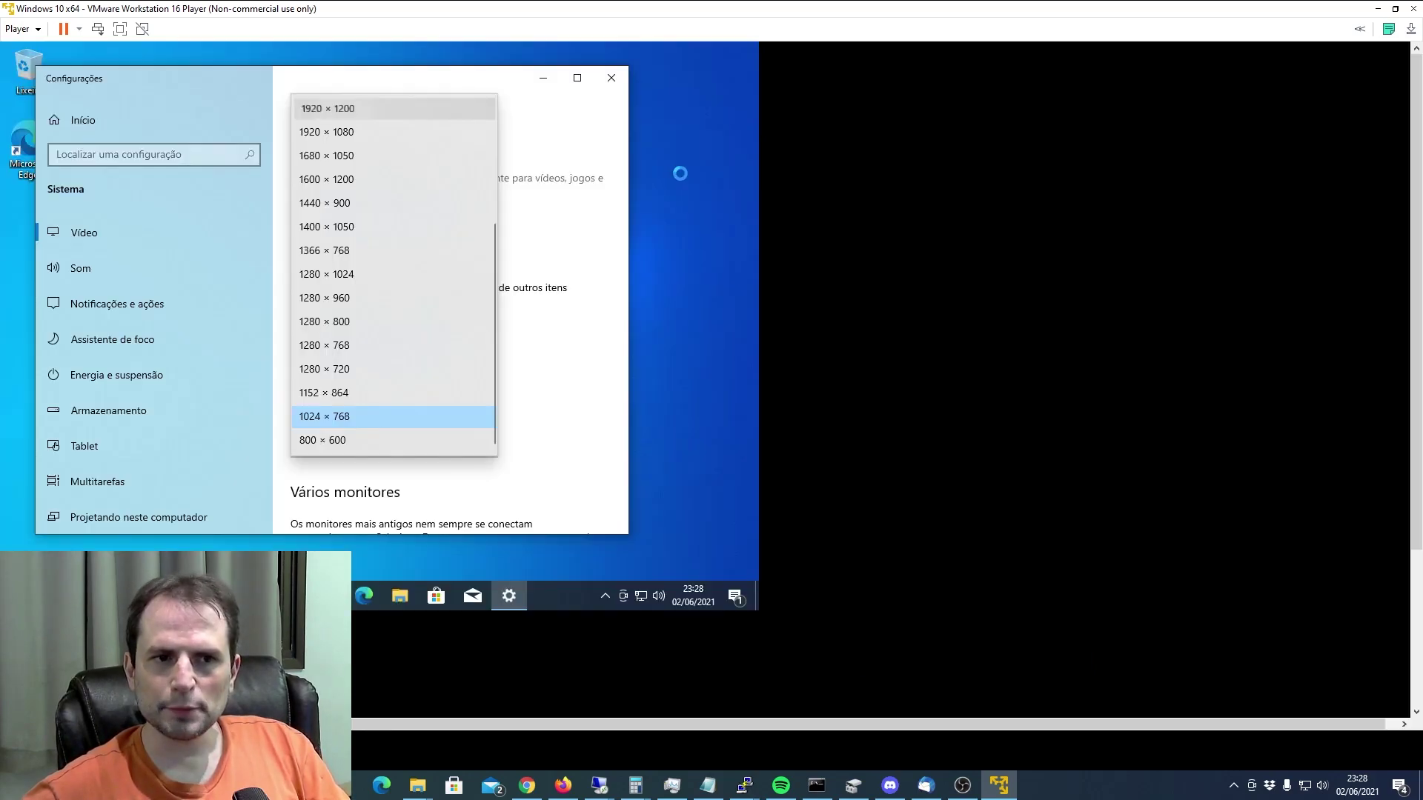
pyautogui.click(470, 343)
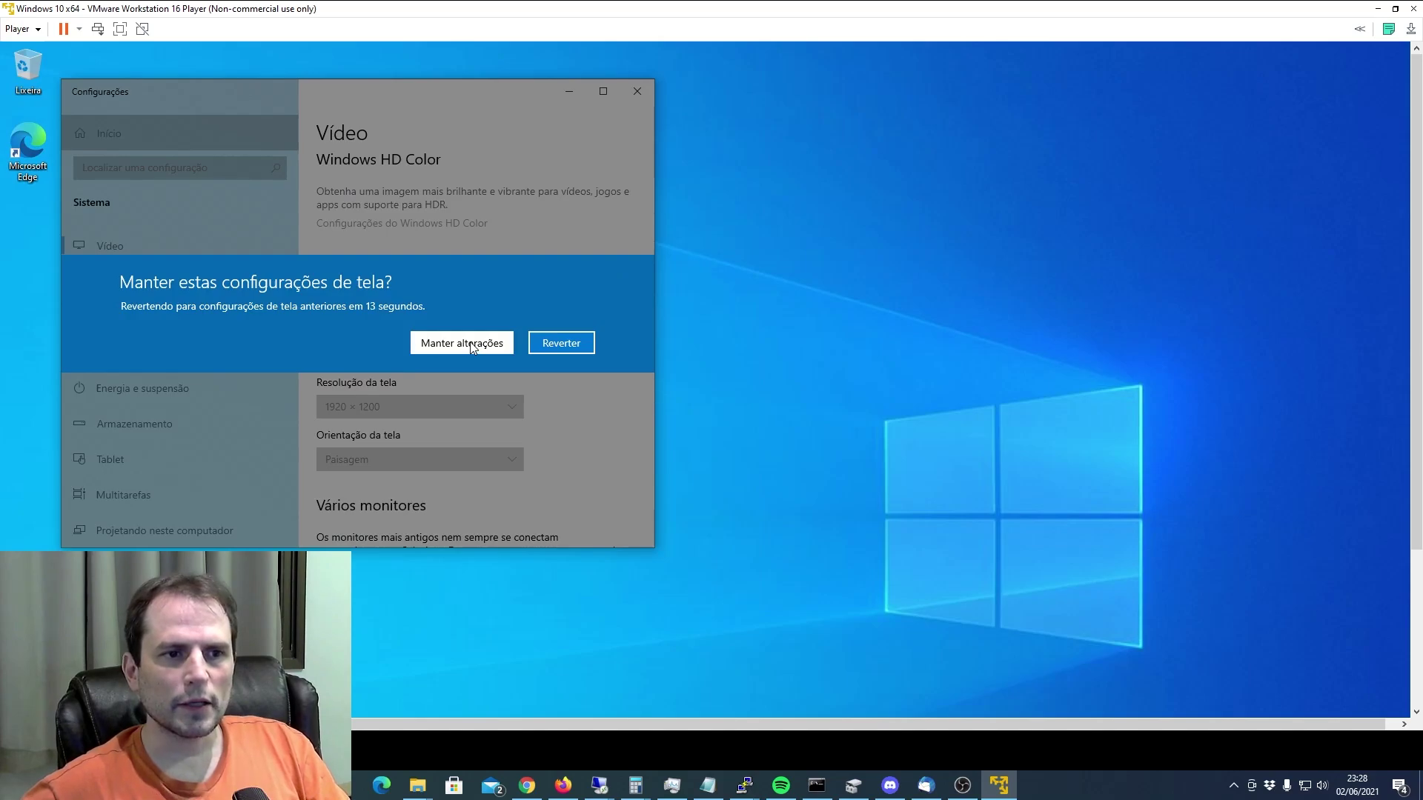
# Step: Restore and re-maximize the virtual machine window to refit the guest display, and close the guest's Settings
pyautogui.click(1395, 8)
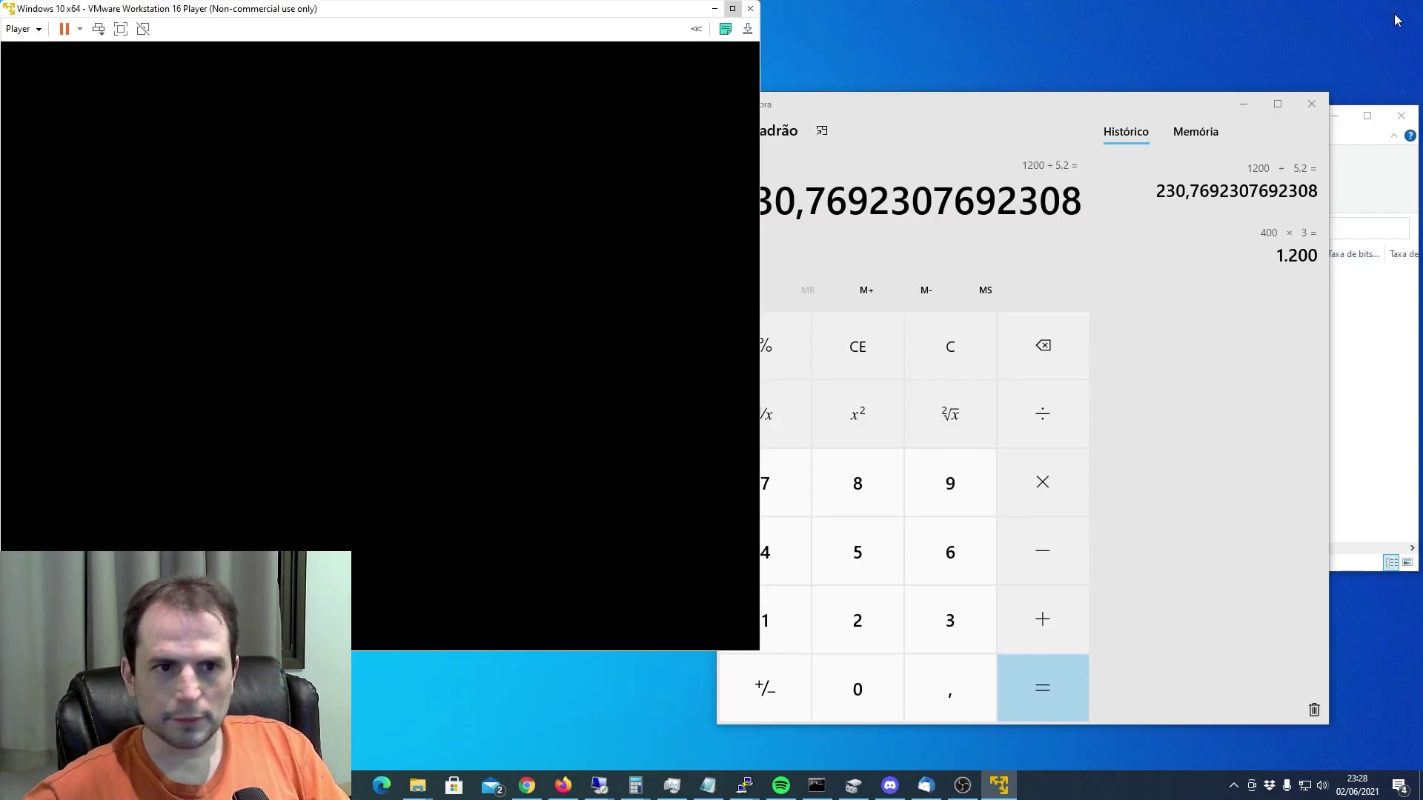
pyautogui.click(732, 8)
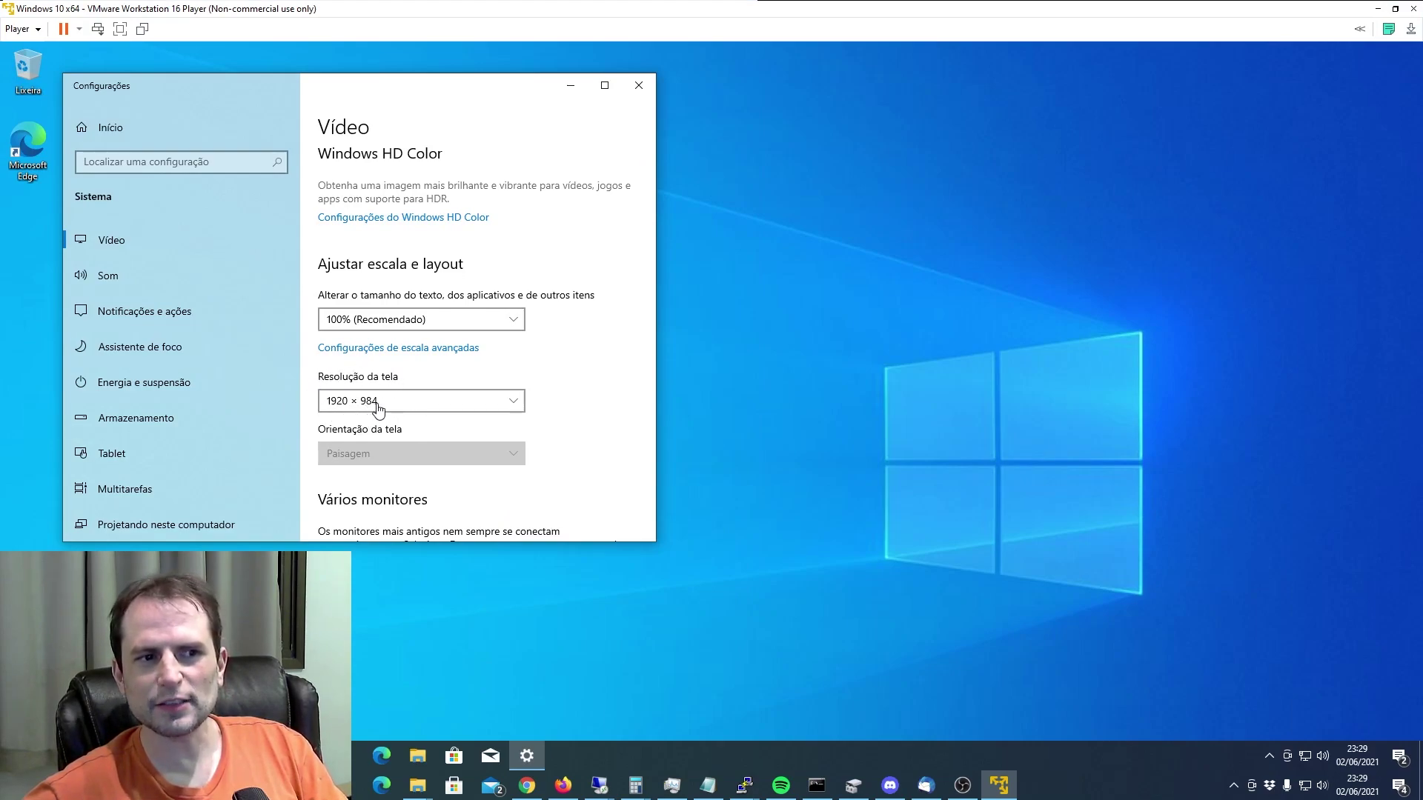
pyautogui.click(639, 88)
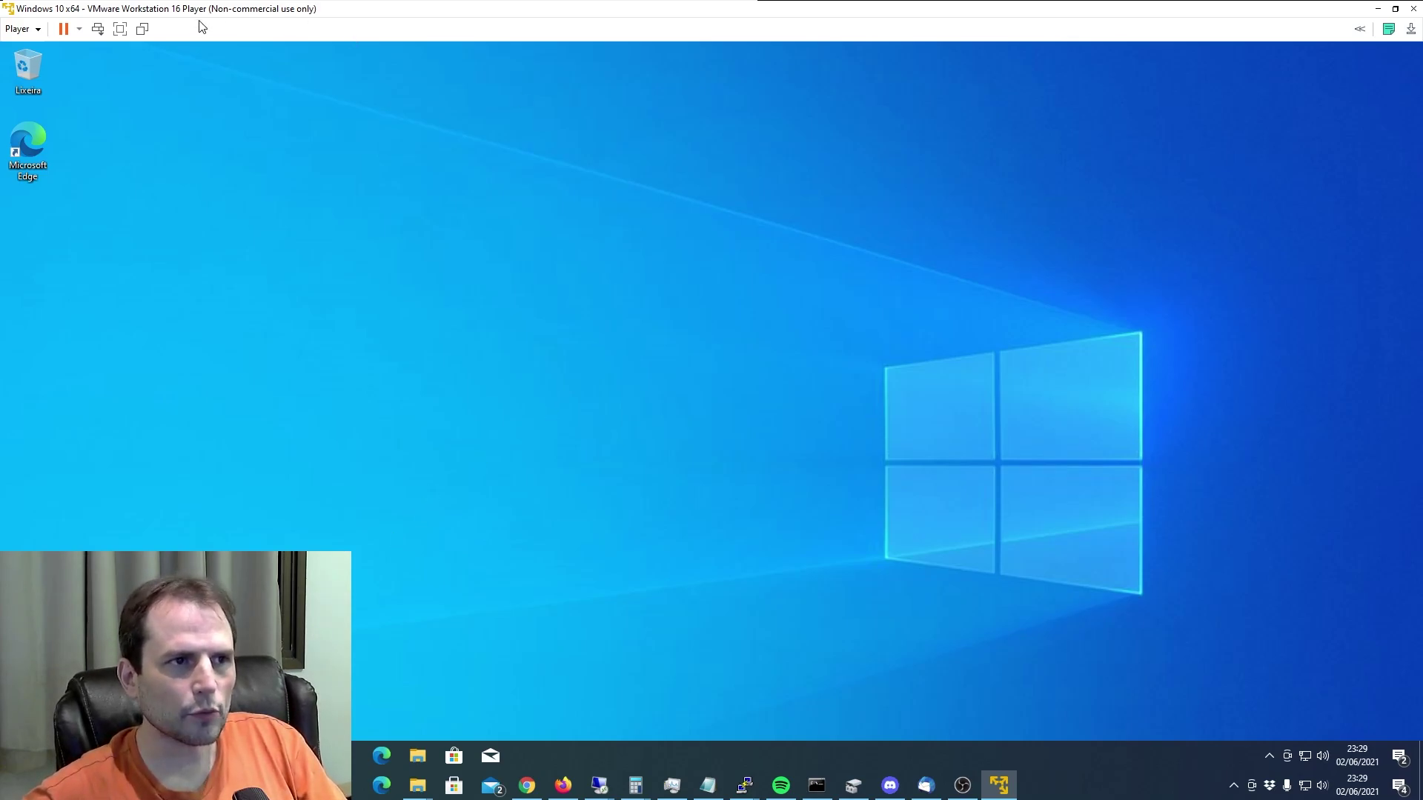
# Step: Switch the virtual machine to full screen and briefly show the guest's Start menu
pyautogui.click(120, 29)
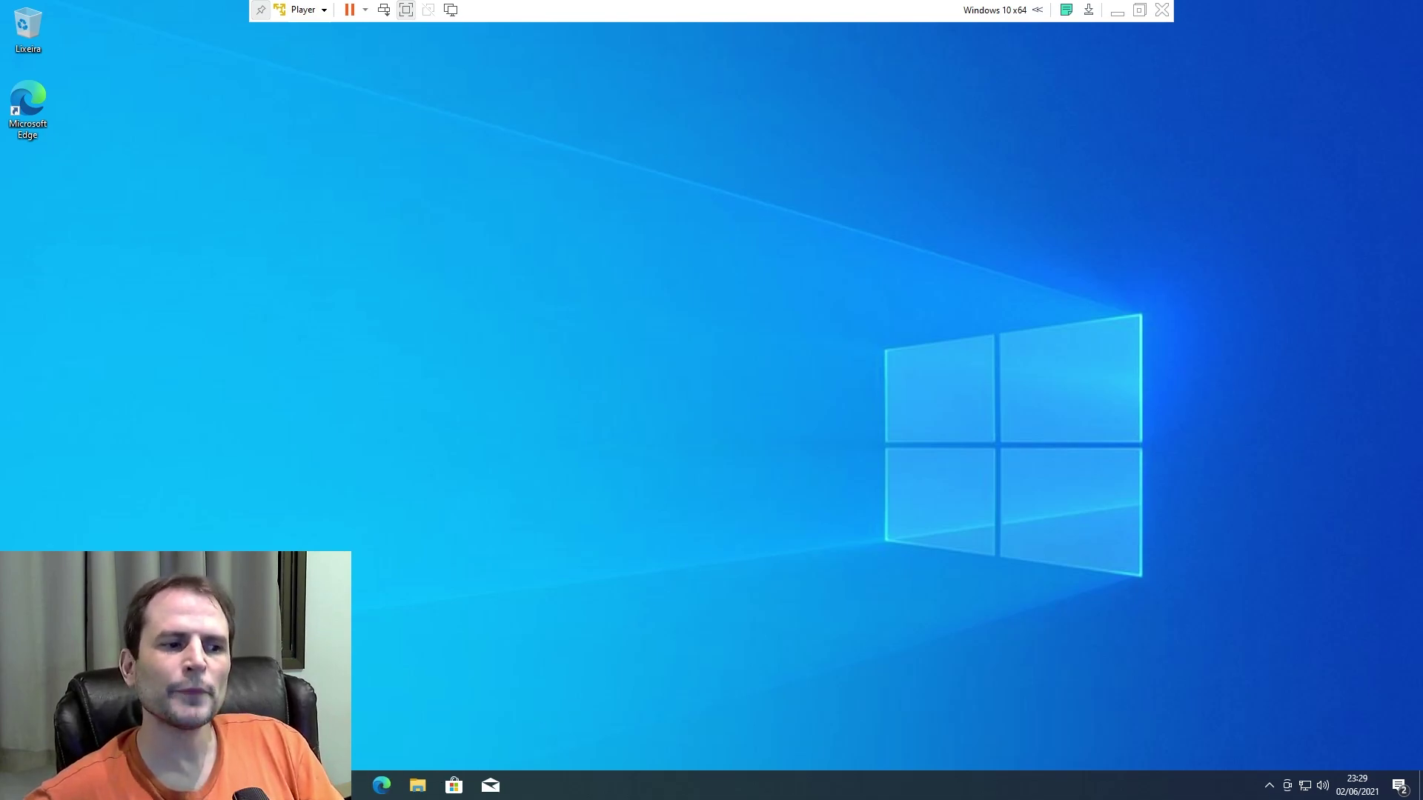
pyautogui.press('super')
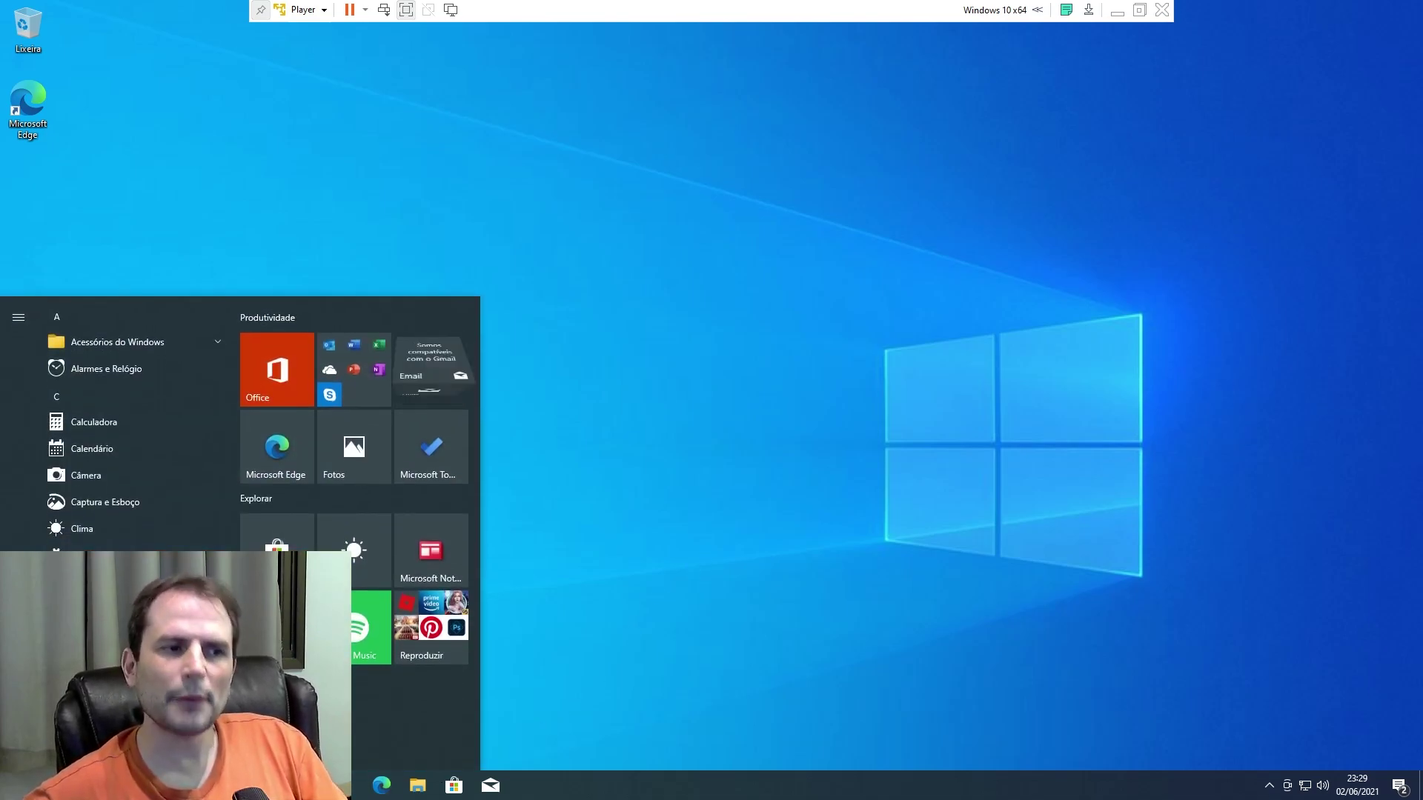
pyautogui.click(874, 384)
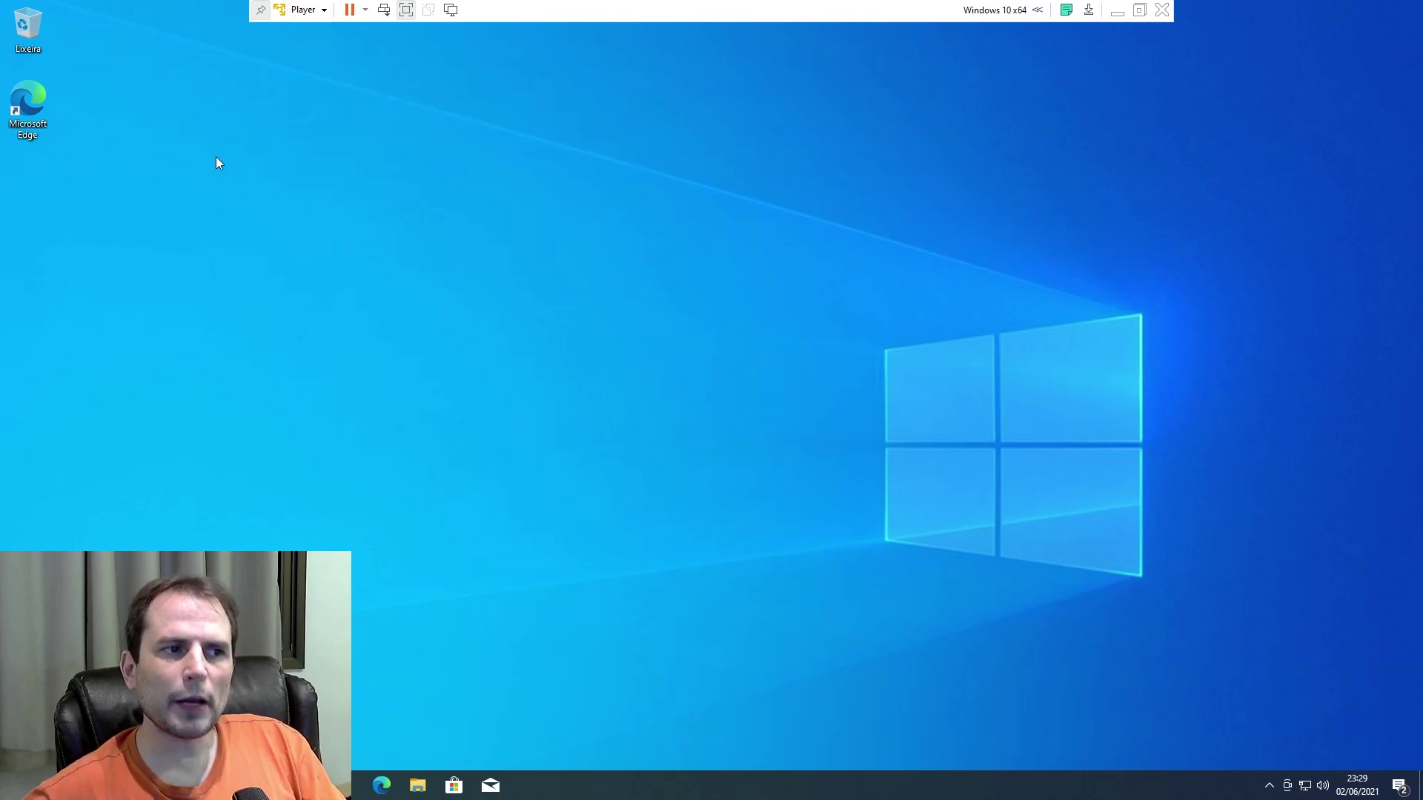
# Step: Examine the guest's running processes and its CPU and memory performance in the detailed Task Manager, and close it
pyautogui.rightClick(548, 783)
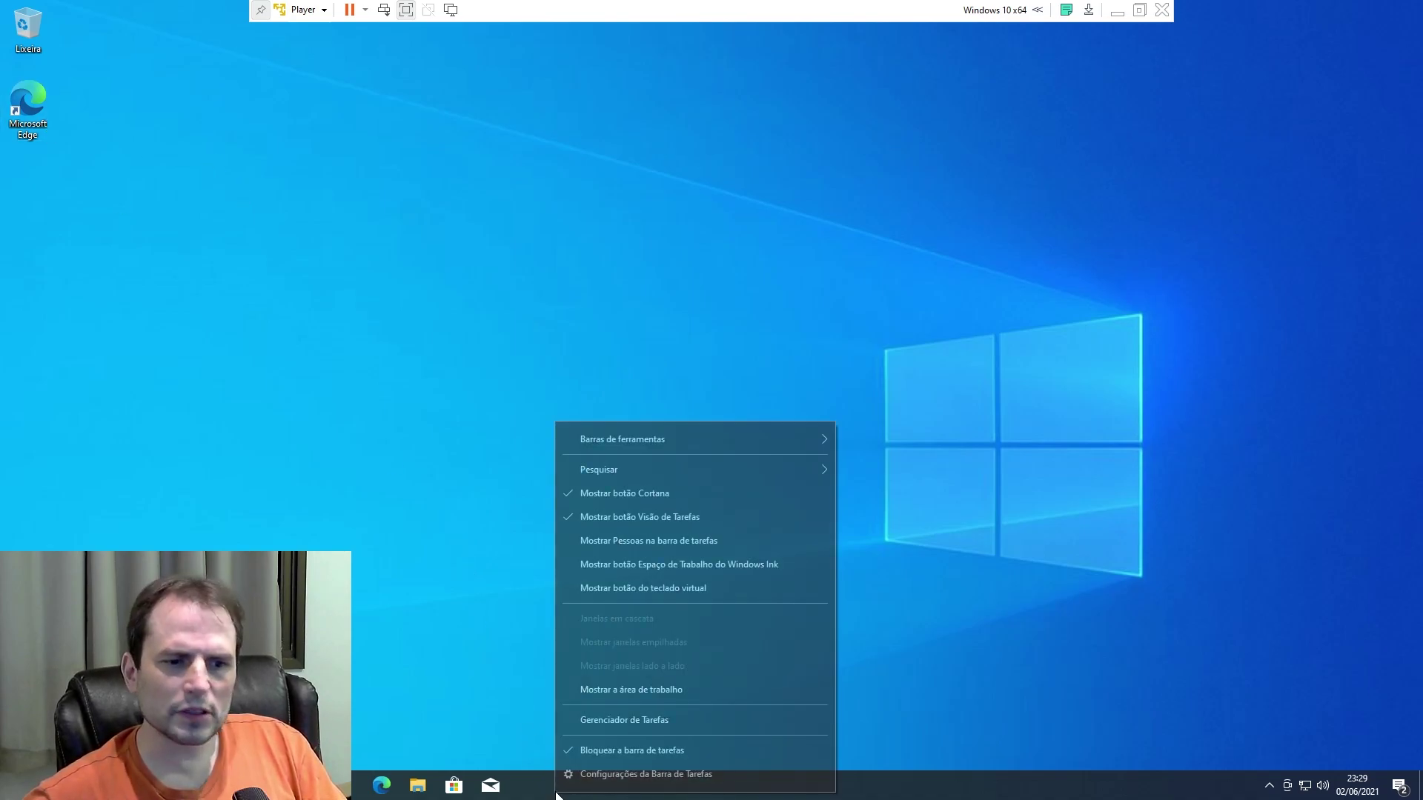
pyautogui.click(601, 718)
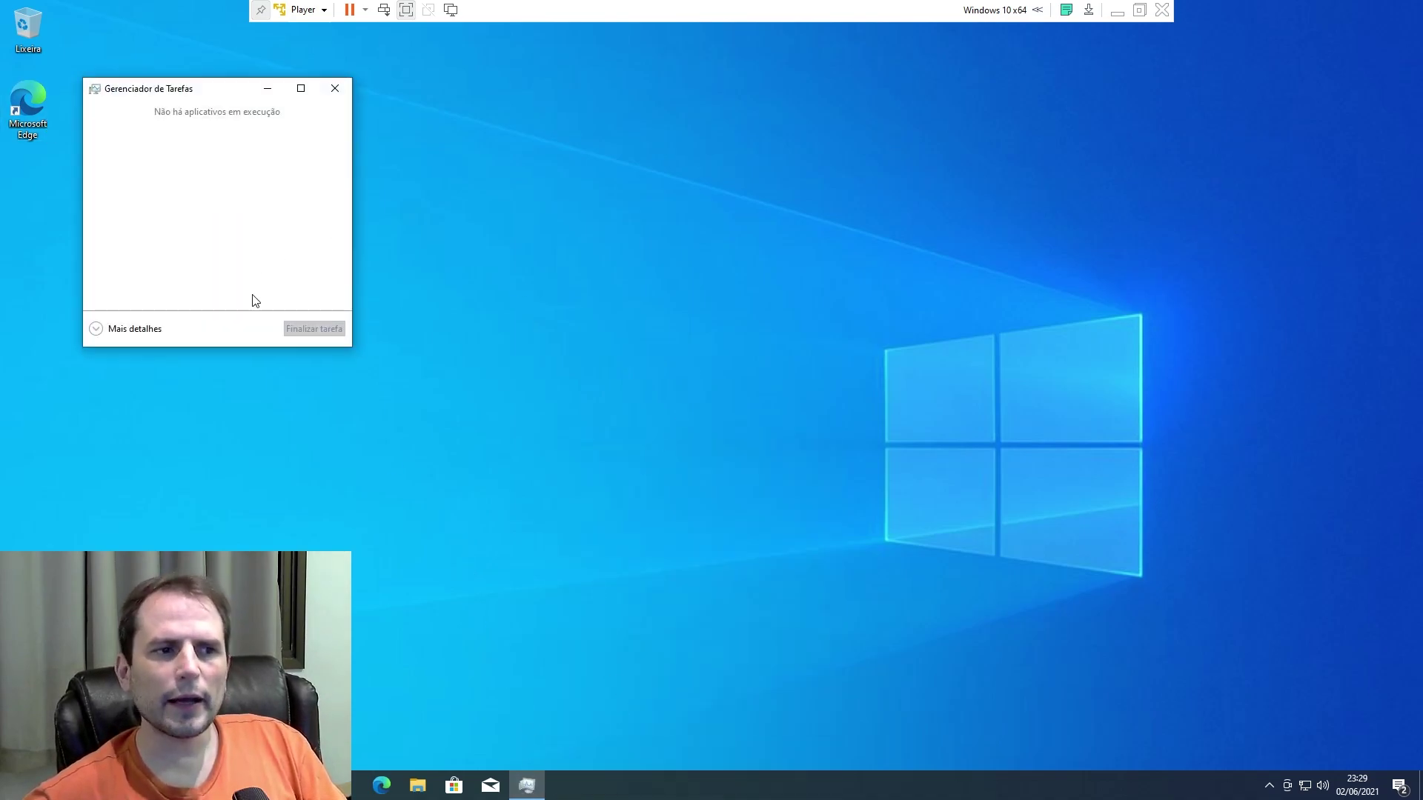
pyautogui.click(148, 330)
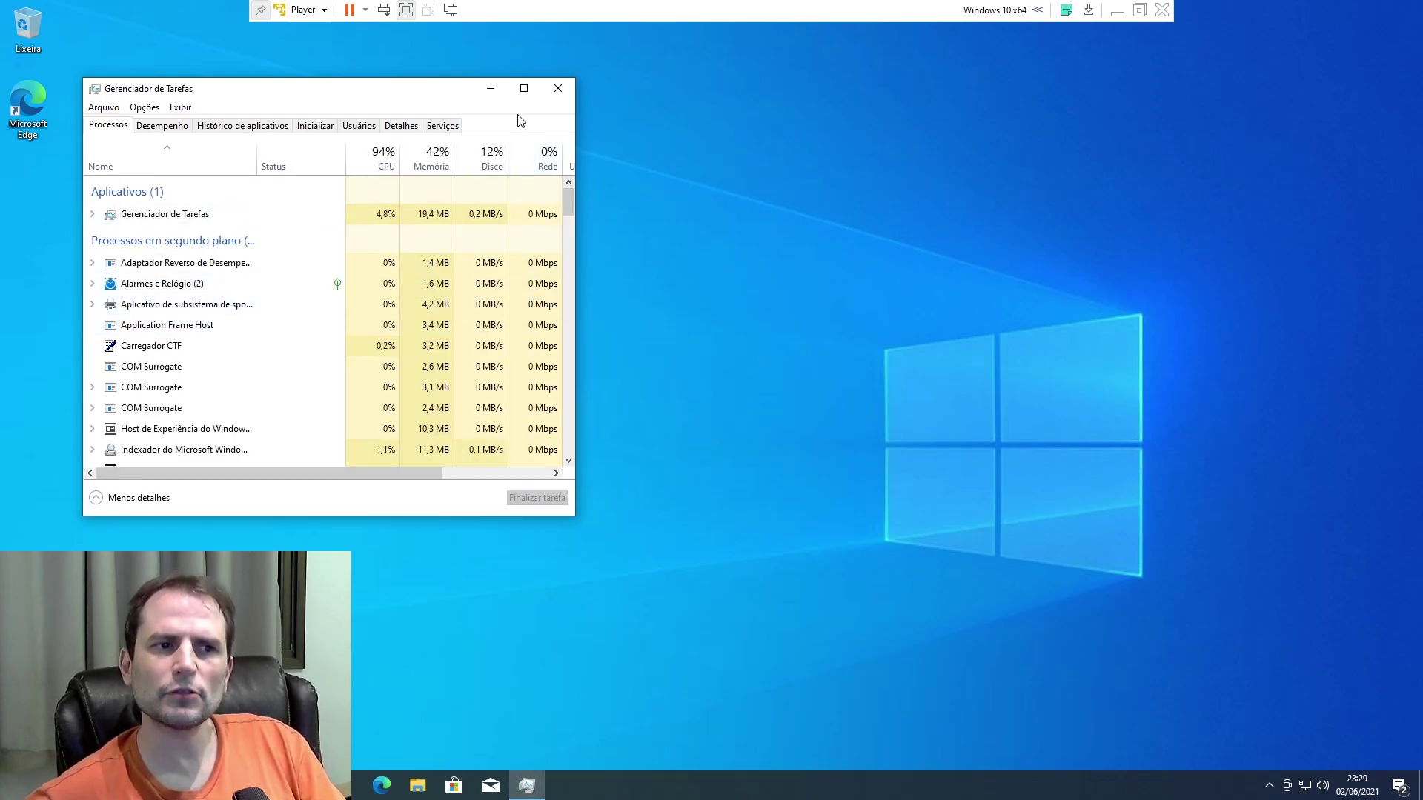
pyautogui.click(163, 126)
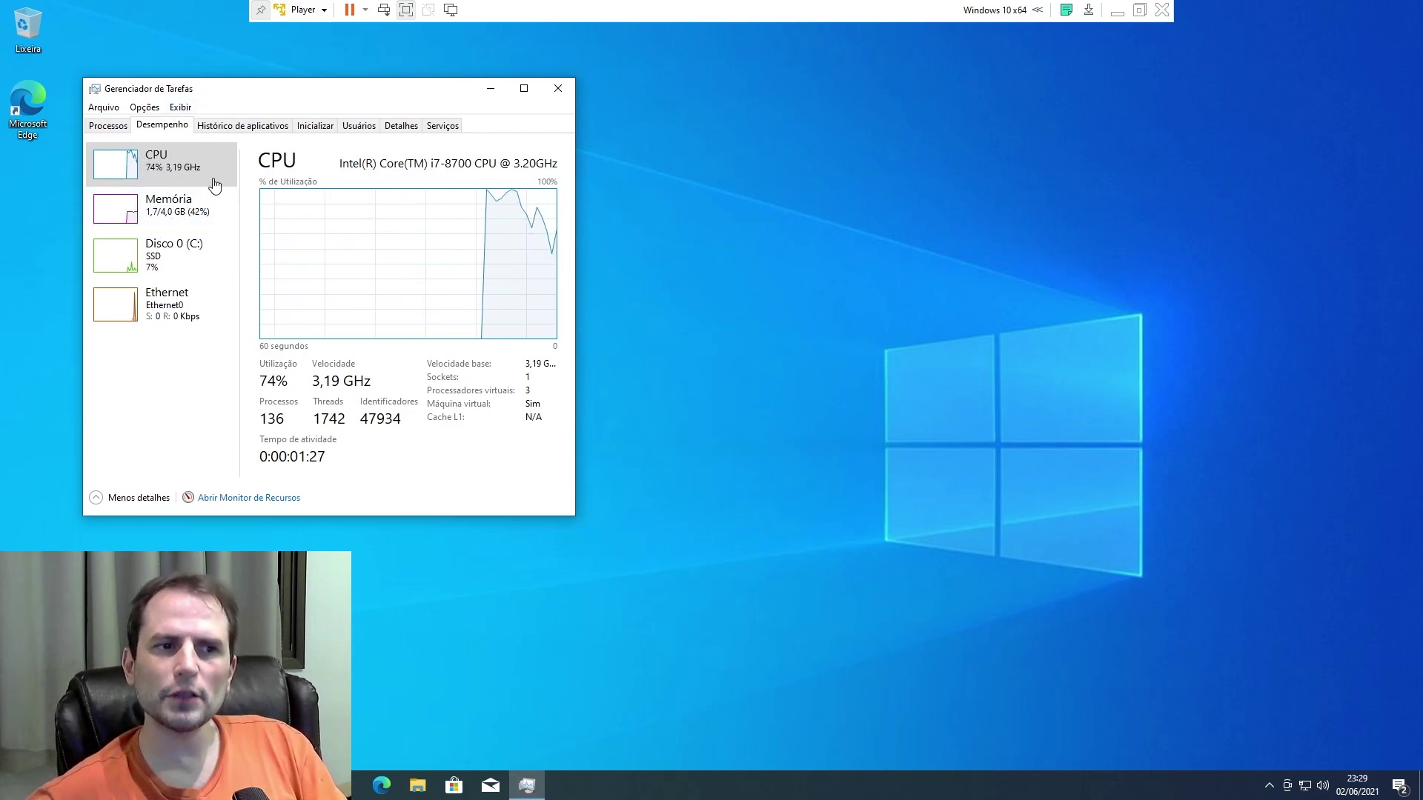
pyautogui.click(109, 131)
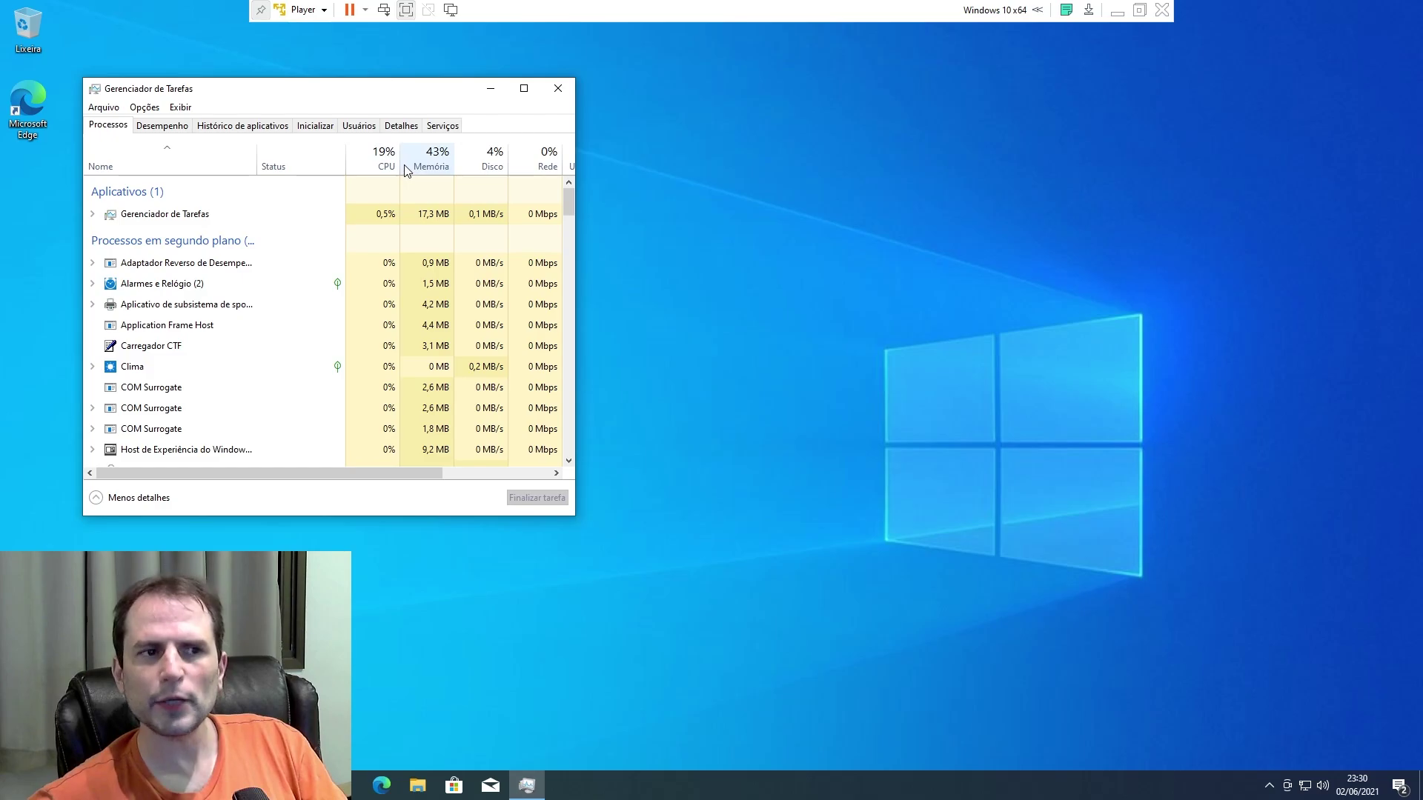
pyautogui.click(155, 126)
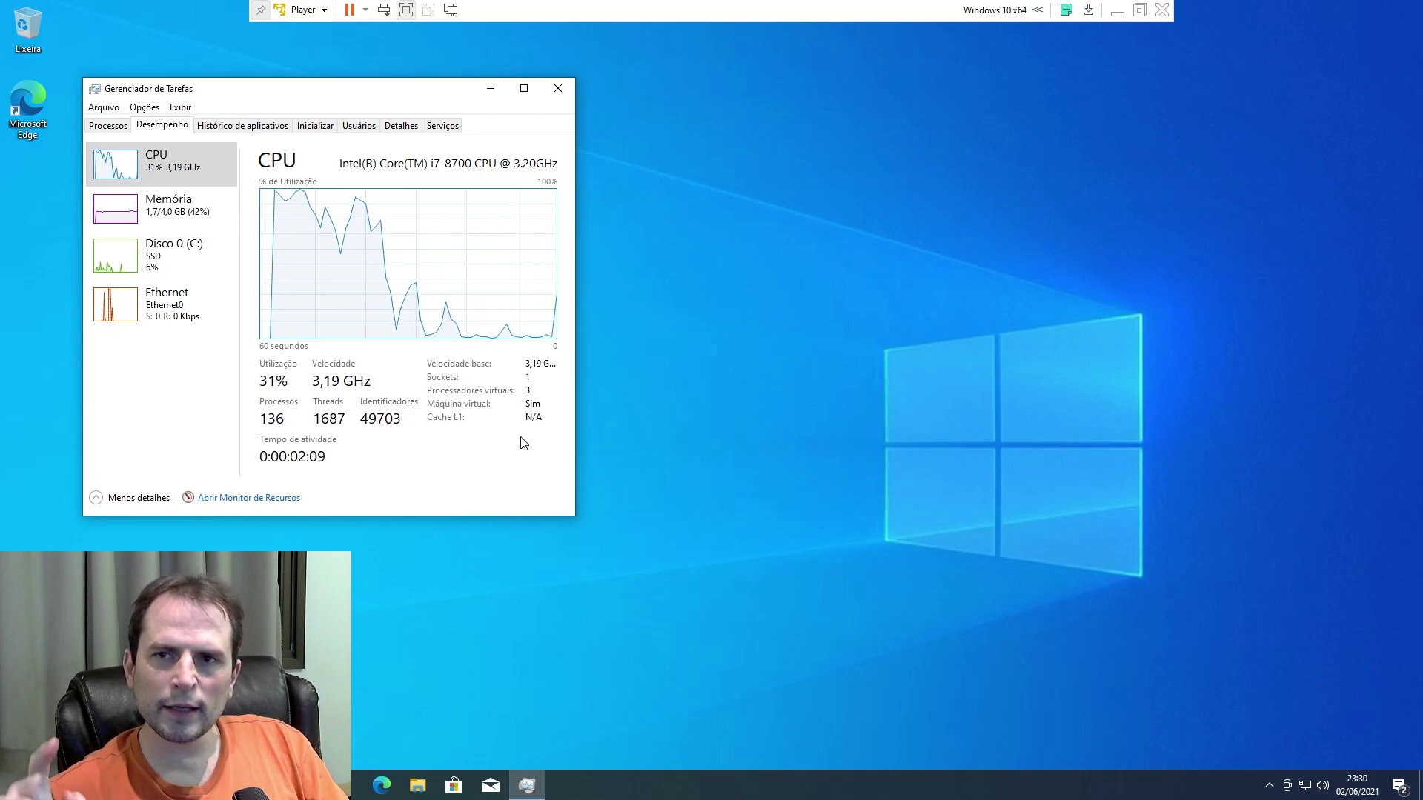
pyautogui.click(556, 95)
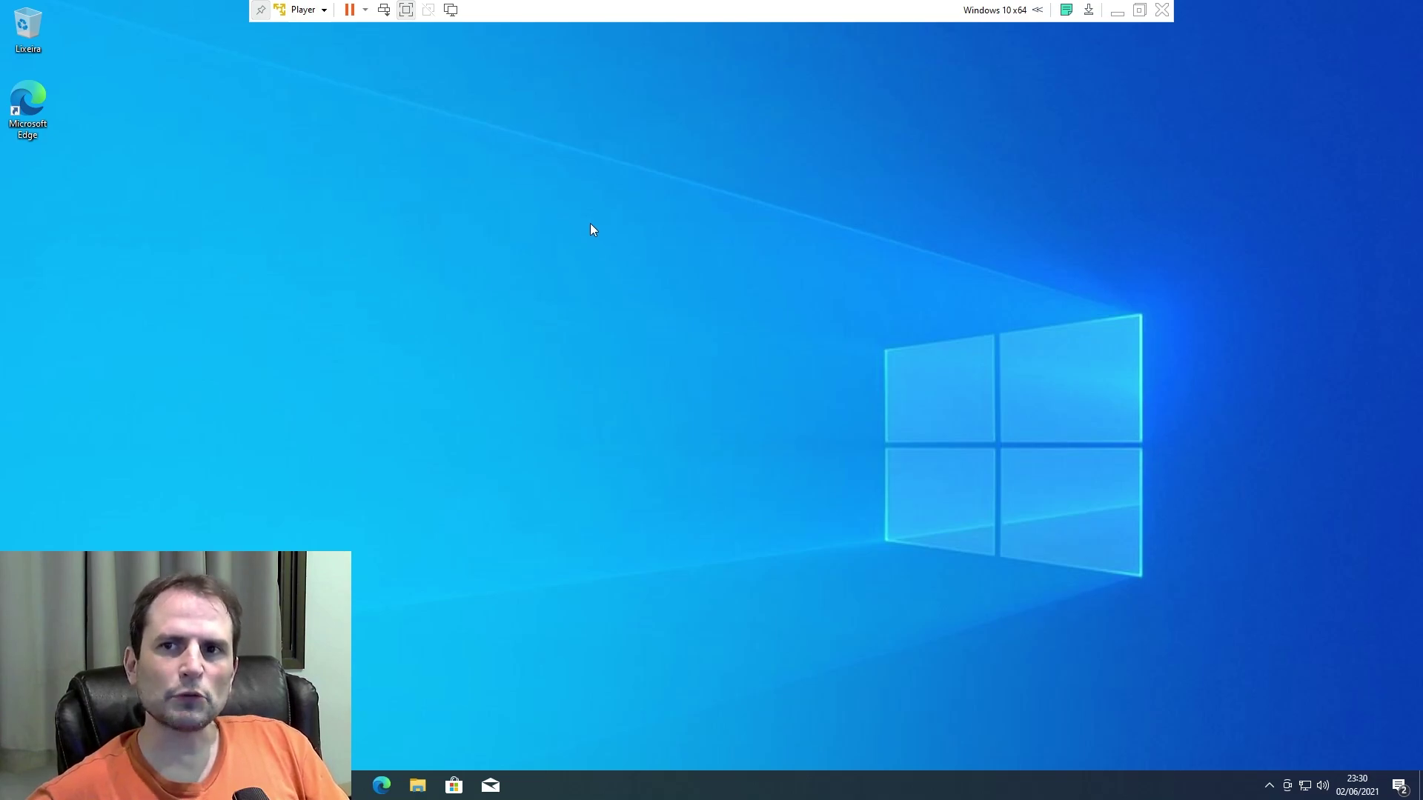